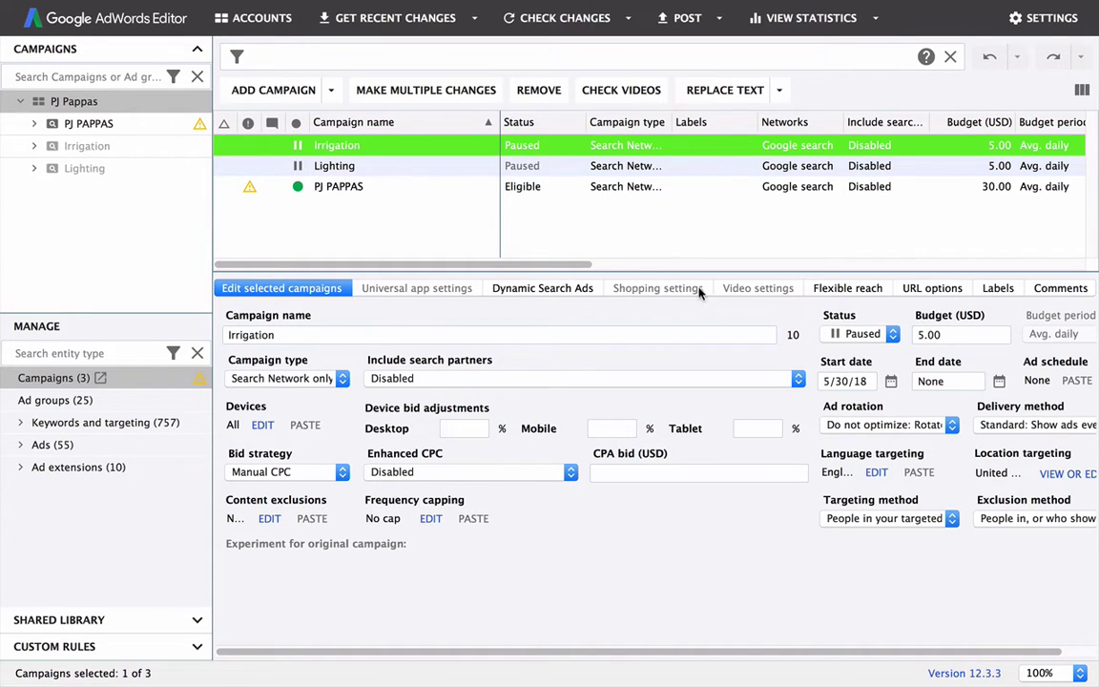
Step: Deselect the Irrigation campaign and open the Accounts manager from the top toolbar
{"action": "left_click", "coordinate": [388, 240]}
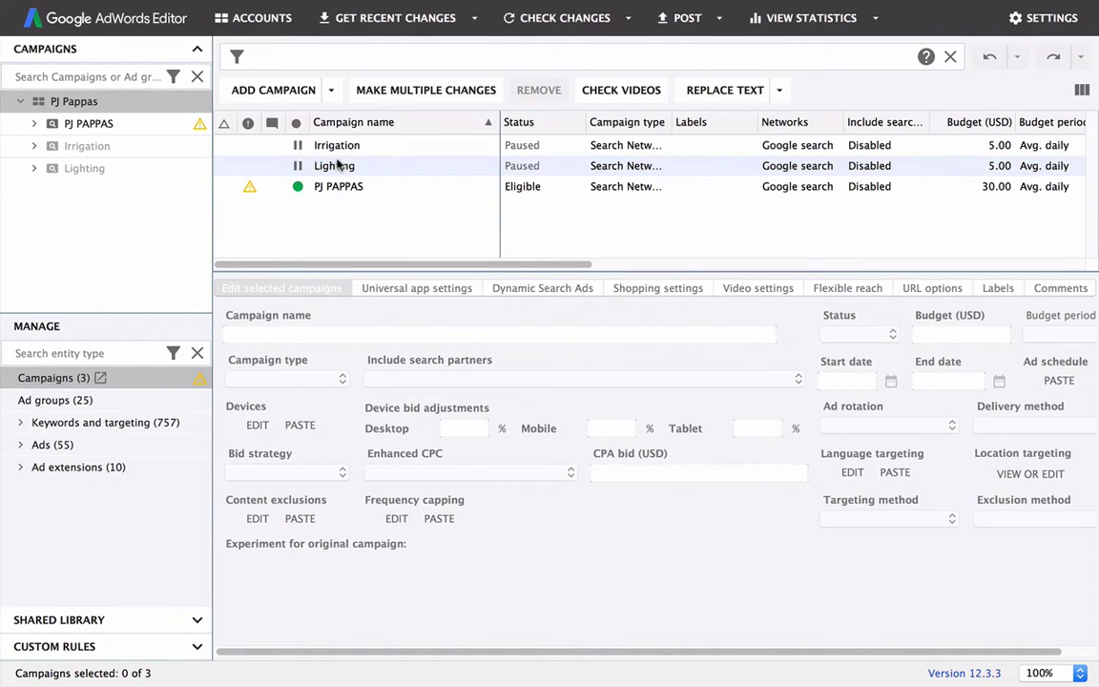
{"action": "left_click", "coordinate": [250, 18]}
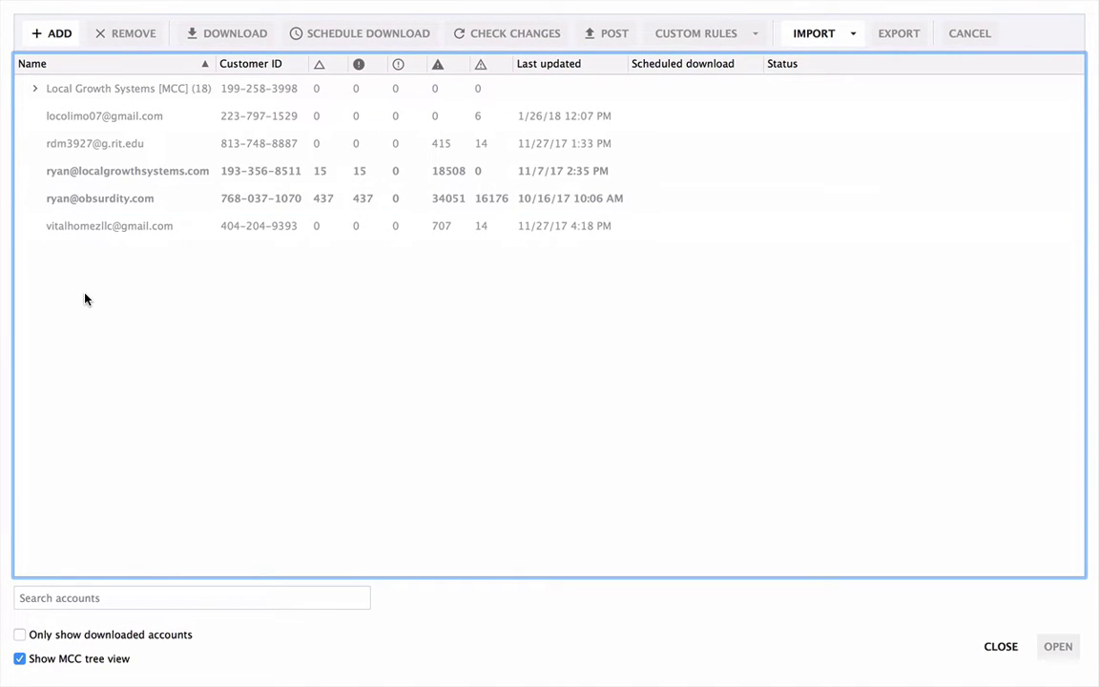
Step: Add an account through browser sign-in, leaving the authentication code field ready to paste into
{"action": "left_click", "coordinate": [52, 36]}
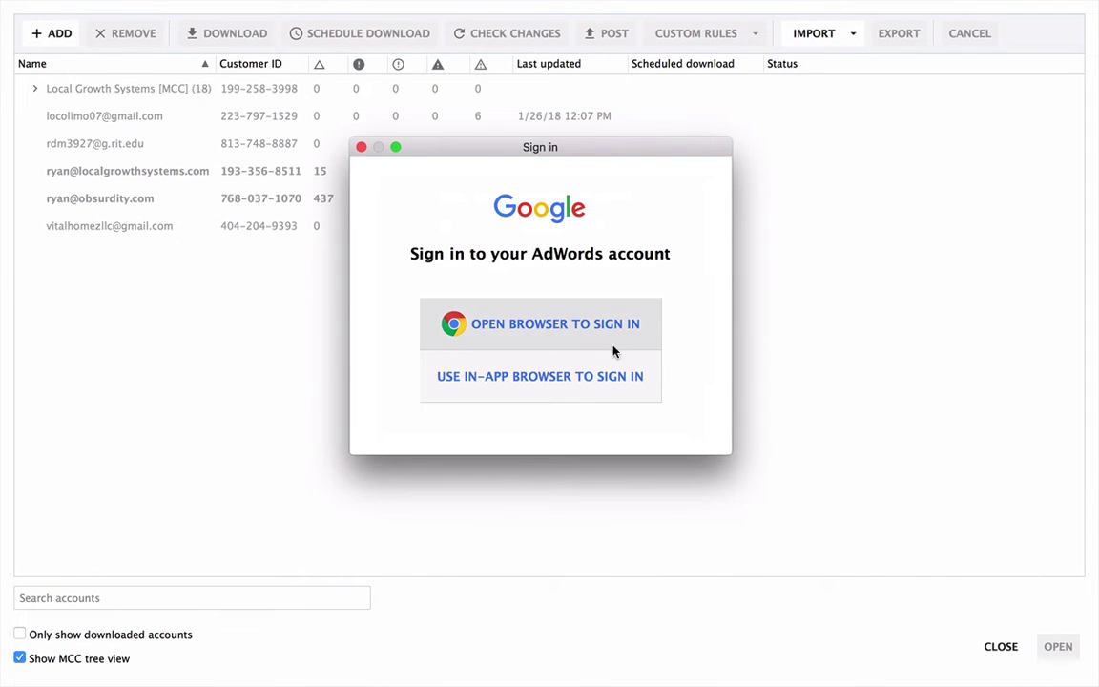
{"action": "left_click", "coordinate": [495, 339]}
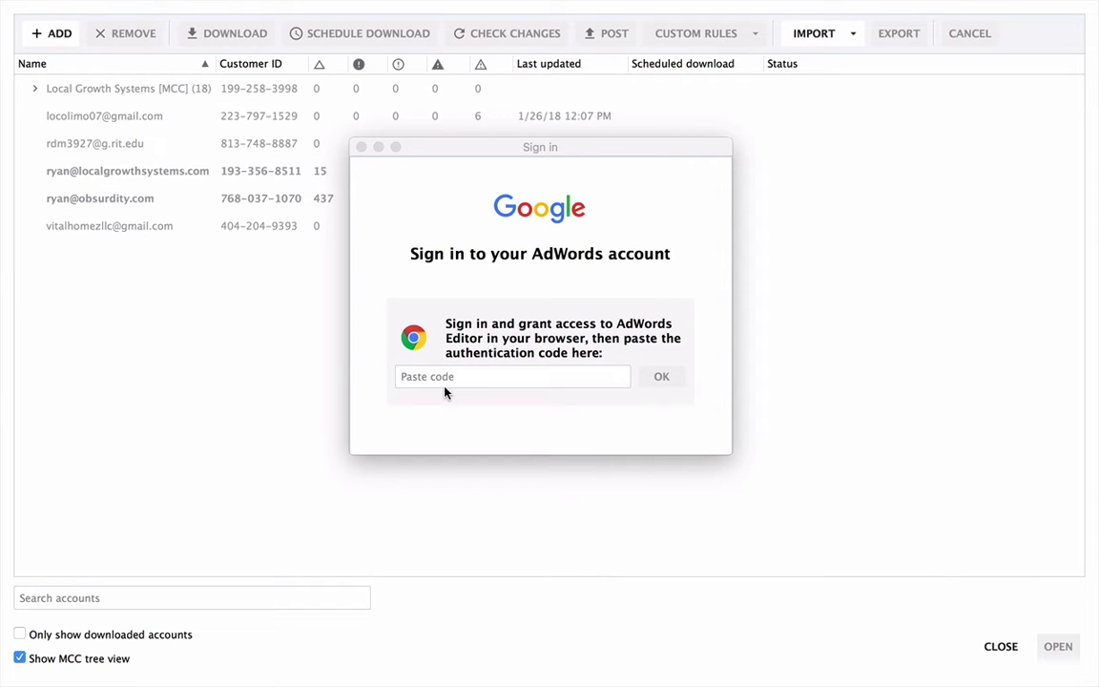
{"action": "left_click", "coordinate": [417, 382]}
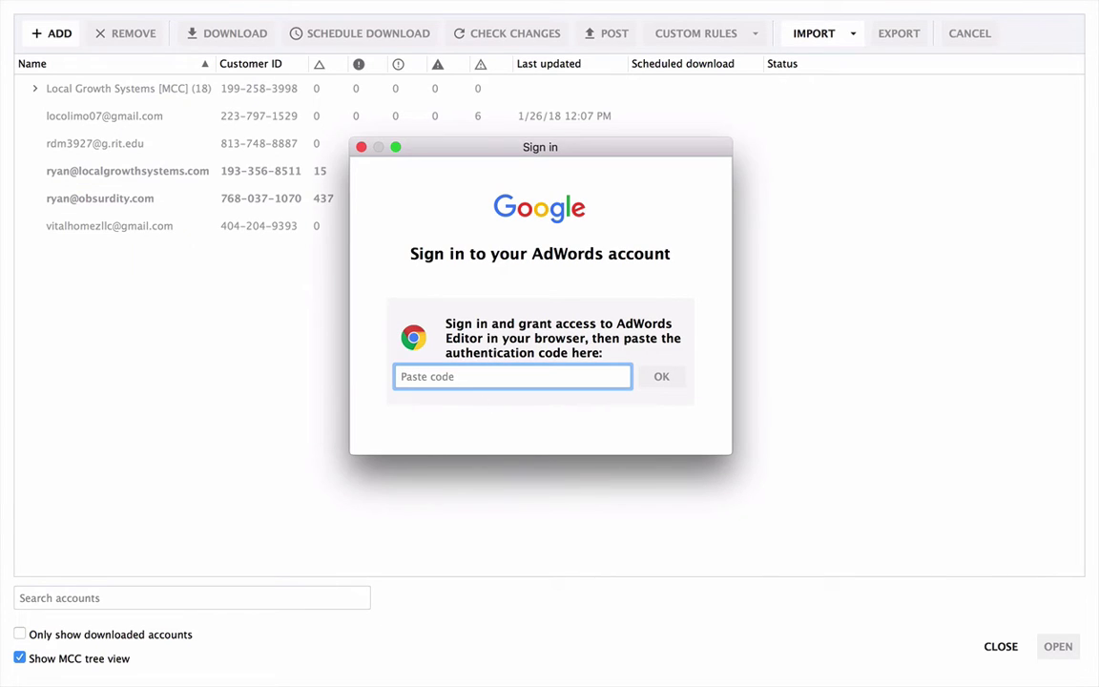
{"action": "key", "text": "super+Tab"}
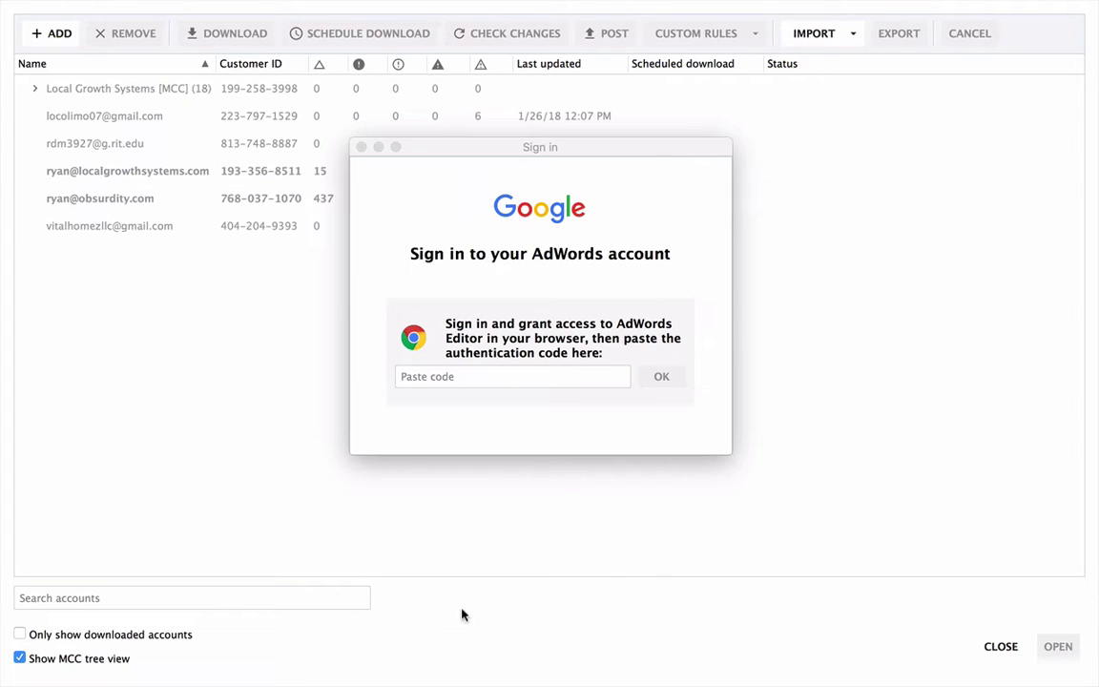
{"action": "left_click", "coordinate": [444, 377]}
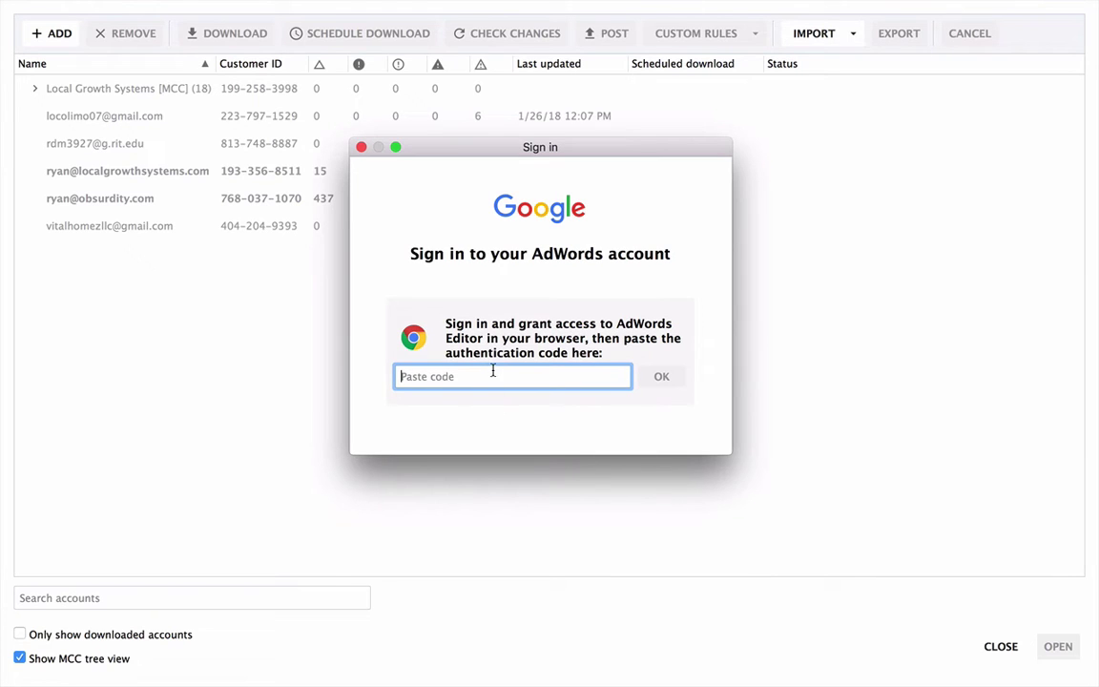
Step: Close the Sign in window without adding an account
{"action": "left_click", "coordinate": [362, 147]}
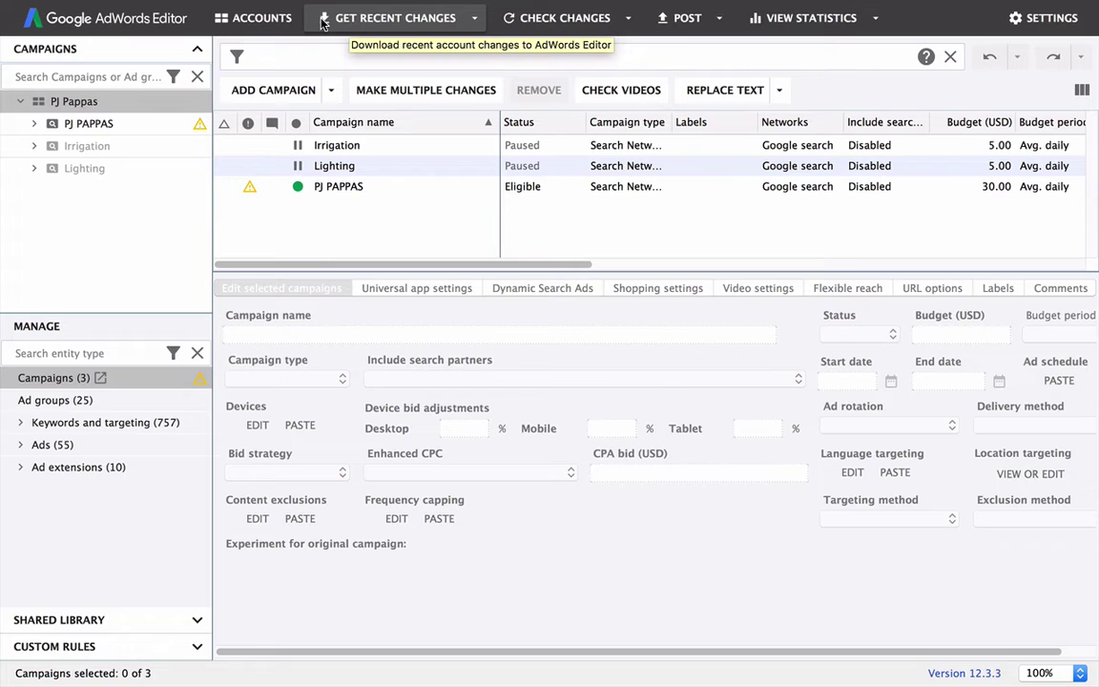
{"action": "left_click", "coordinate": [322, 21]}
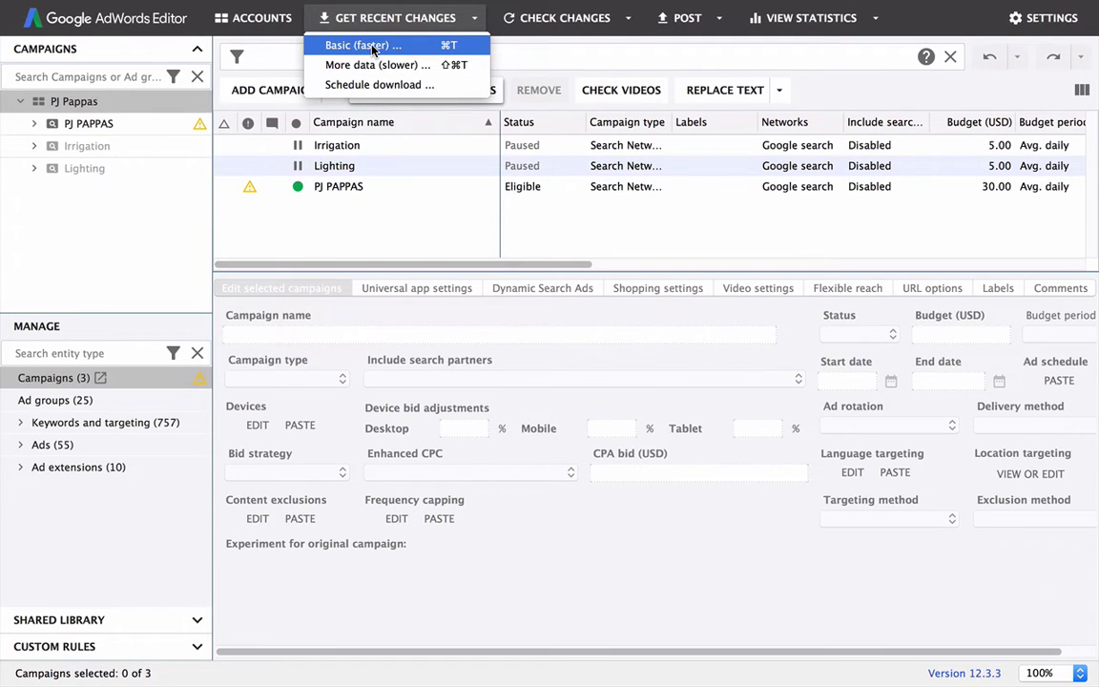
{"action": "left_click", "coordinate": [401, 145]}
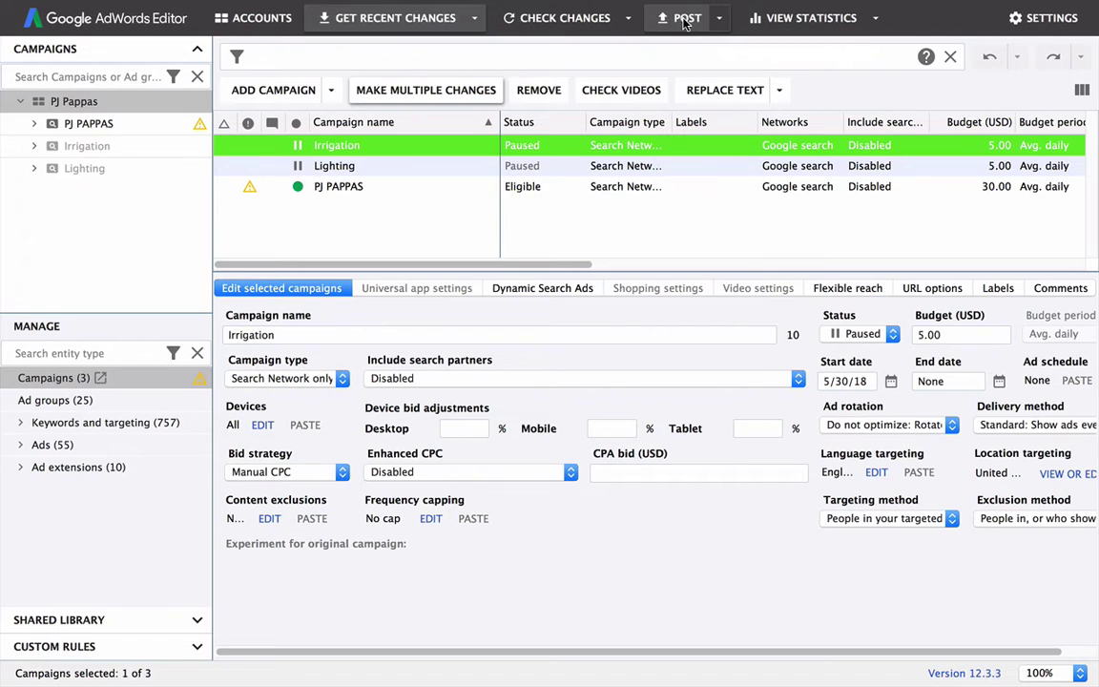
{"action": "left_click", "coordinate": [683, 18]}
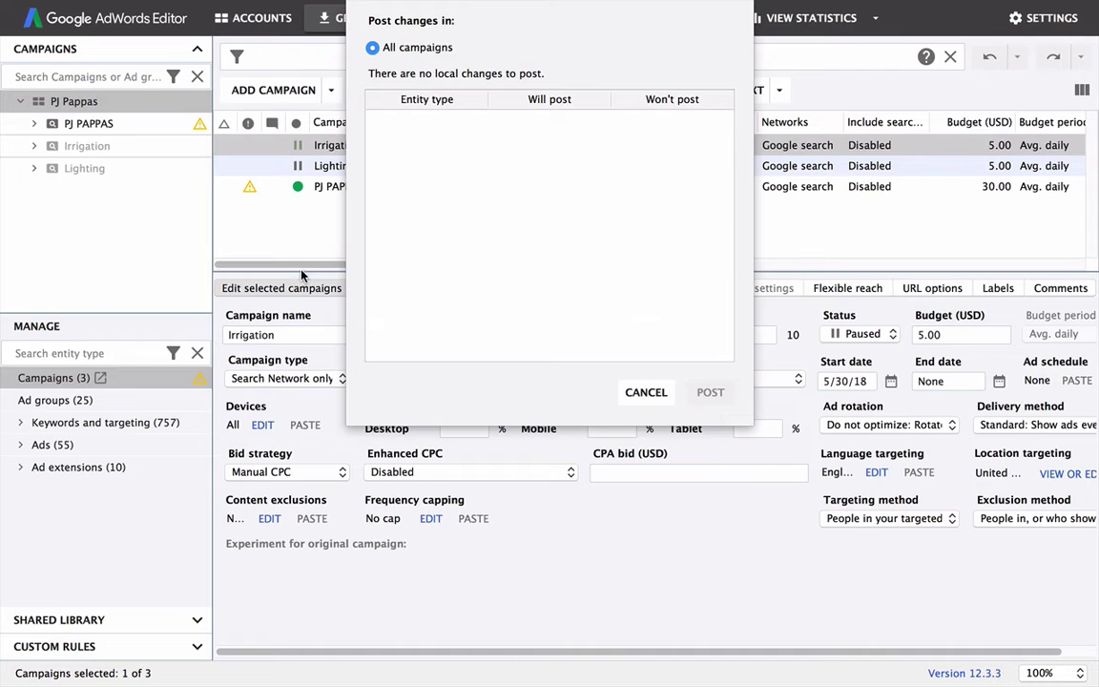
{"action": "left_click", "coordinate": [646, 393]}
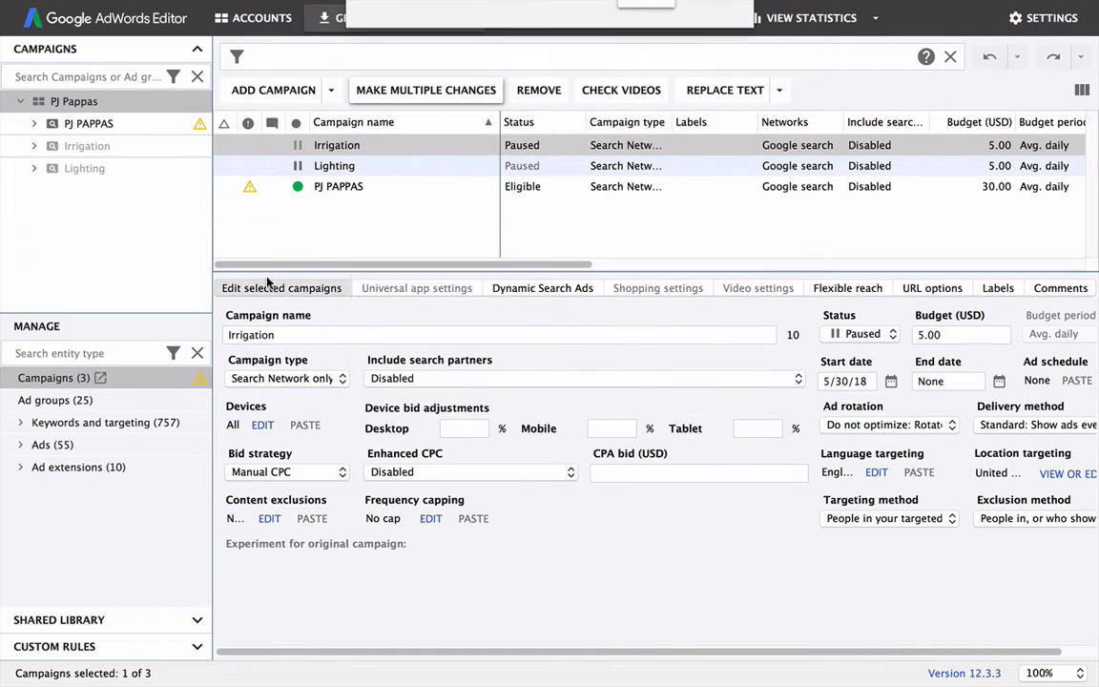
{"action": "left_click", "coordinate": [302, 208]}
Step: Copy cells A1:C63 from the Keyword Forecasts Full sheet and return to AdWords Editor
{"action": "key", "text": "Down"}
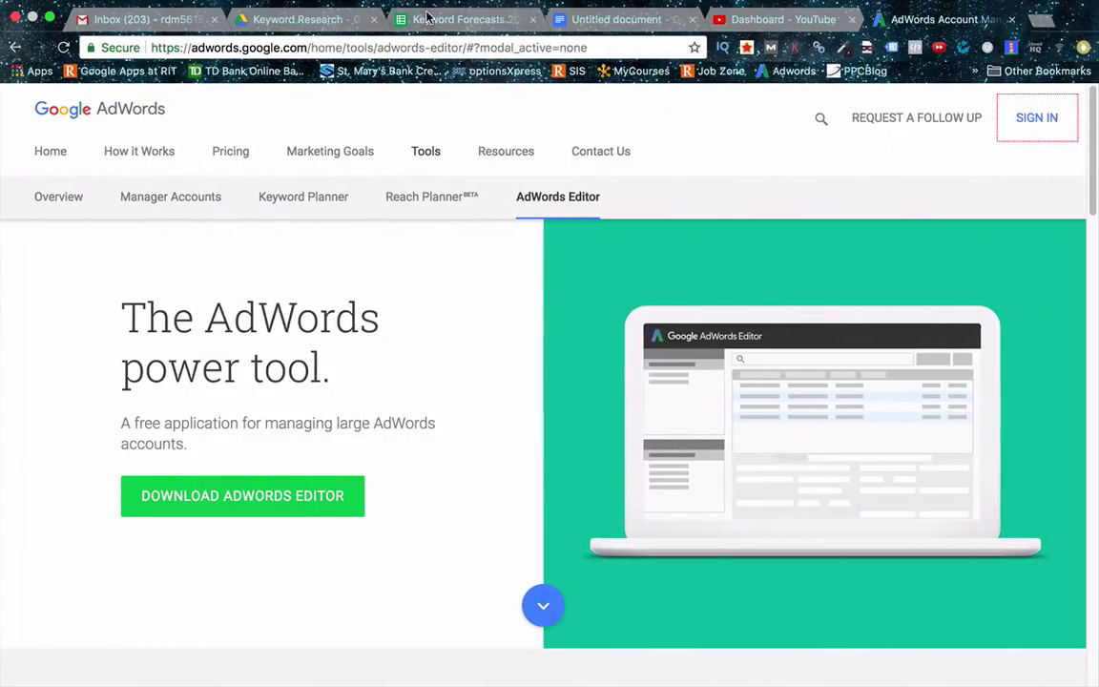
{"action": "left_click", "coordinate": [458, 19]}
{"action": "key", "text": "ctrl+Up"}
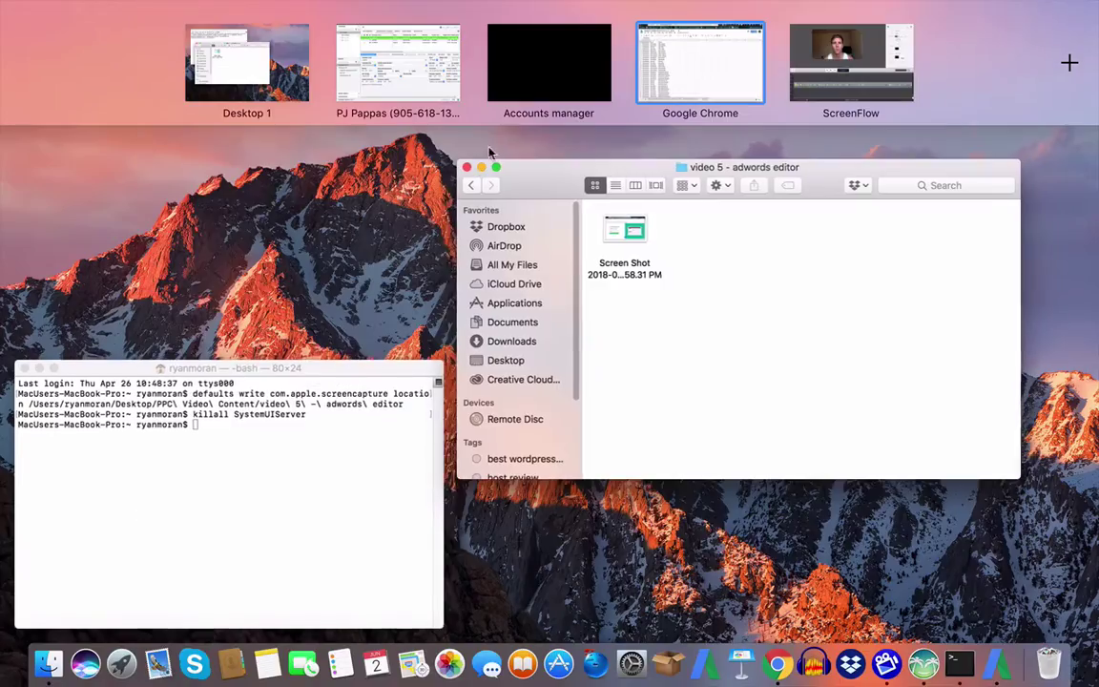
{"action": "left_click_drag", "start_coordinate": [691, 65], "coordinate": [530, 83]}
{"action": "left_click", "coordinate": [529, 77]}
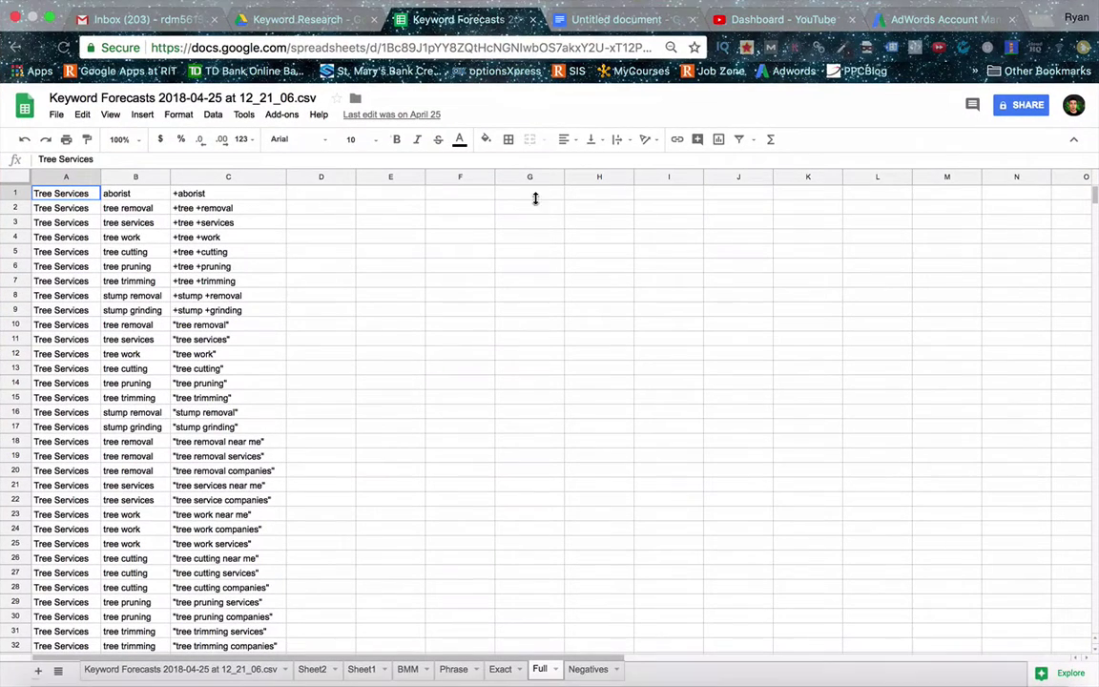
{"action": "left_click", "coordinate": [321, 309]}
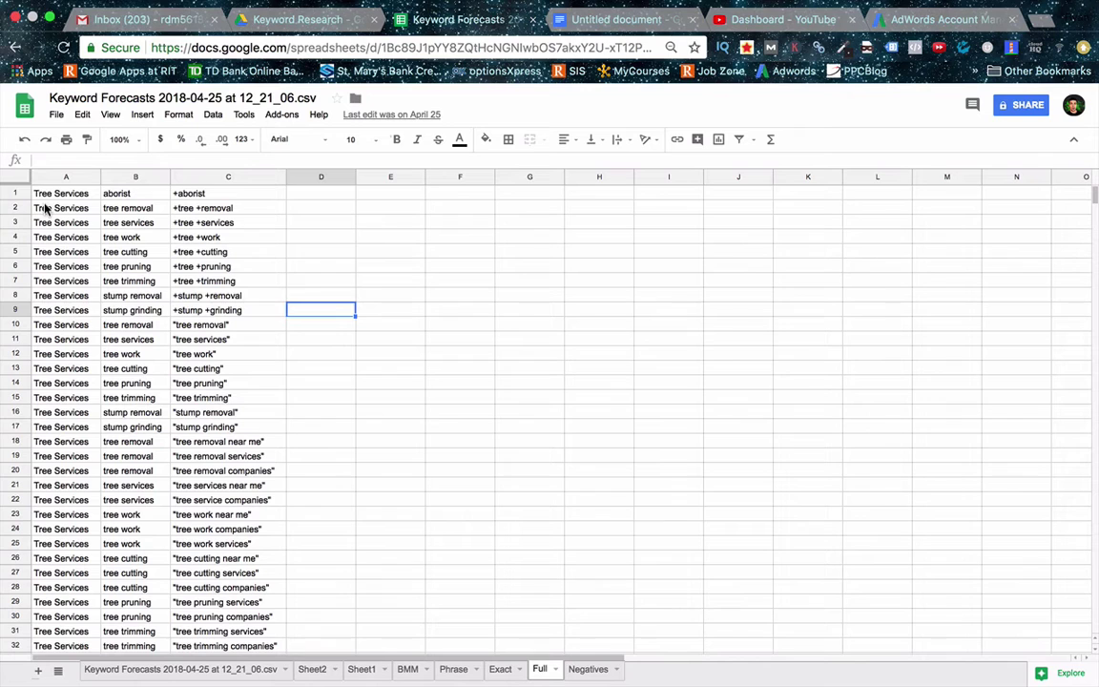
{"action": "left_click_drag", "start_coordinate": [57, 193], "coordinate": [233, 517]}
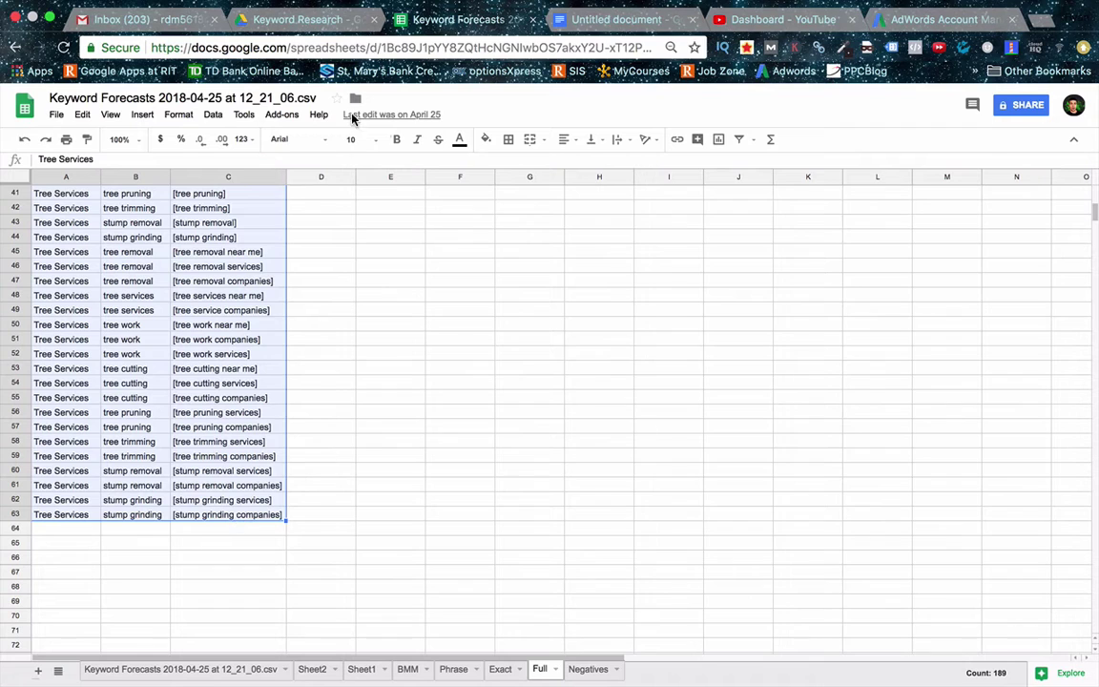
{"action": "key", "text": "ctrl+Left"}
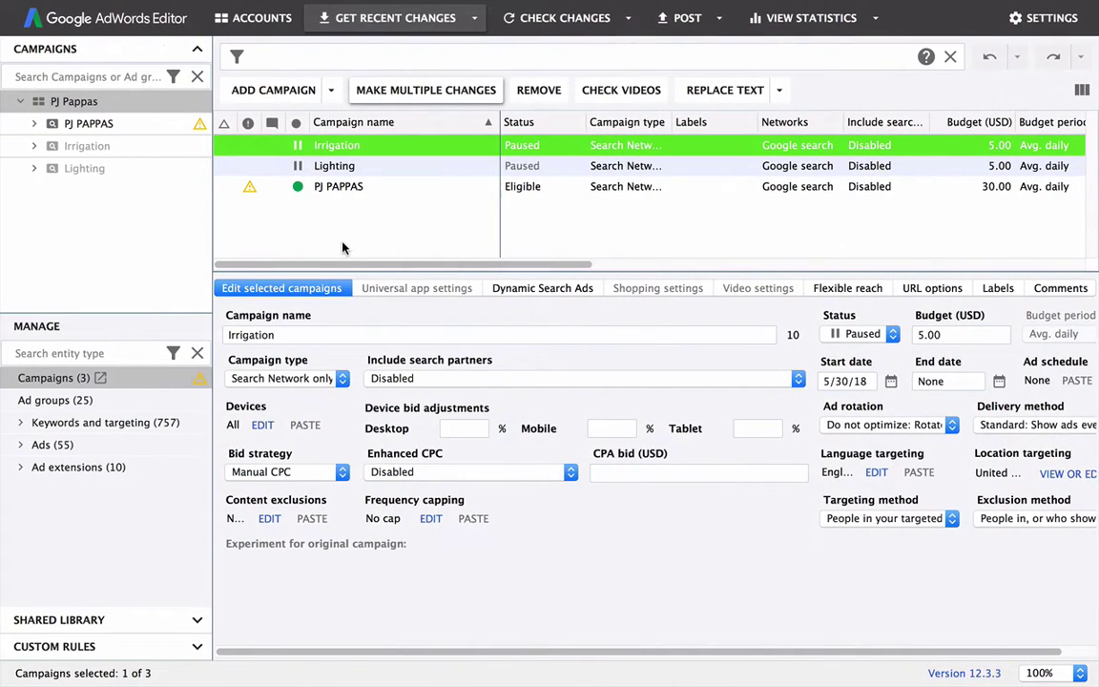
Step: List all 582 keywords, inspect a few irrigation keyword bids, then open Make multiple changes
{"action": "left_click", "coordinate": [331, 237]}
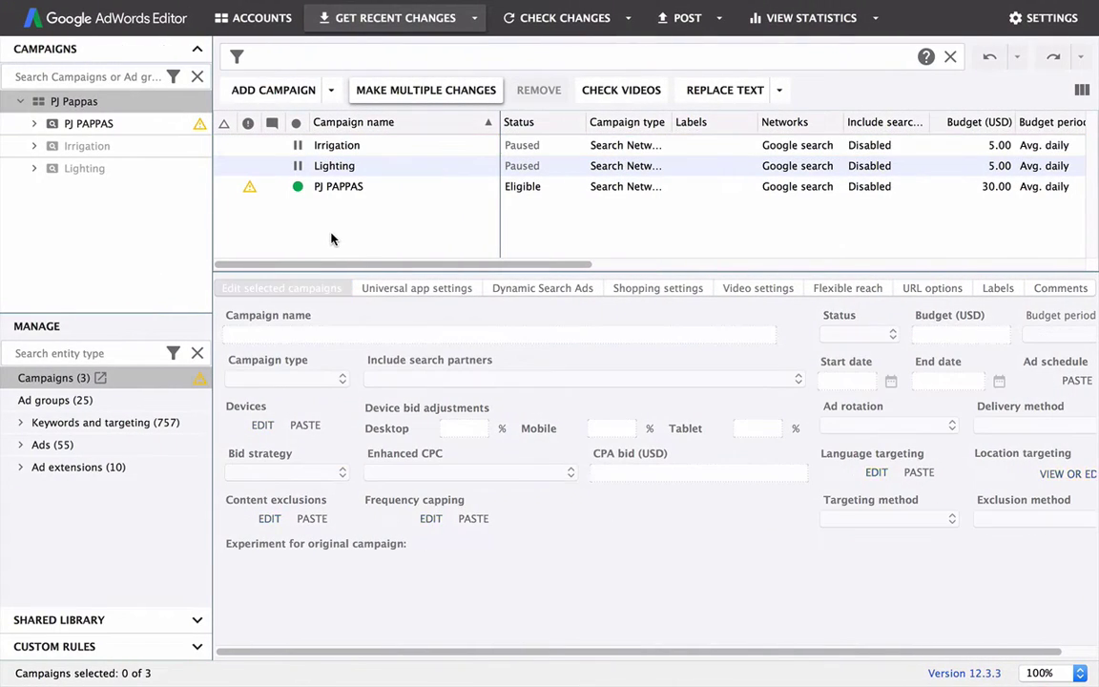
{"action": "left_click", "coordinate": [20, 427]}
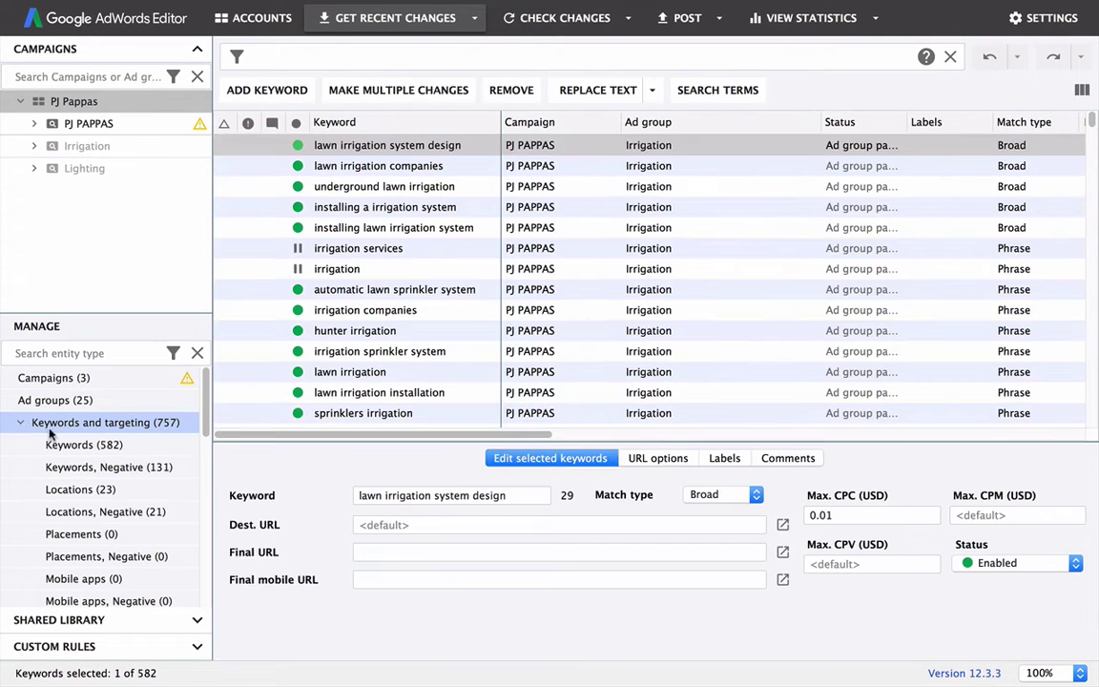
{"action": "left_click", "coordinate": [42, 447]}
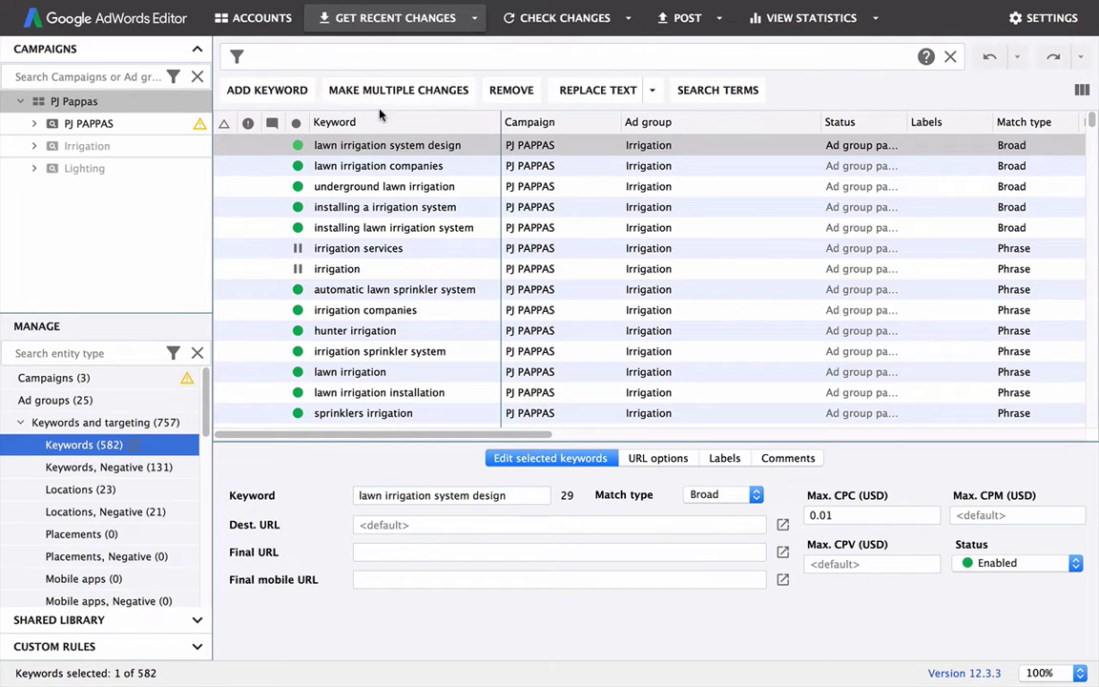
{"action": "left_click", "coordinate": [321, 145]}
{"action": "left_click", "coordinate": [331, 227]}
{"action": "left_click", "coordinate": [325, 374]}
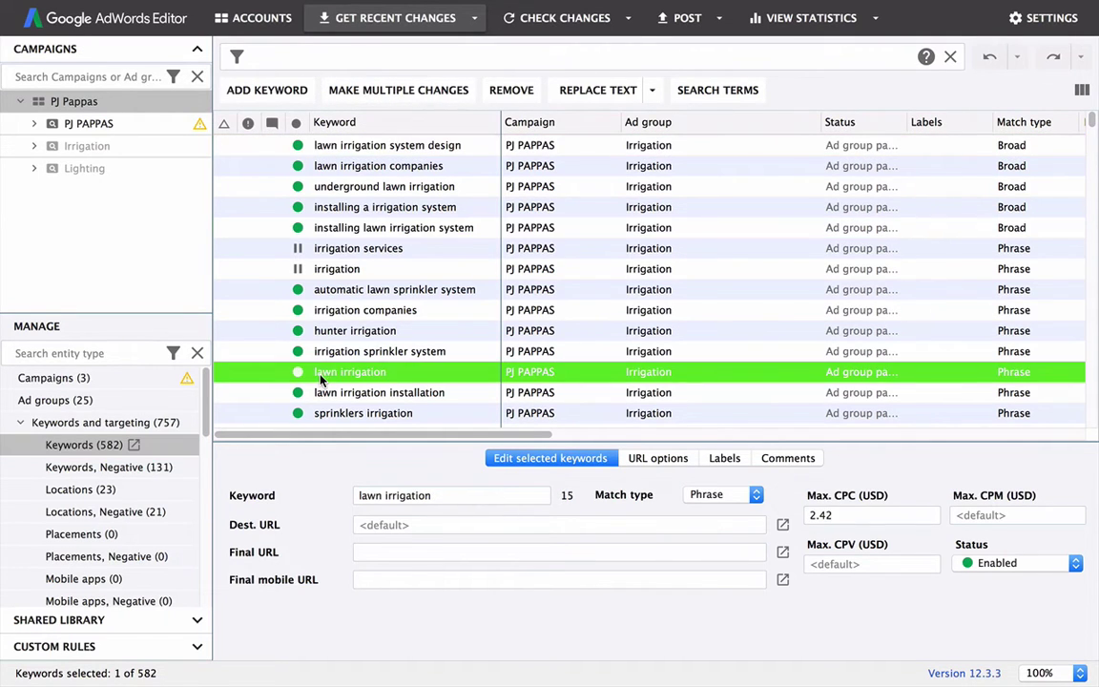
{"action": "left_click", "coordinate": [321, 167]}
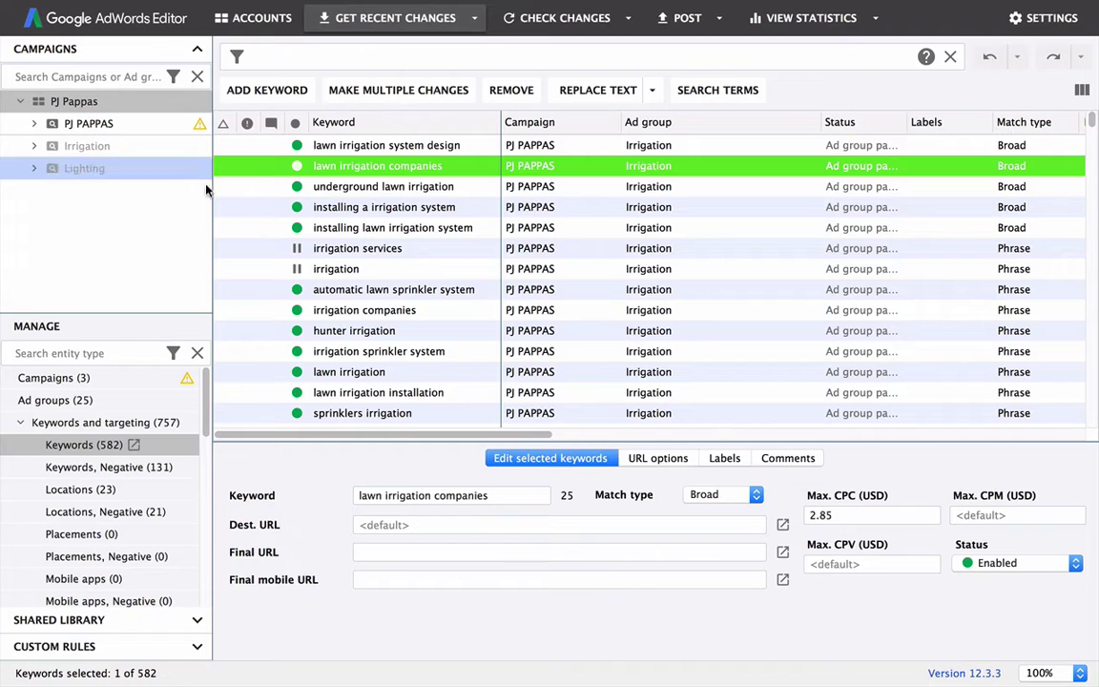
{"action": "left_click", "coordinate": [362, 91]}
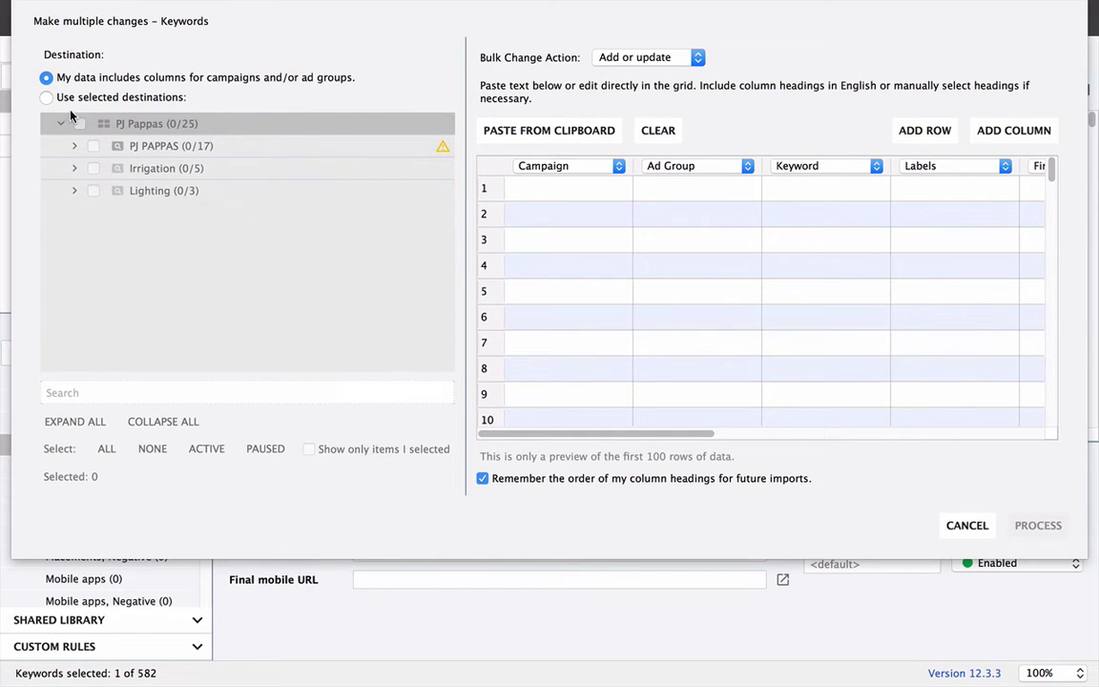
{"action": "left_click", "coordinate": [47, 99]}
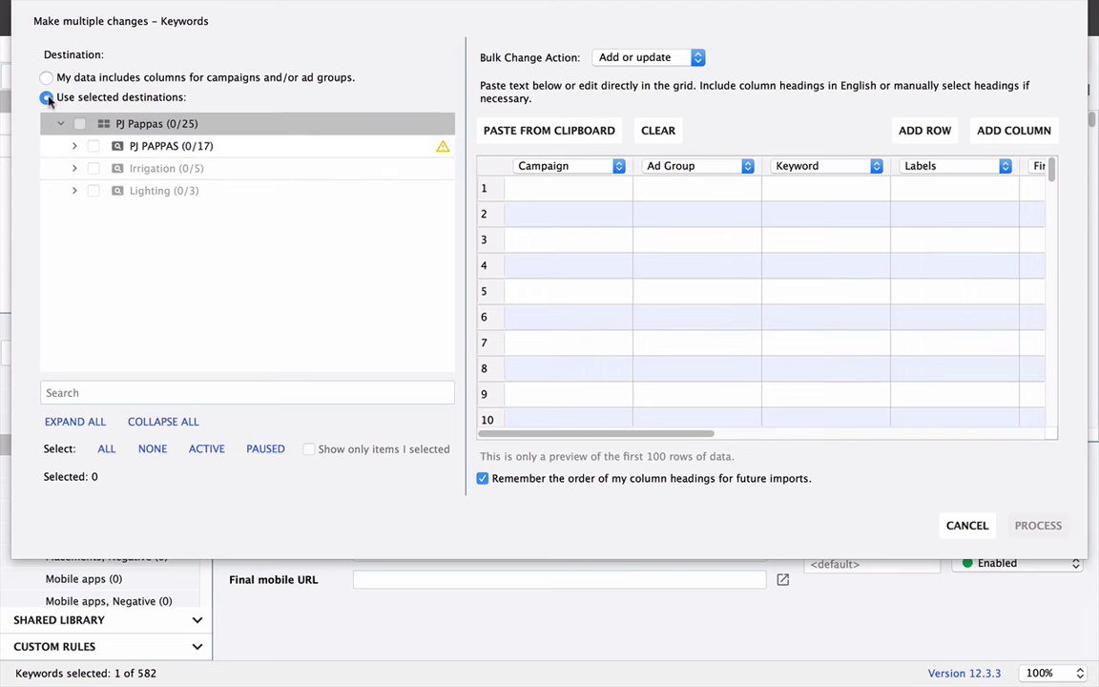
{"action": "left_click", "coordinate": [47, 79]}
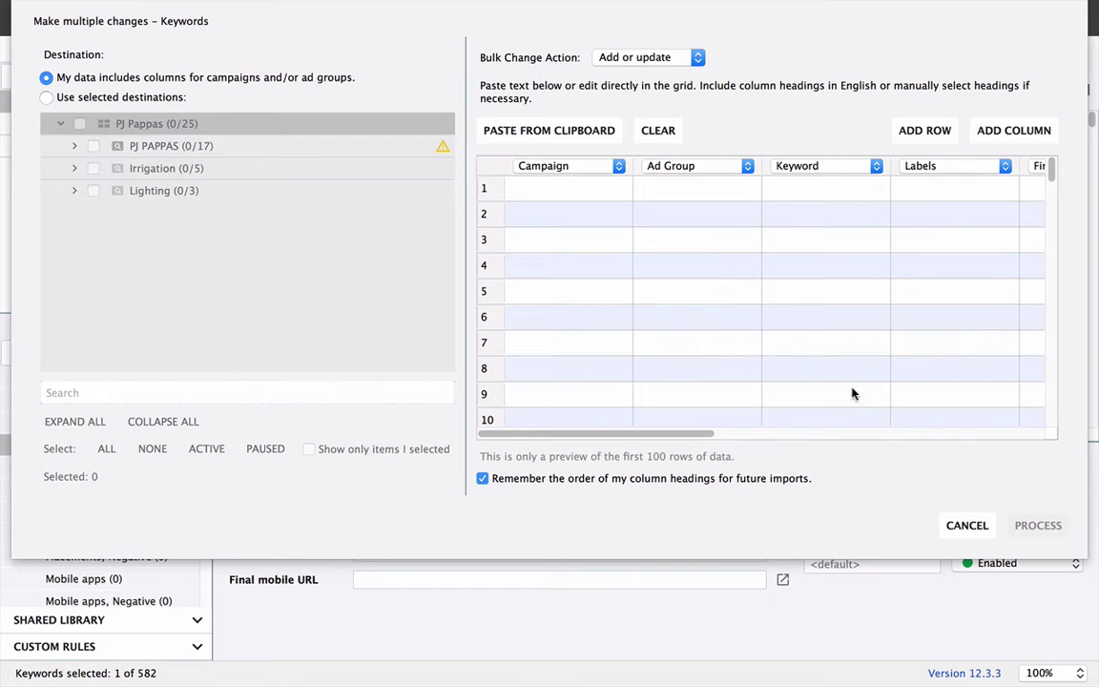
{"action": "left_click", "coordinate": [555, 134]}
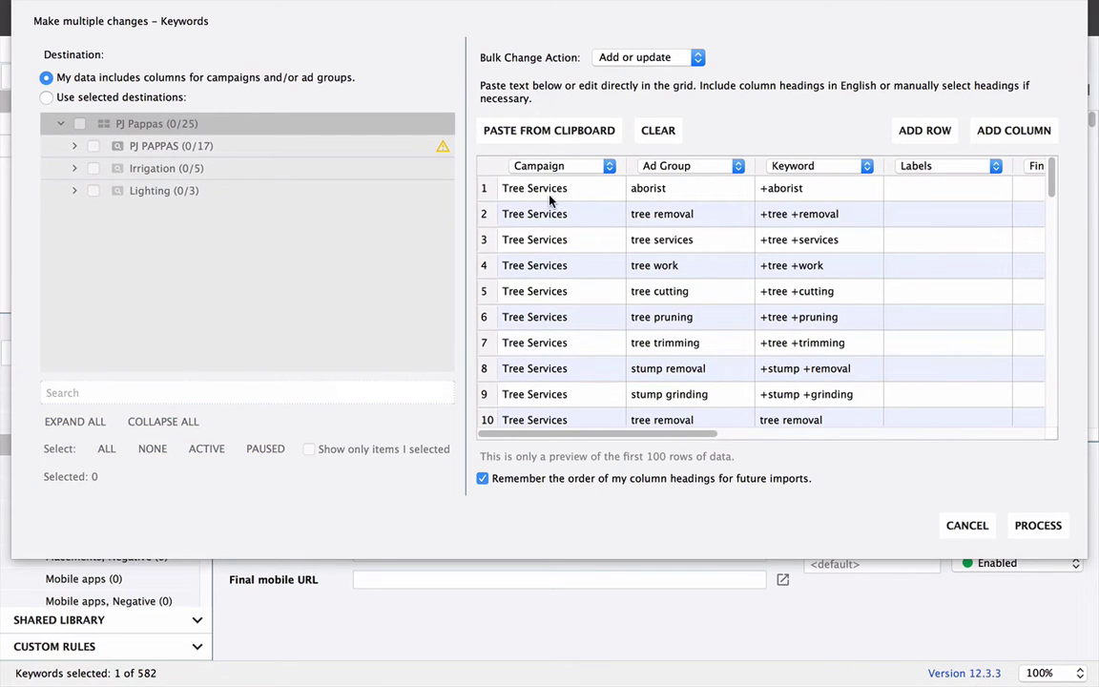
{"action": "left_click", "coordinate": [996, 166]}
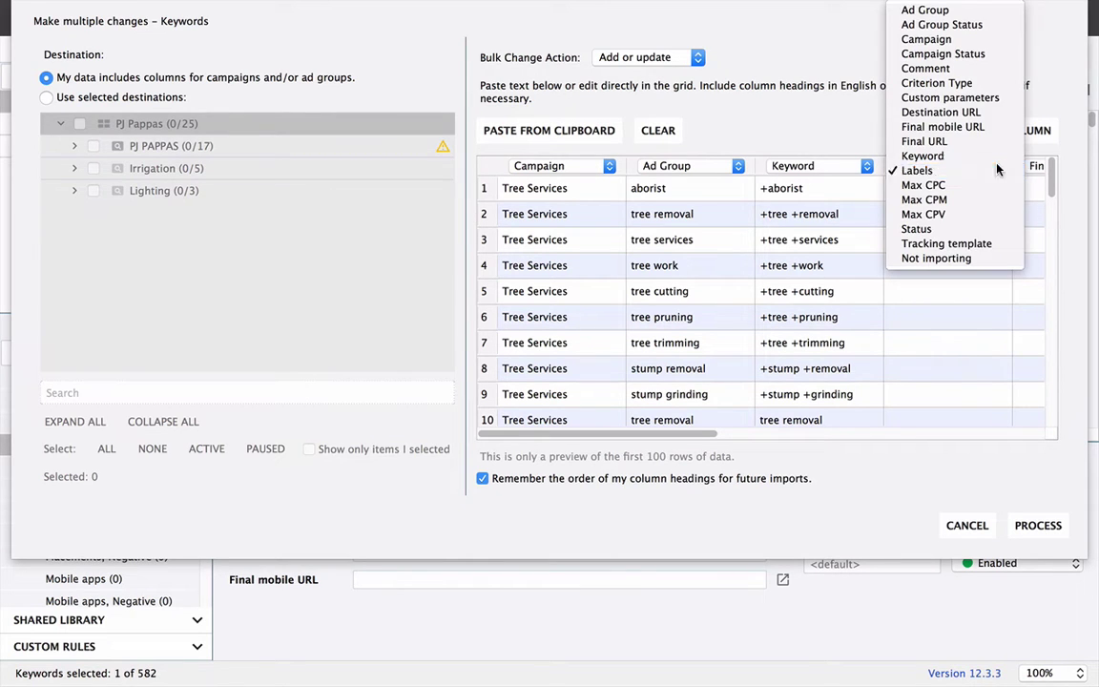
{"action": "left_click", "coordinate": [996, 170]}
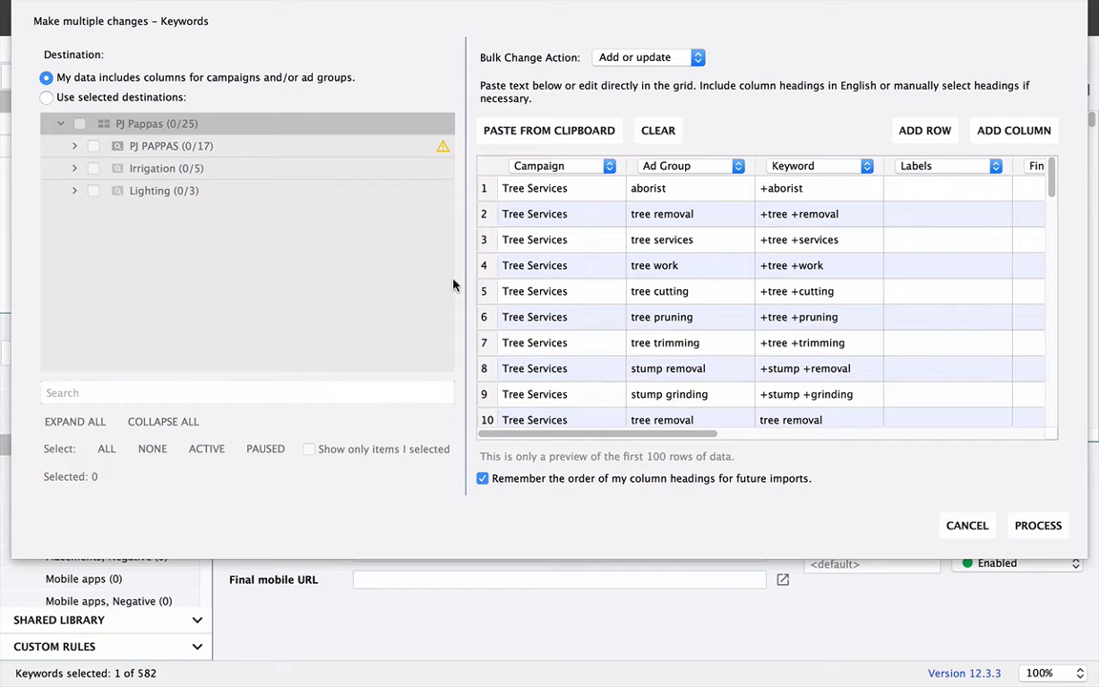
{"action": "left_click", "coordinate": [541, 195]}
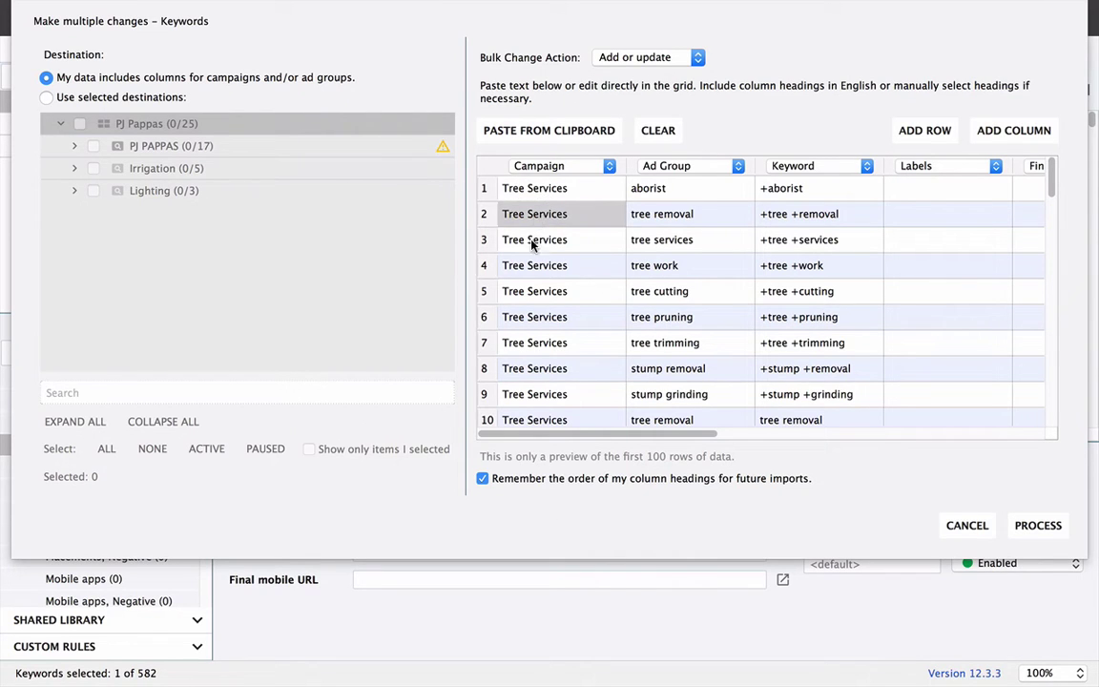
{"action": "key", "text": "Down"}
{"action": "key", "text": "Down"}
{"action": "key", "text": "Up"}
{"action": "key", "text": "Up"}
{"action": "key", "text": "Up"}
{"action": "left_click", "coordinate": [656, 191]}
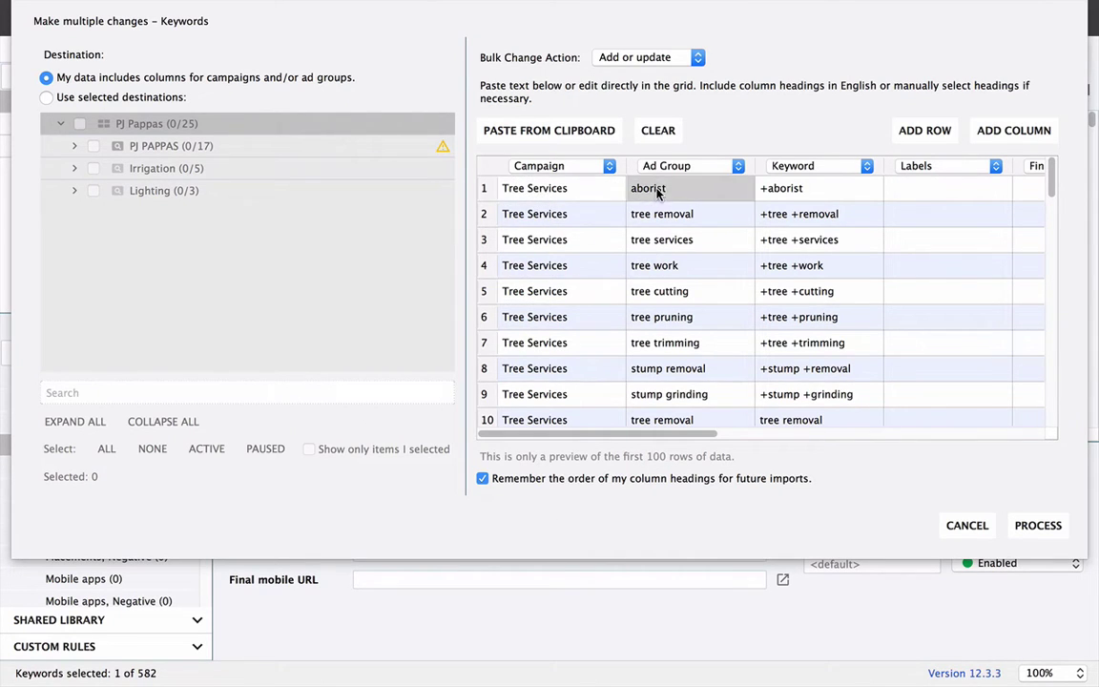
{"action": "left_click_drag", "start_coordinate": [656, 191], "coordinate": [696, 416]}
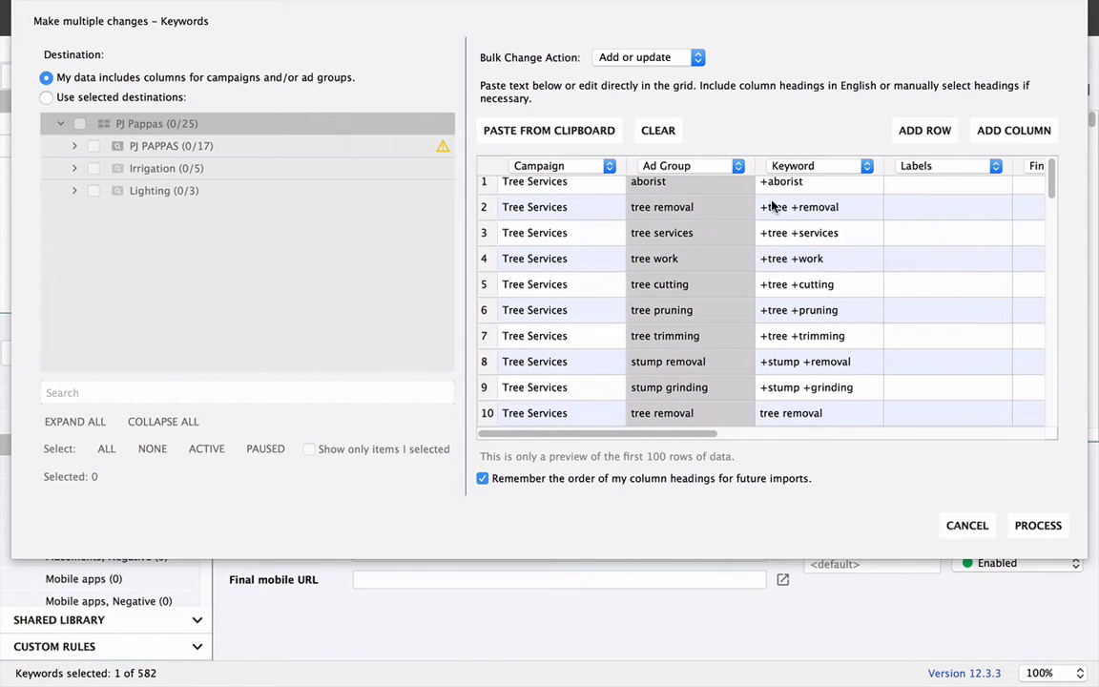
{"action": "left_click_drag", "start_coordinate": [772, 183], "coordinate": [817, 359]}
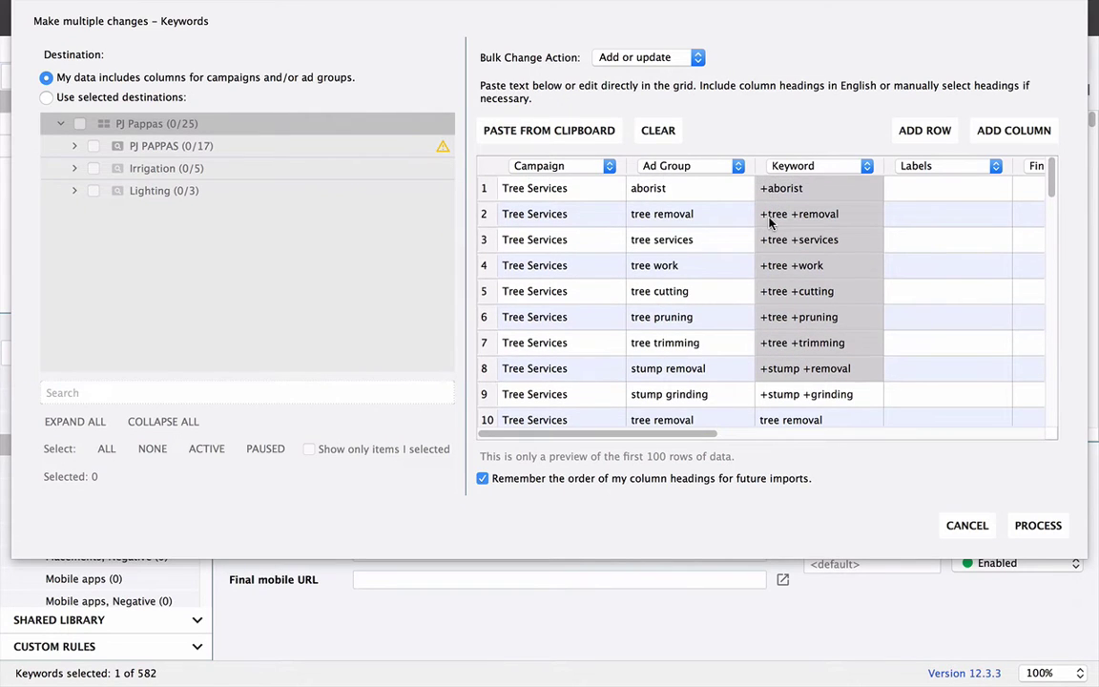
{"action": "double_click", "coordinate": [769, 221]}
{"action": "left_click", "coordinate": [540, 191]}
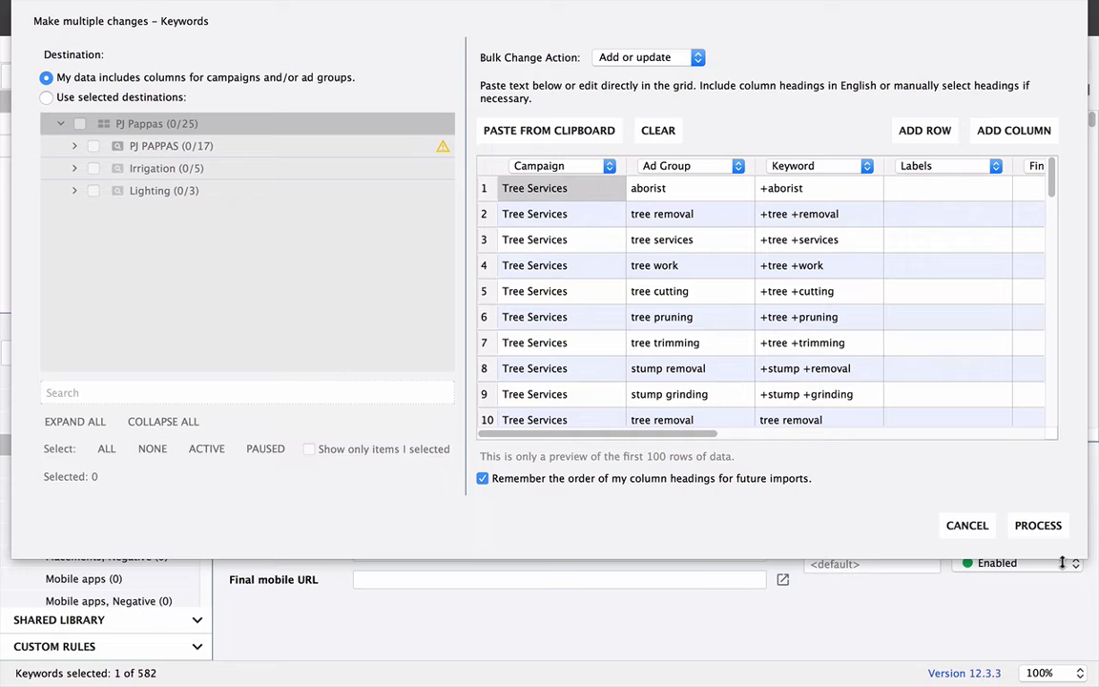
Step: Process the pasted rows and finish, creating Tree Services with 9 ad groups and 63 keywords
{"action": "left_click", "coordinate": [1034, 532]}
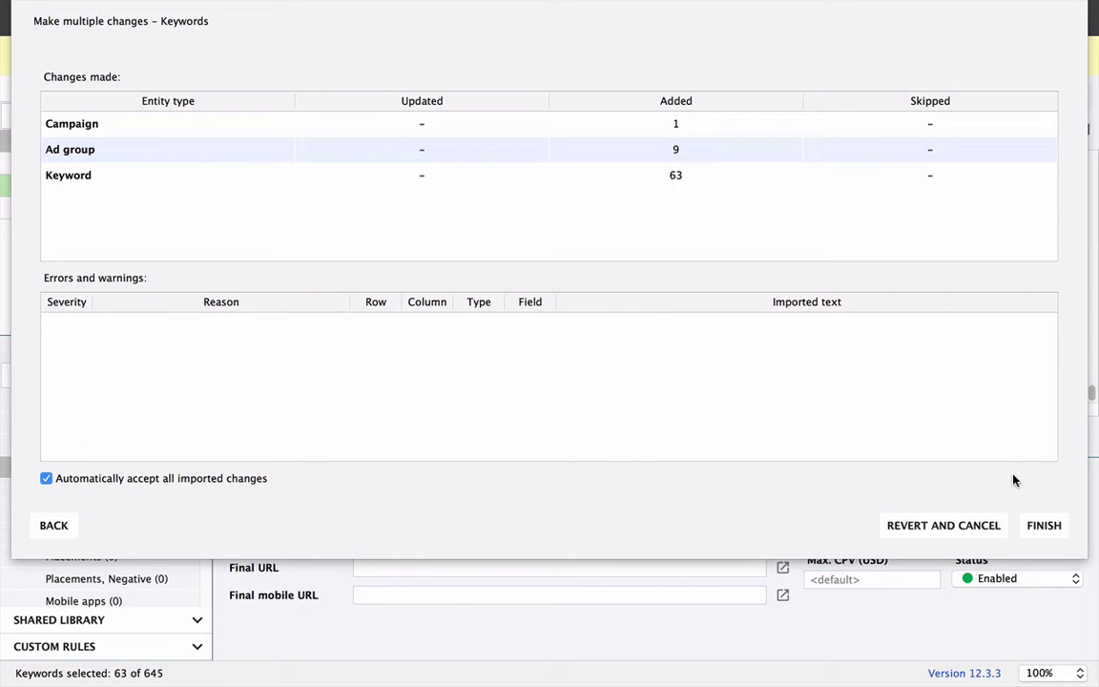
{"action": "left_click", "coordinate": [1043, 525]}
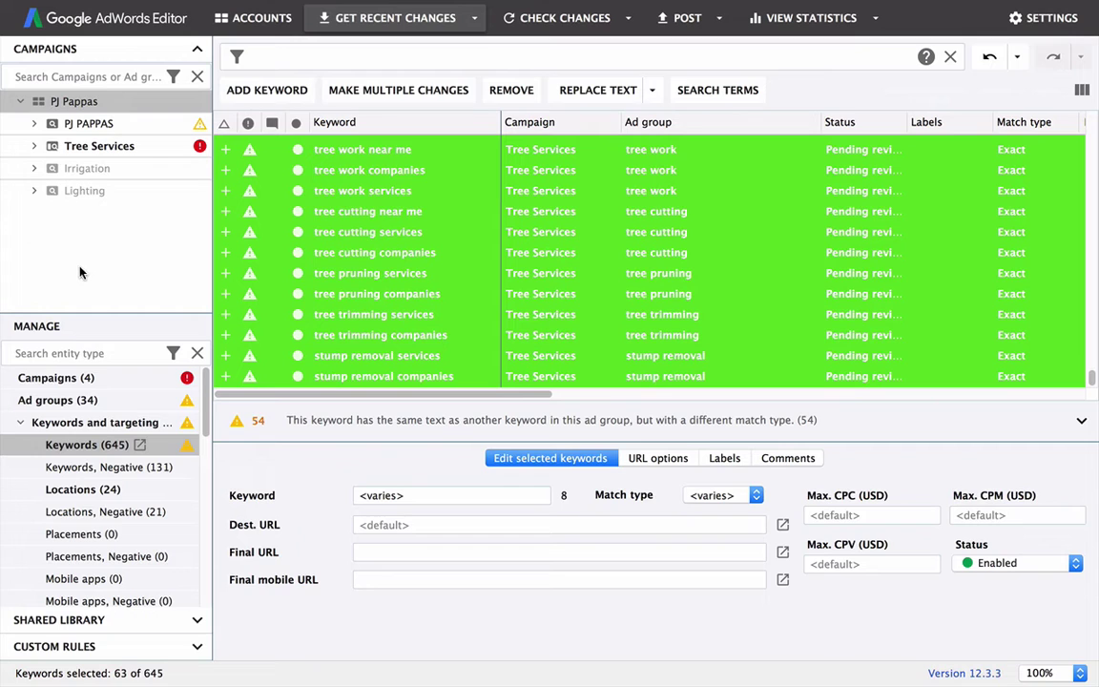
Step: Filter to the Tree Services campaign and list its 63 keywords
{"action": "left_click", "coordinate": [57, 147]}
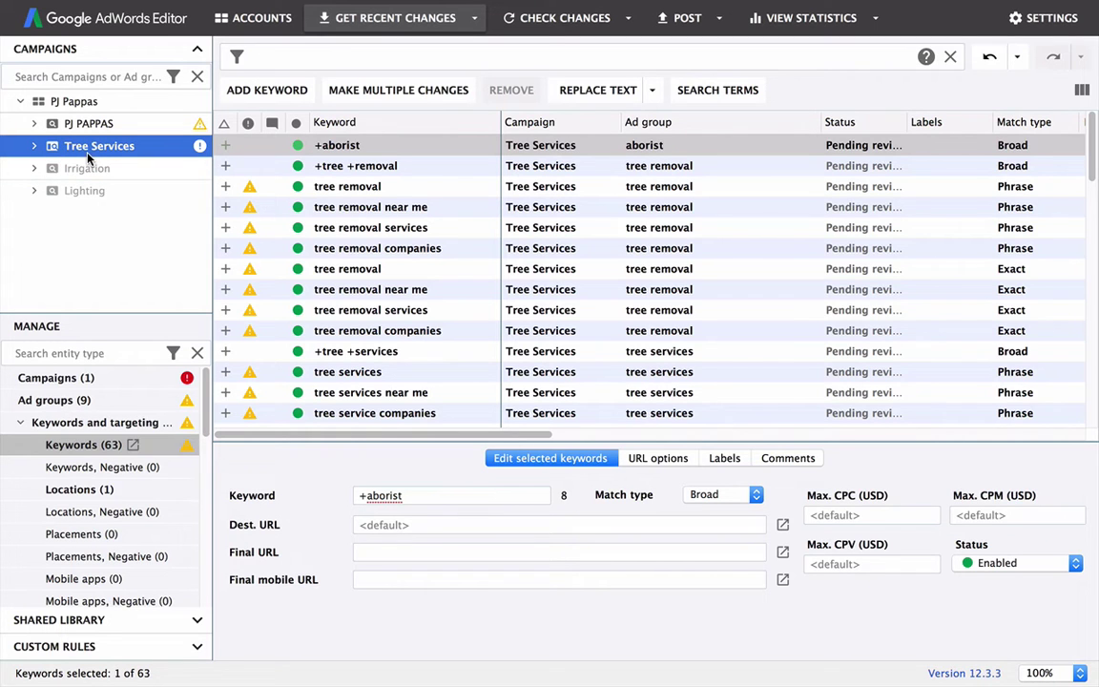
{"action": "scroll", "coordinate": [352, 242], "scroll_direction": "down", "scroll_amount": 3}
{"action": "scroll", "coordinate": [362, 235], "scroll_direction": "down", "scroll_amount": 5}
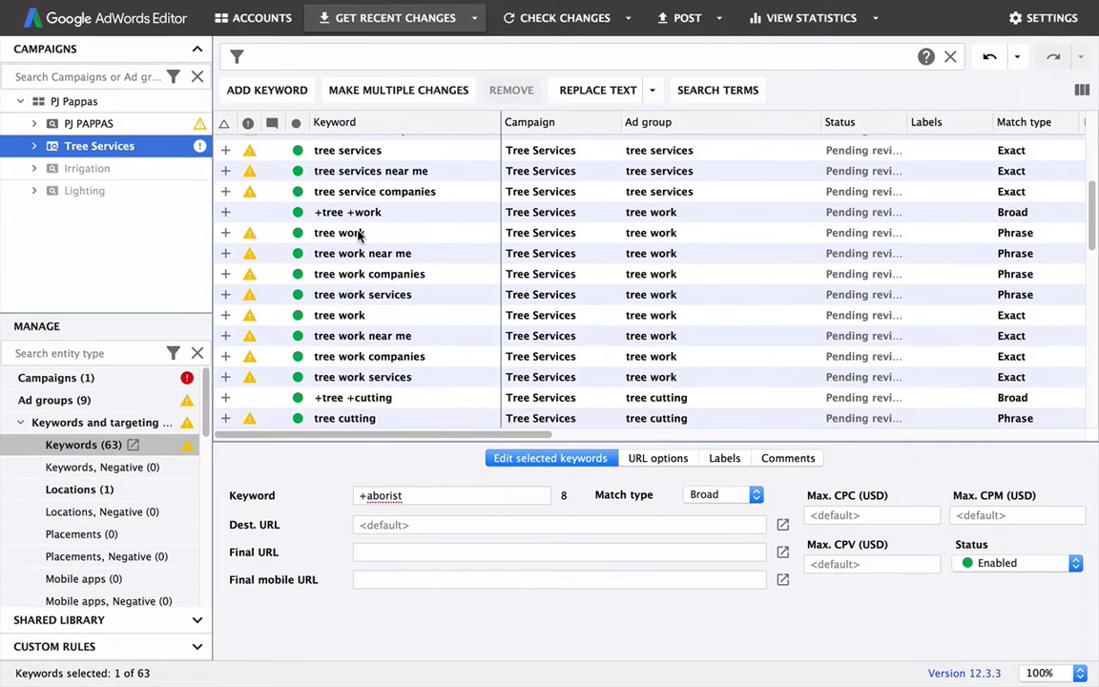
{"action": "scroll", "coordinate": [368, 236], "scroll_direction": "up", "scroll_amount": 10}
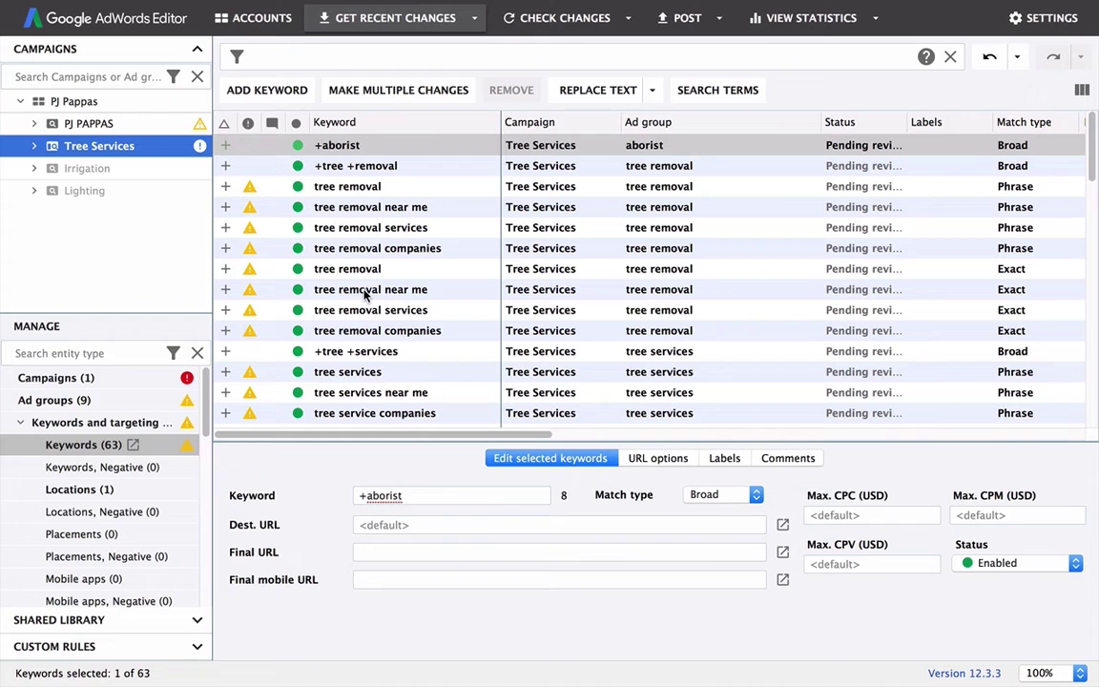
{"action": "left_click", "coordinate": [66, 447]}
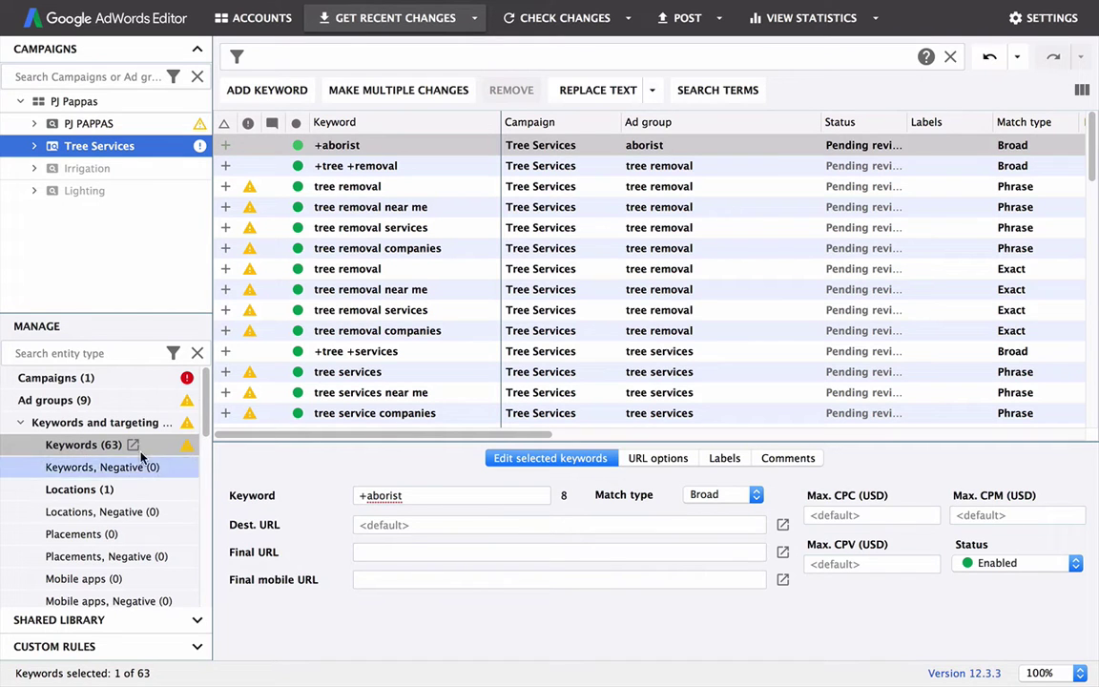
{"action": "scroll", "coordinate": [352, 234], "scroll_direction": "down", "scroll_amount": 10}
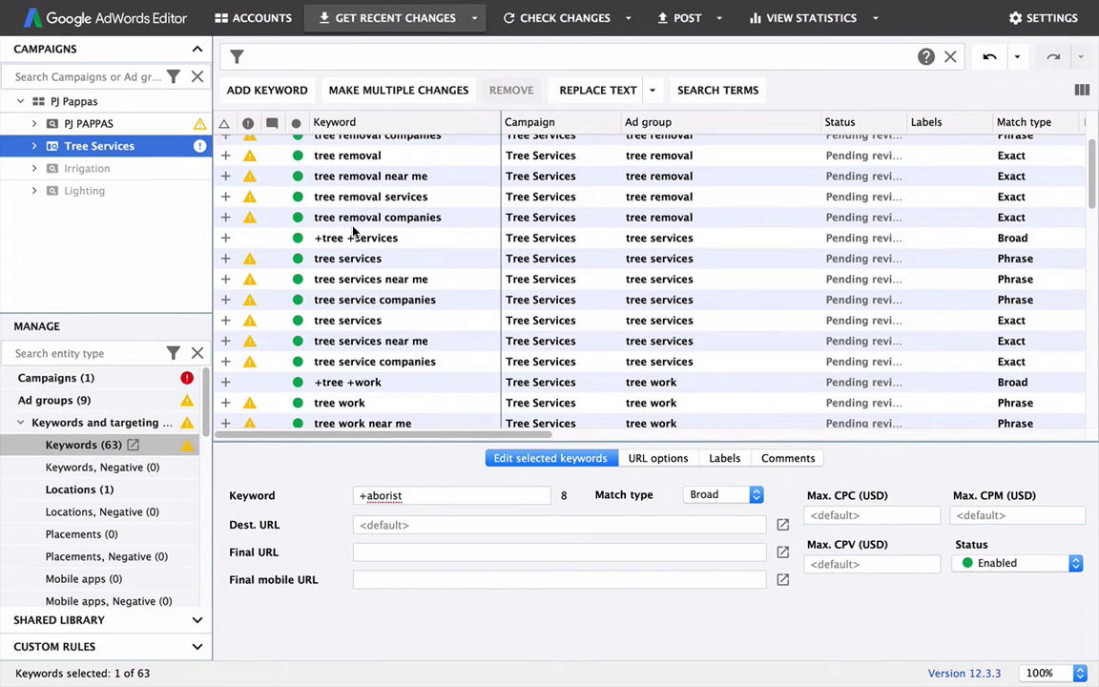
{"action": "scroll", "coordinate": [353, 234], "scroll_direction": "down", "scroll_amount": 5}
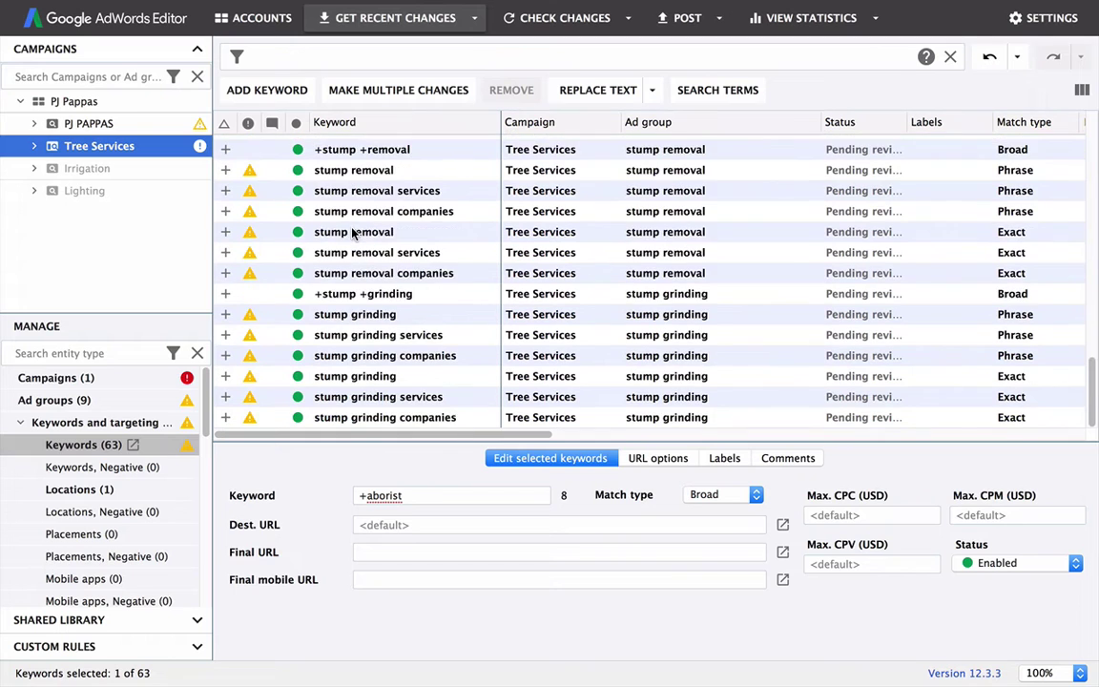
{"action": "scroll", "coordinate": [355, 234], "scroll_direction": "up", "scroll_amount": 3}
{"action": "scroll", "coordinate": [358, 236], "scroll_direction": "down", "scroll_amount": 3}
{"action": "scroll", "coordinate": [319, 243], "scroll_direction": "up", "scroll_amount": 3}
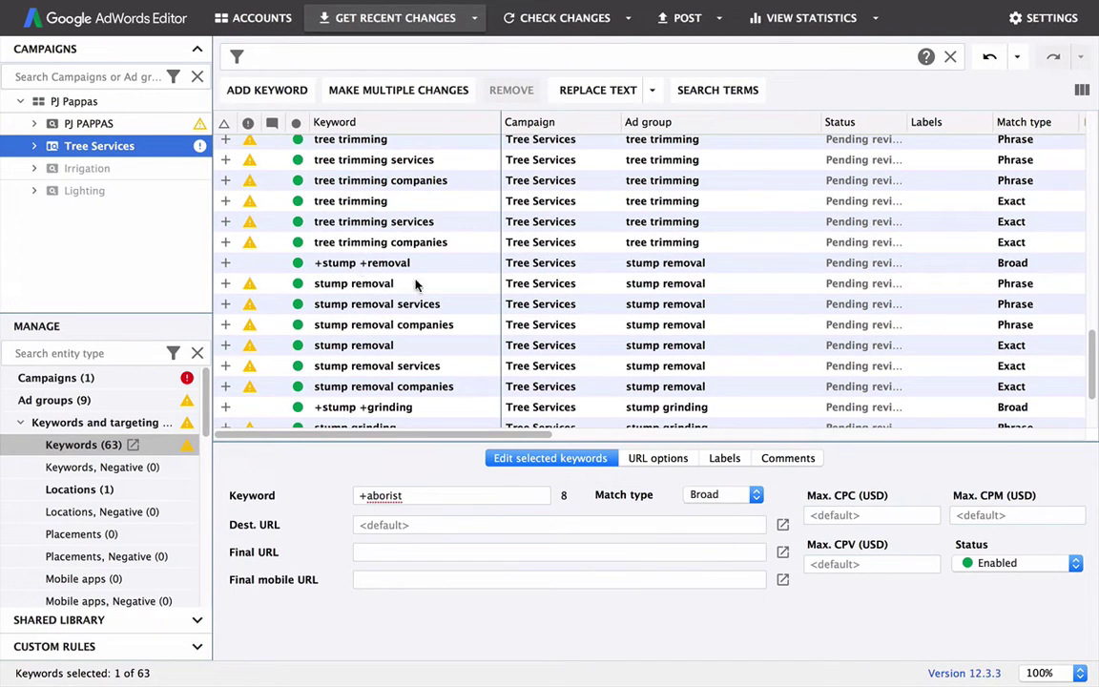
Step: Check the stump removal keywords across Phrase, Exact and Broad match types
{"action": "left_click", "coordinate": [351, 284]}
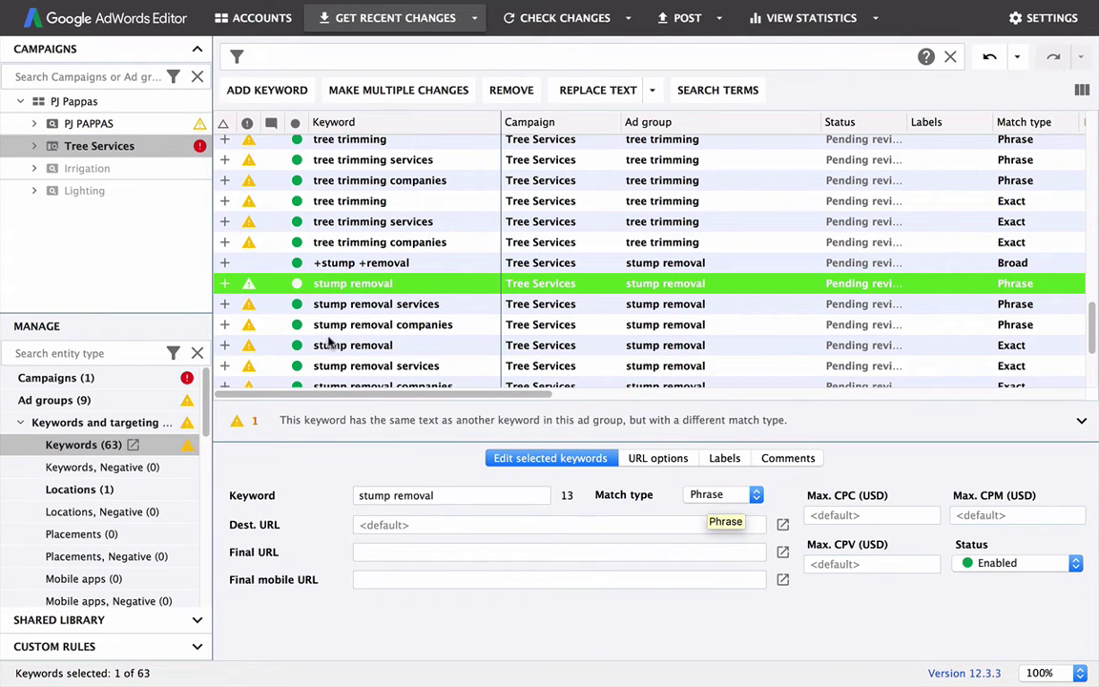
{"action": "left_click", "coordinate": [320, 305]}
{"action": "left_click", "coordinate": [339, 327]}
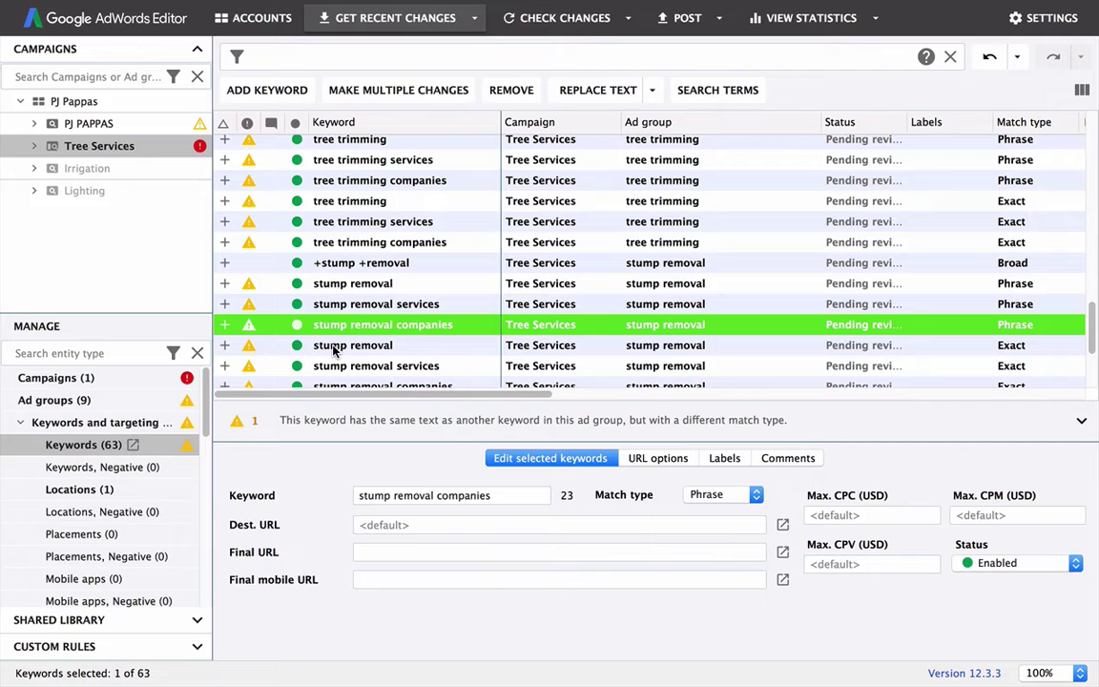
{"action": "left_click", "coordinate": [334, 346]}
{"action": "left_click", "coordinate": [331, 267]}
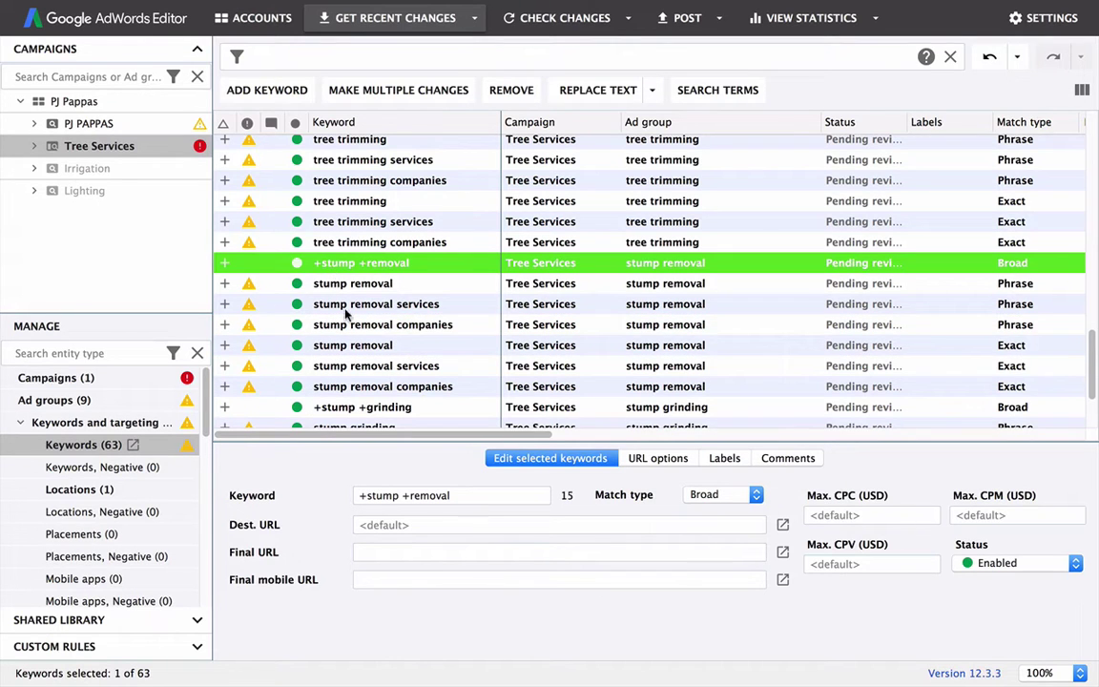
Step: Check the stump grinding, services and companies keywords in Phrase and Exact variants
{"action": "scroll", "coordinate": [334, 286], "scroll_direction": "down", "scroll_amount": 3}
{"action": "left_click", "coordinate": [329, 334]}
{"action": "left_click", "coordinate": [327, 313]}
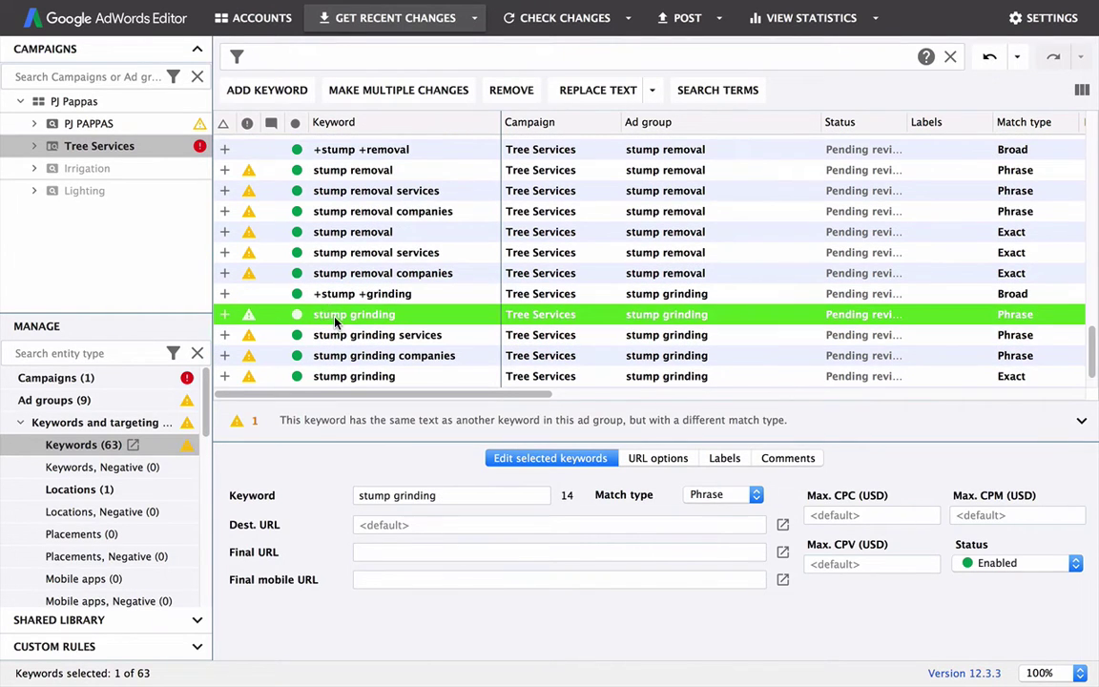
{"action": "scroll", "coordinate": [334, 315], "scroll_direction": "down", "scroll_amount": 2}
{"action": "left_click", "coordinate": [326, 314]}
{"action": "left_click", "coordinate": [335, 334]}
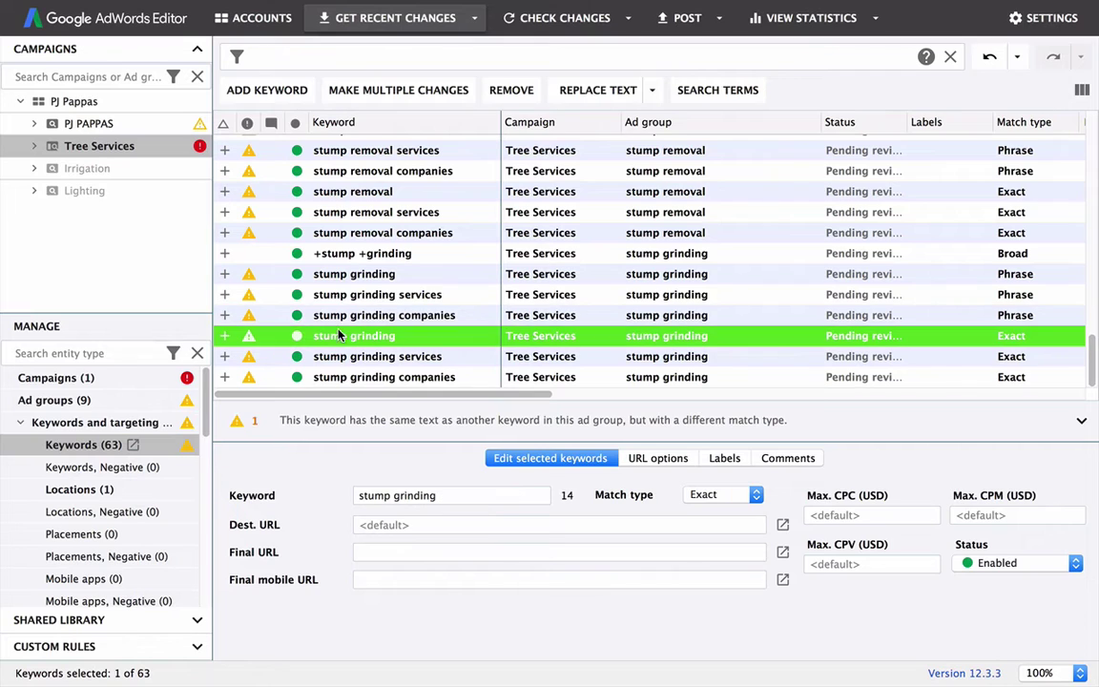
{"action": "left_click", "coordinate": [342, 361]}
{"action": "left_click", "coordinate": [339, 374]}
{"action": "left_click", "coordinate": [331, 276]}
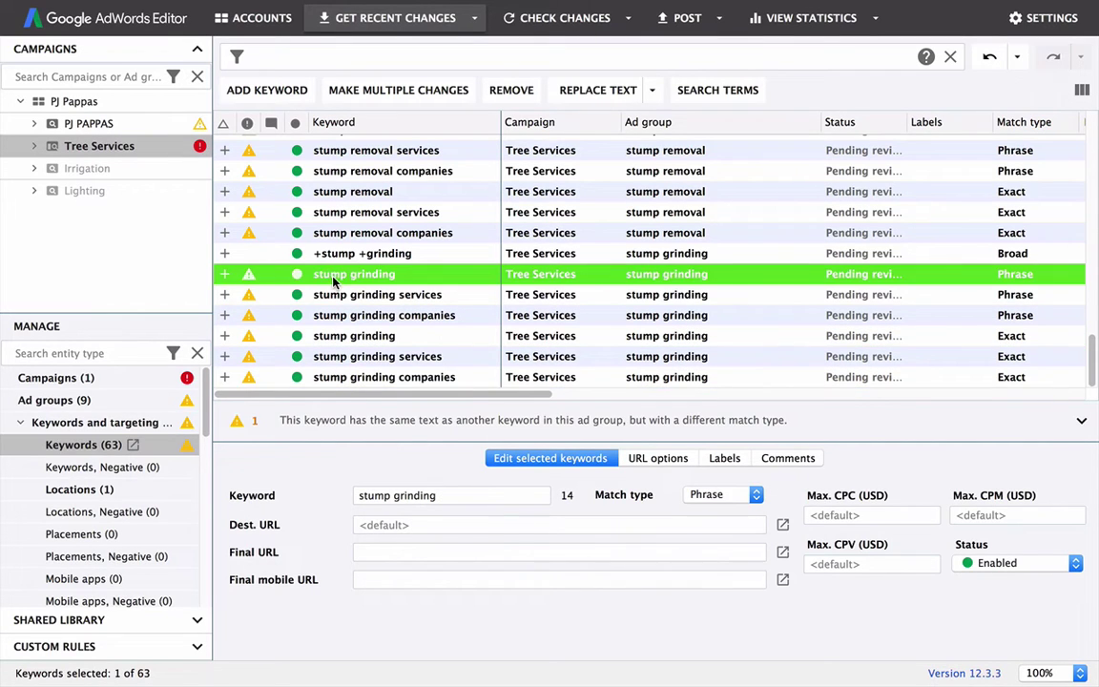
{"action": "left_click", "coordinate": [322, 377]}
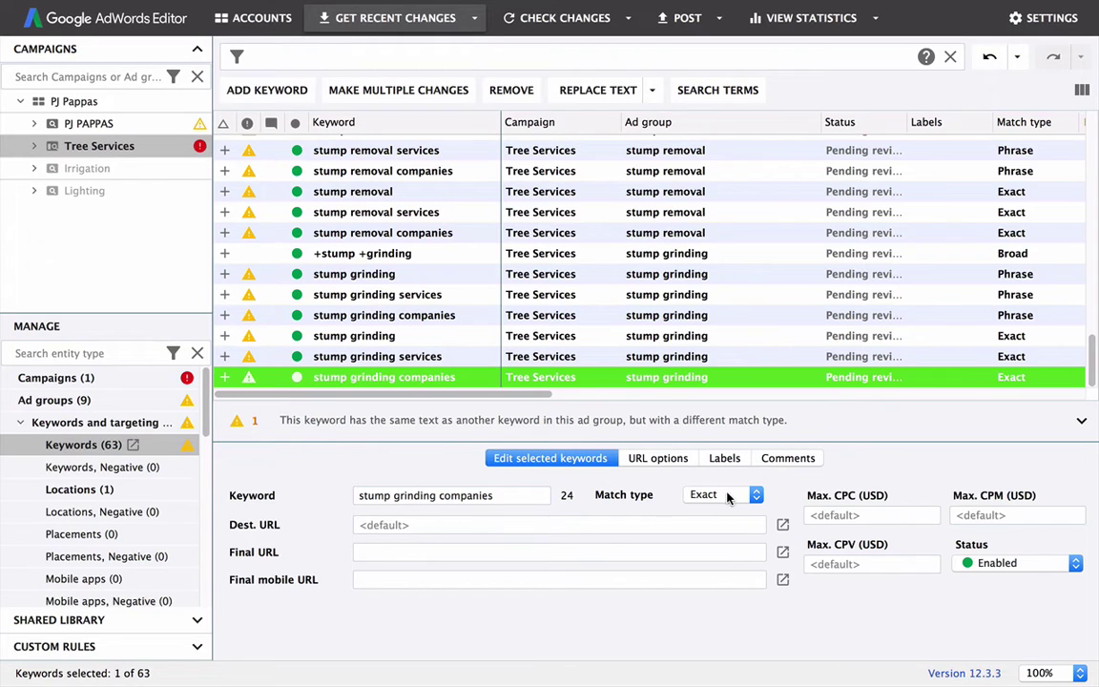
{"action": "left_click", "coordinate": [20, 422]}
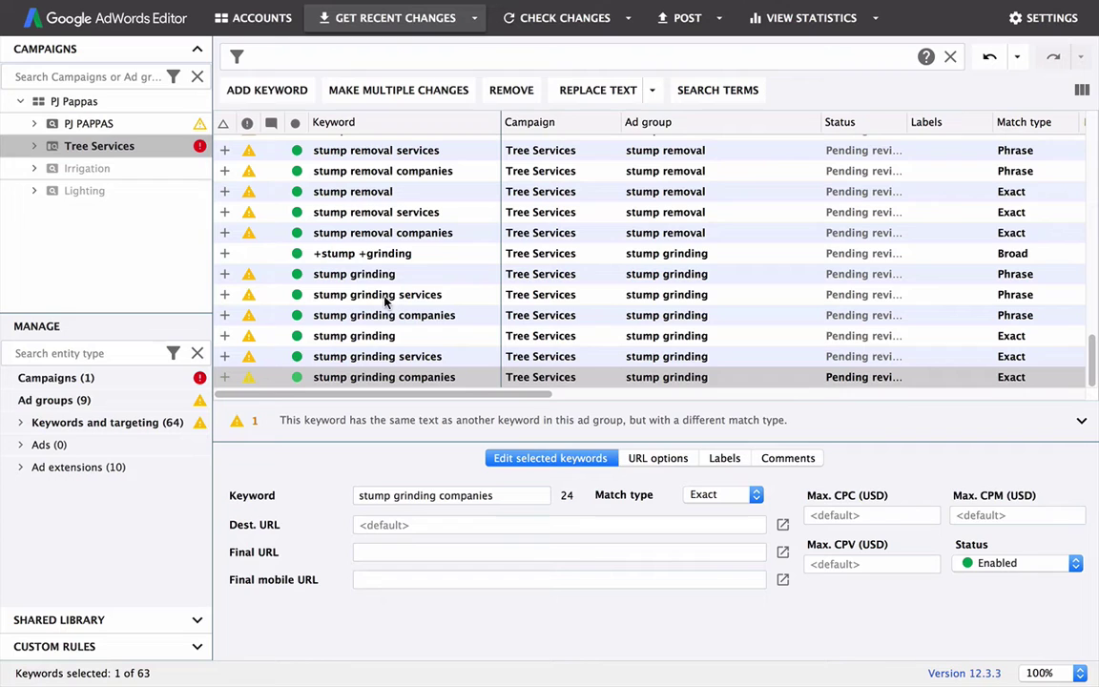
Step: Enter 50 as the Tree Services campaign's Budget (USD) in the campaign settings
{"action": "left_click", "coordinate": [50, 380]}
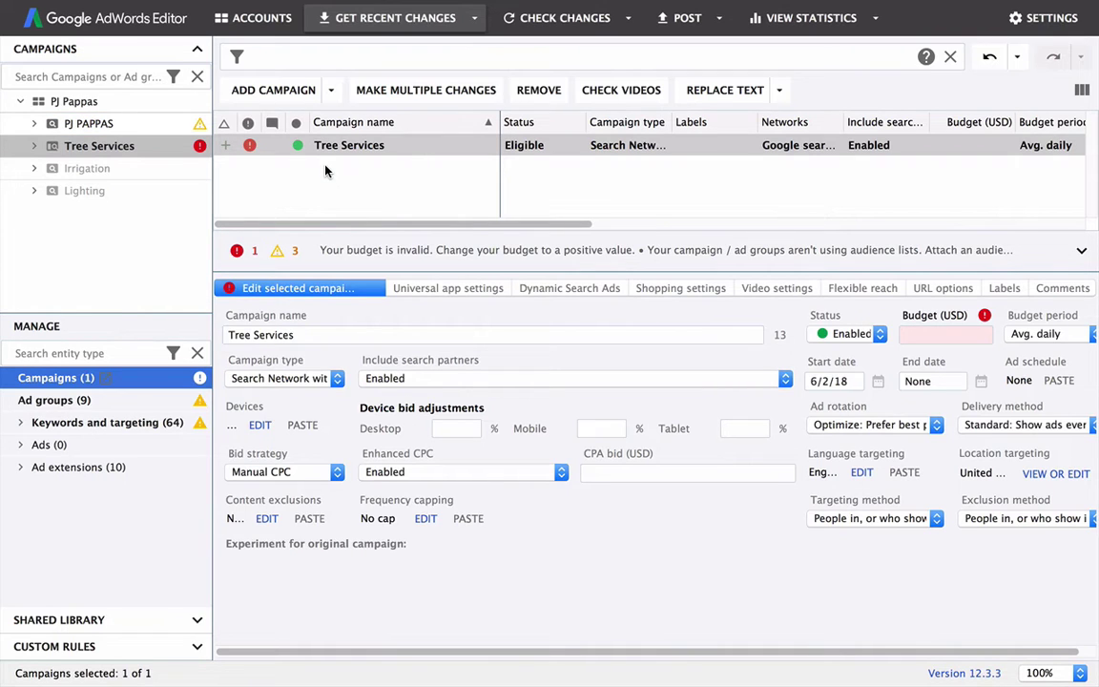
{"action": "left_click", "coordinate": [947, 336]}
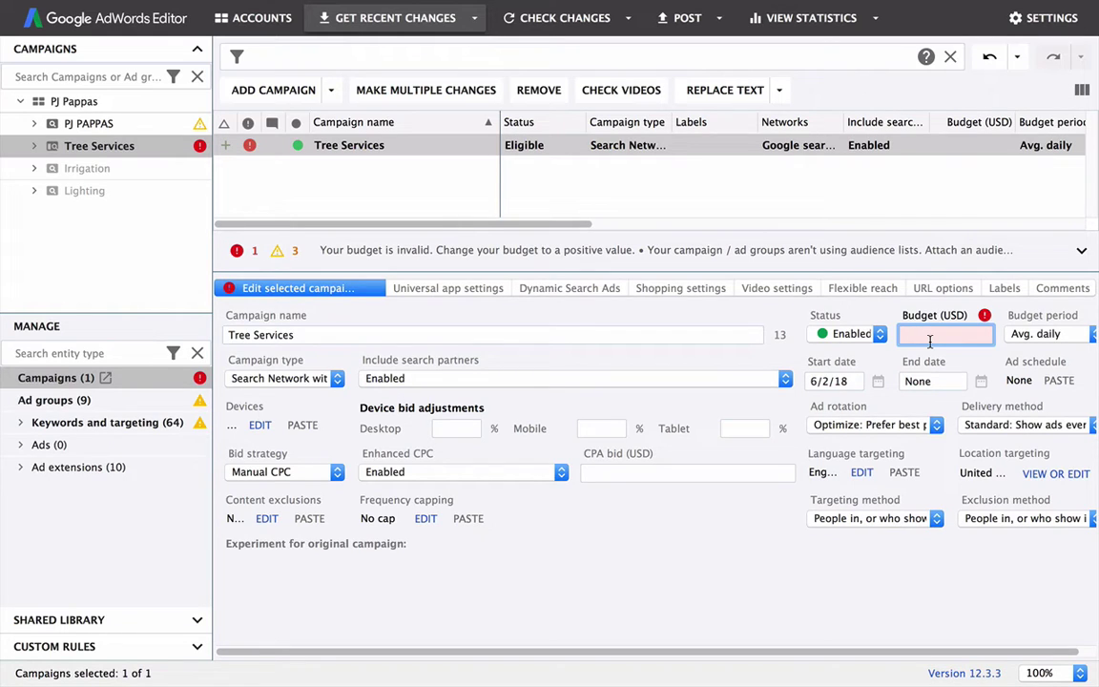
{"action": "type", "text": "50"}
{"action": "key", "text": "Return"}
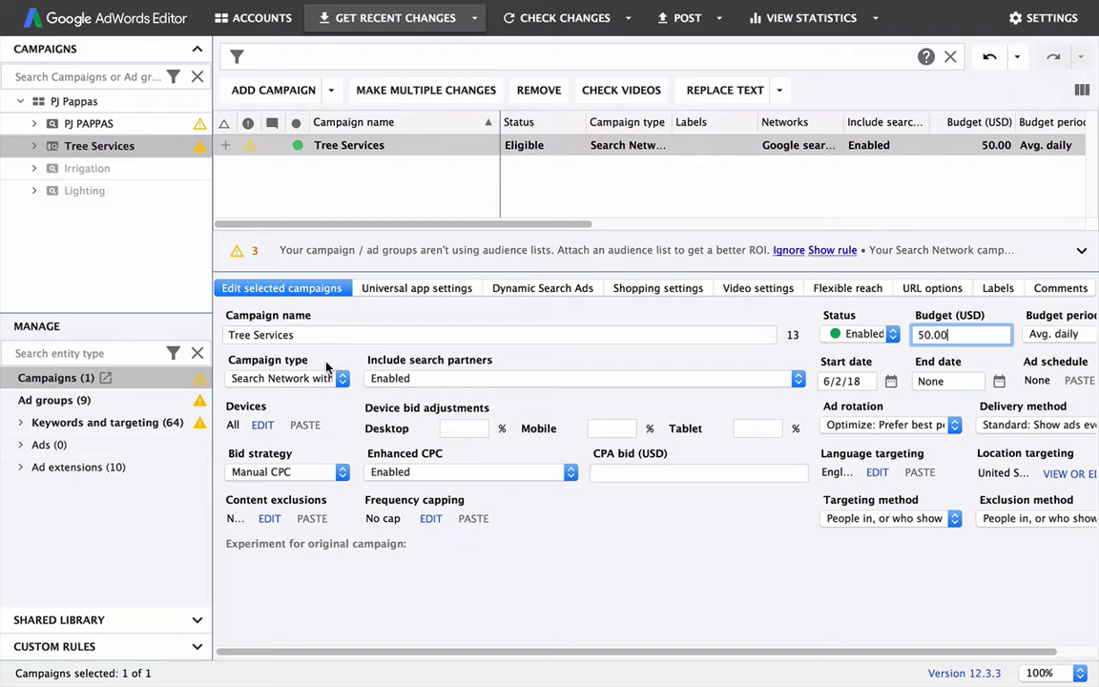
Step: Set Campaign type to Search Network only and Include search partners to Disabled
{"action": "left_click", "coordinate": [343, 379]}
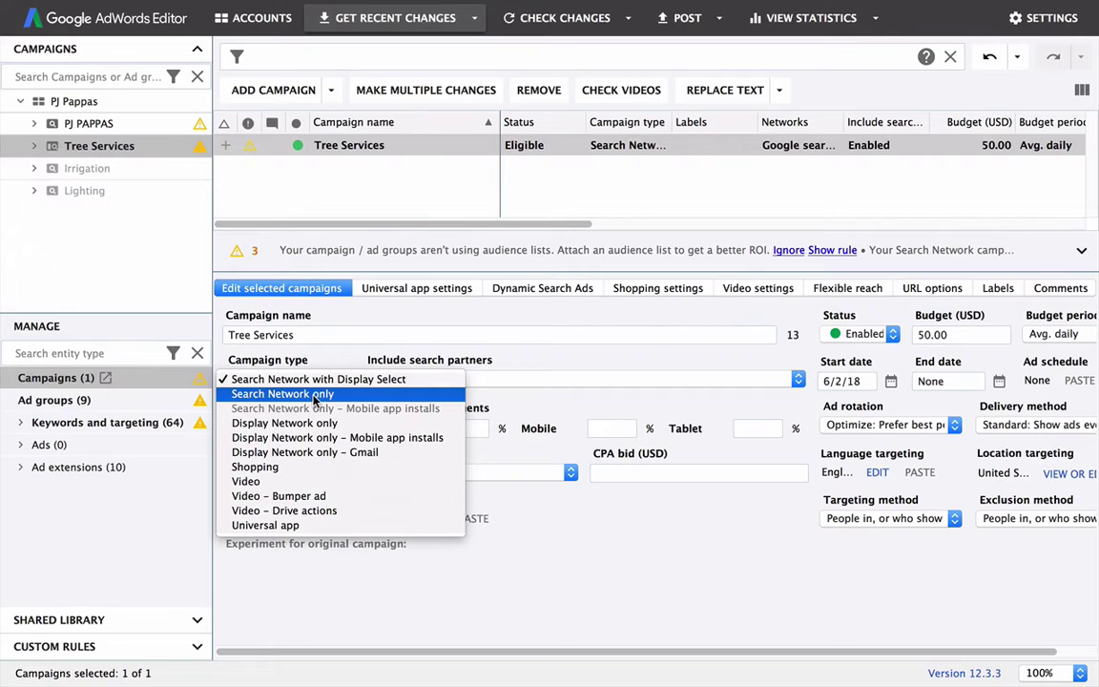
{"action": "left_click", "coordinate": [313, 399]}
{"action": "left_click", "coordinate": [452, 380]}
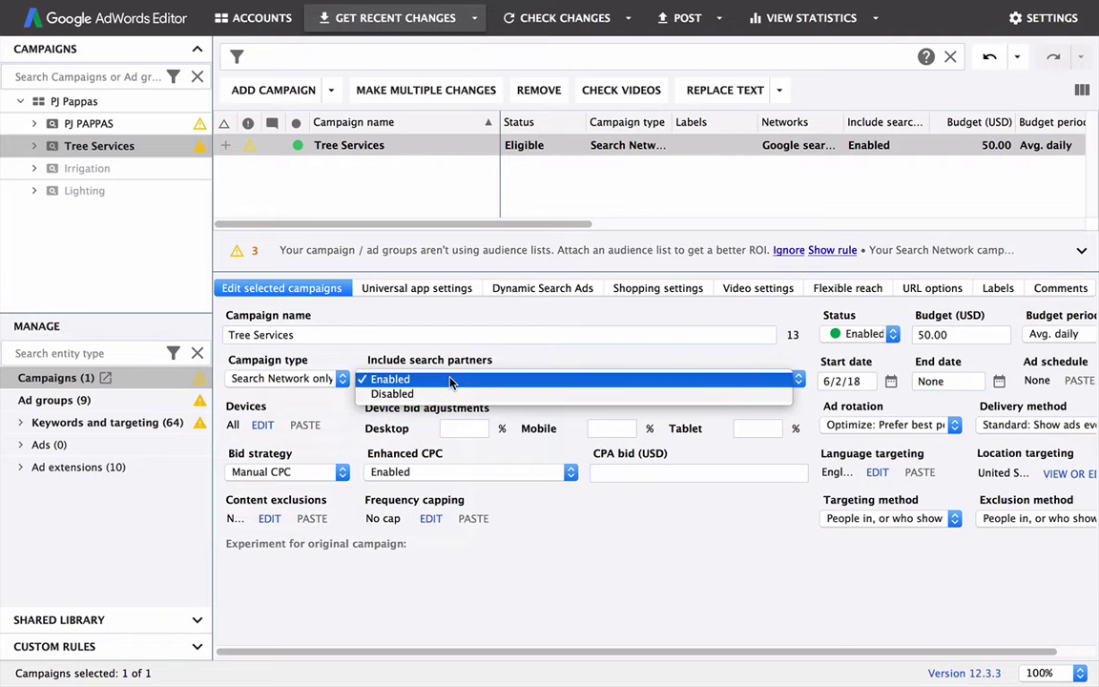
{"action": "left_click", "coordinate": [400, 394]}
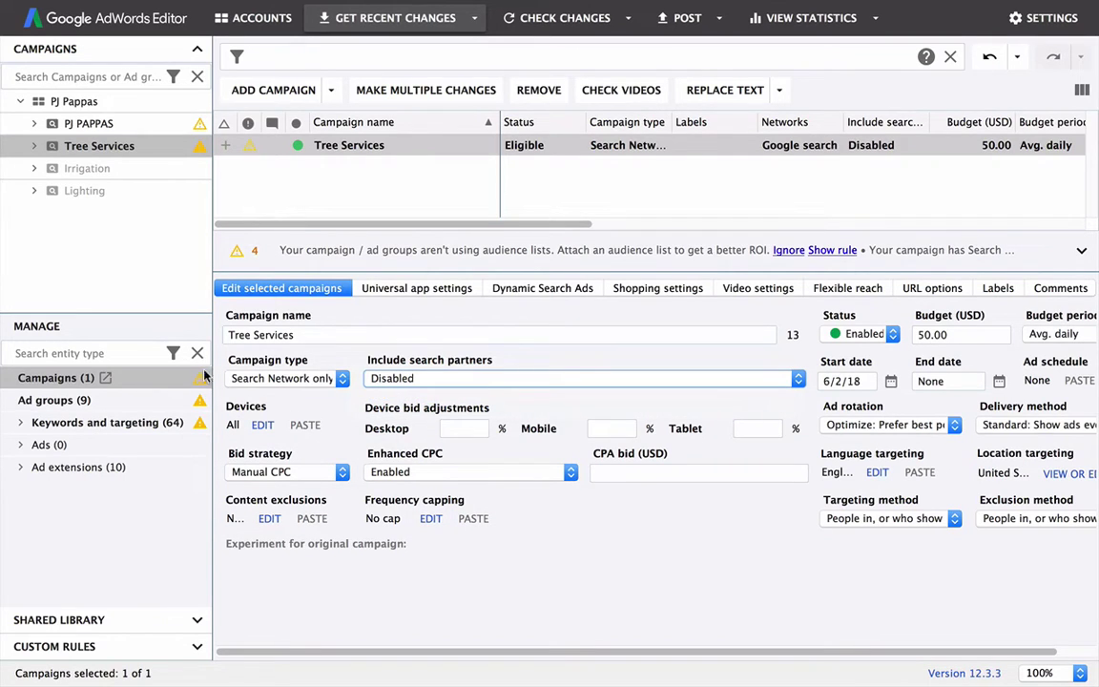
Step: Keep Manual CPC as the bid strategy and set Enhanced CPC to Disabled
{"action": "left_click", "coordinate": [342, 472]}
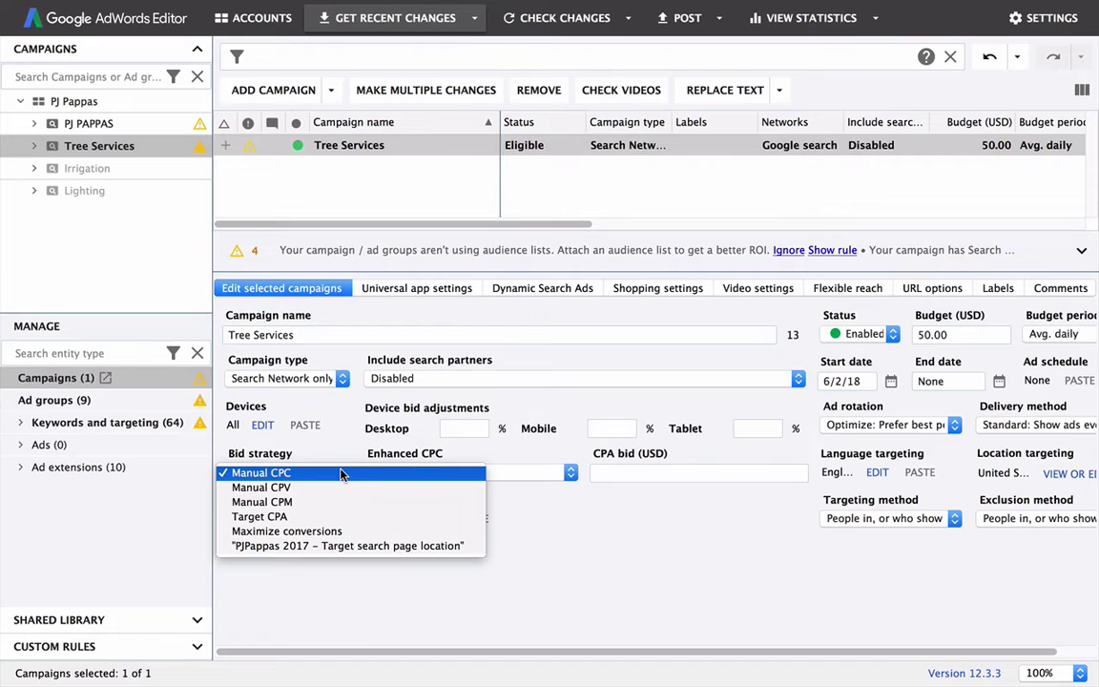
{"action": "left_click", "coordinate": [248, 474]}
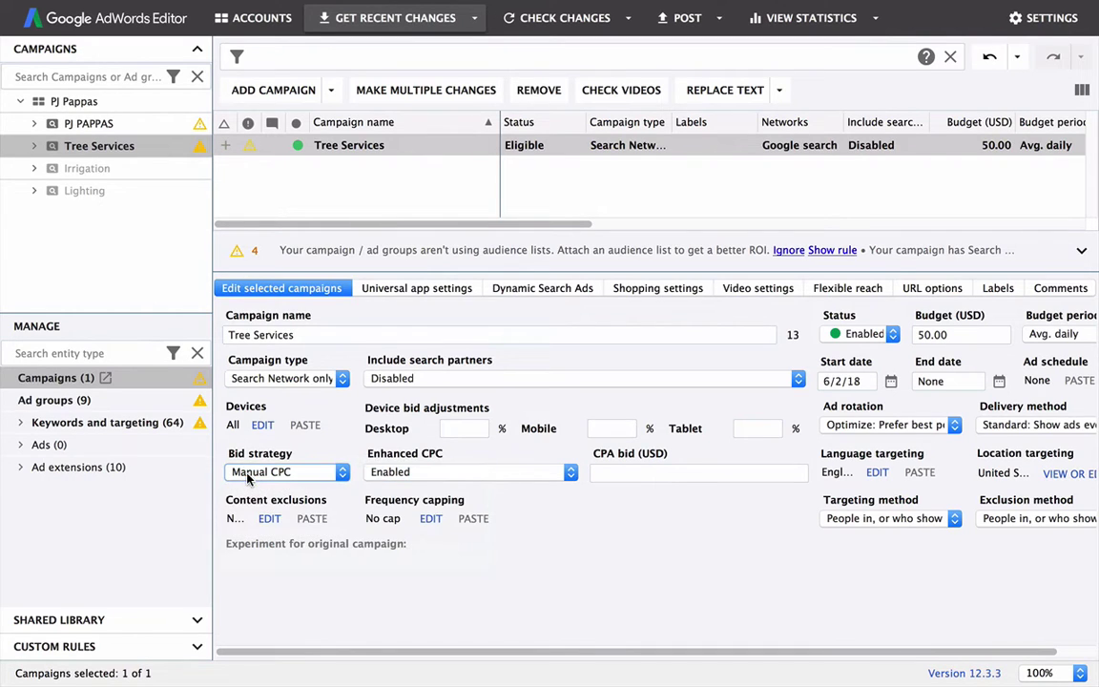
{"action": "left_click", "coordinate": [331, 472]}
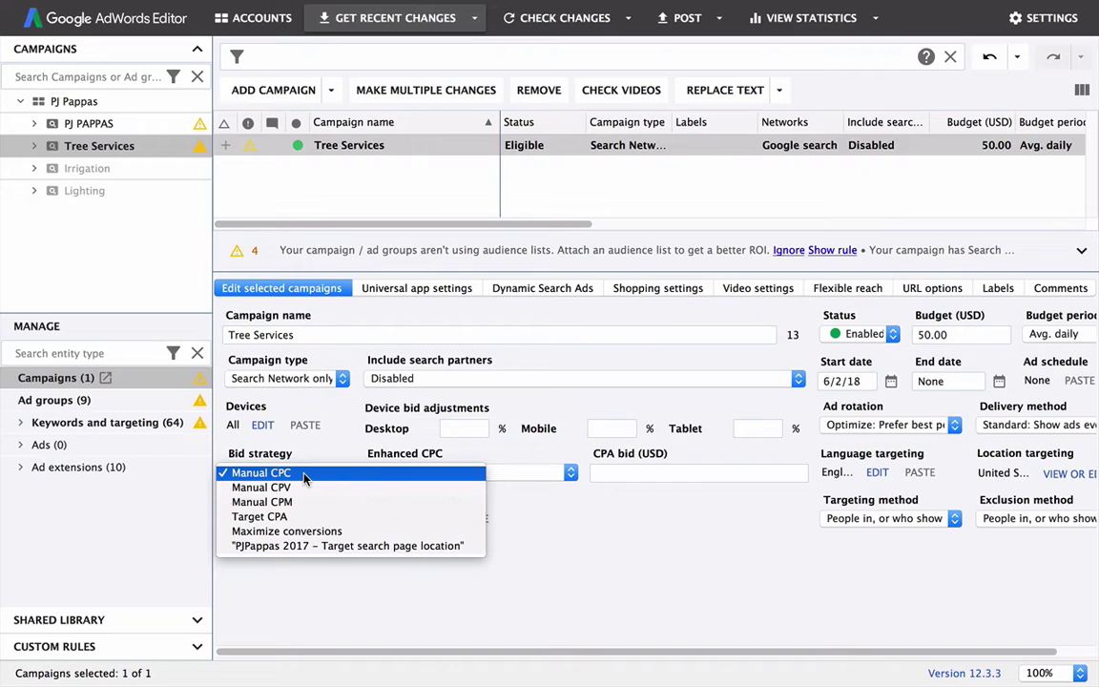
{"action": "left_click", "coordinate": [304, 474]}
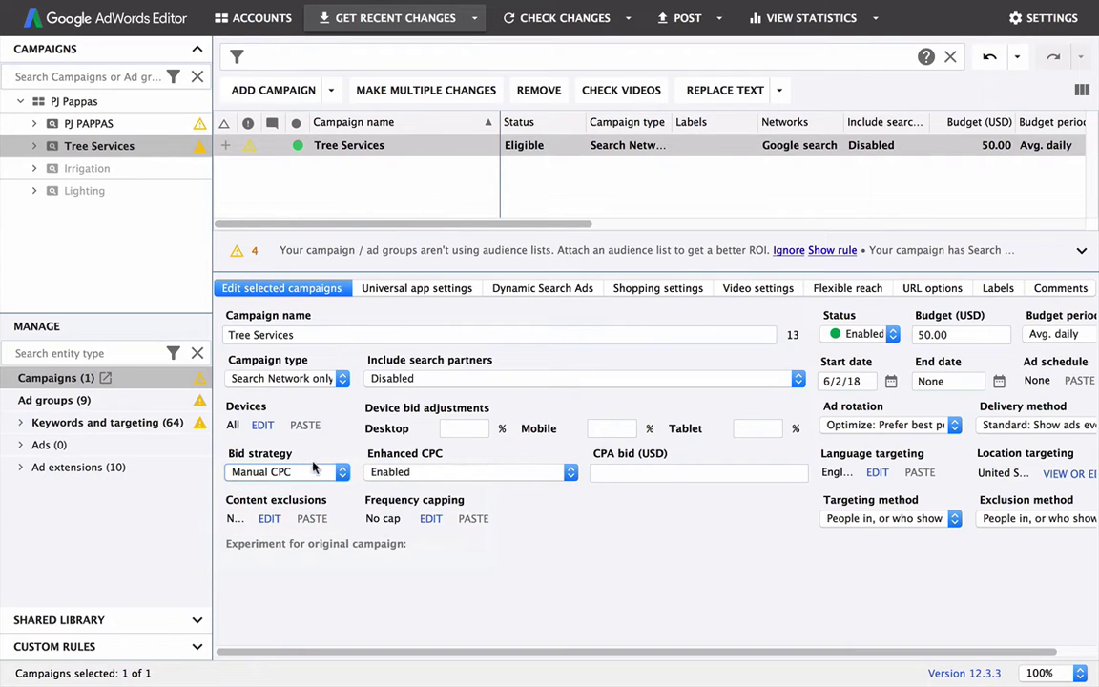
{"action": "left_click", "coordinate": [343, 473]}
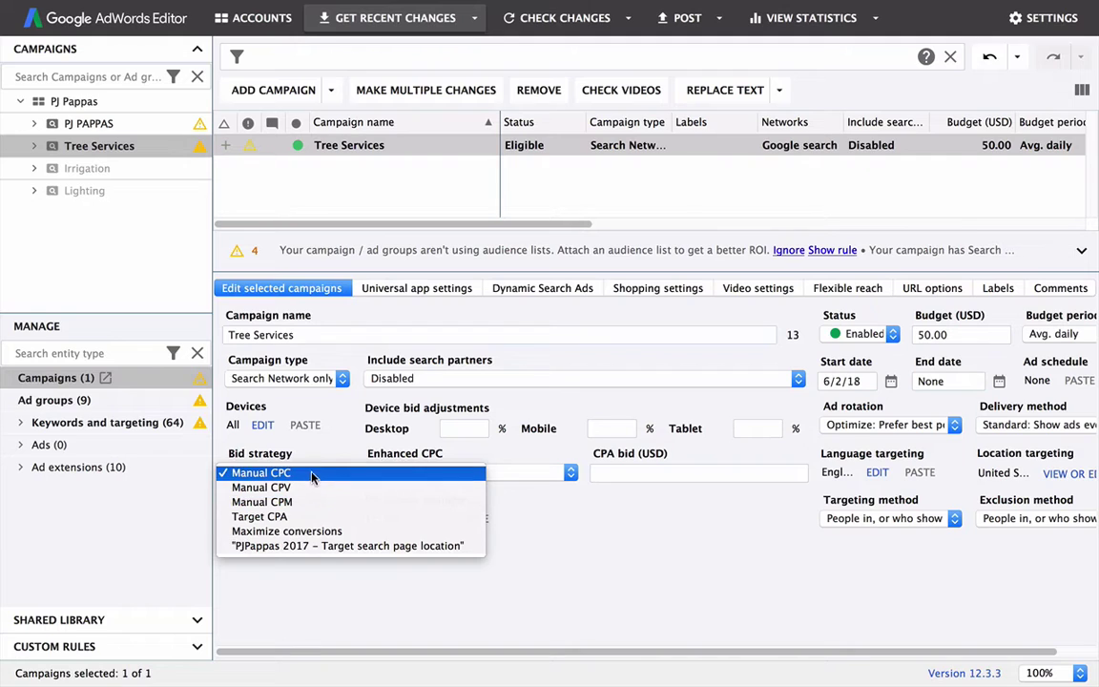
{"action": "left_click", "coordinate": [322, 454]}
{"action": "left_click", "coordinate": [307, 473]}
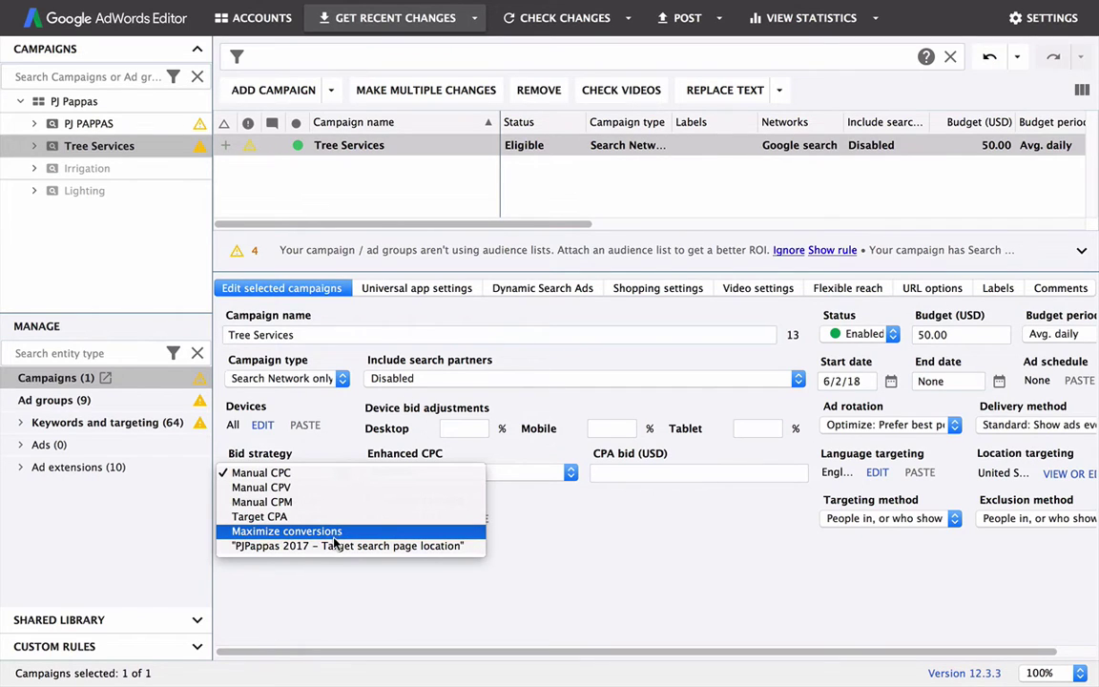
{"action": "left_click", "coordinate": [272, 473]}
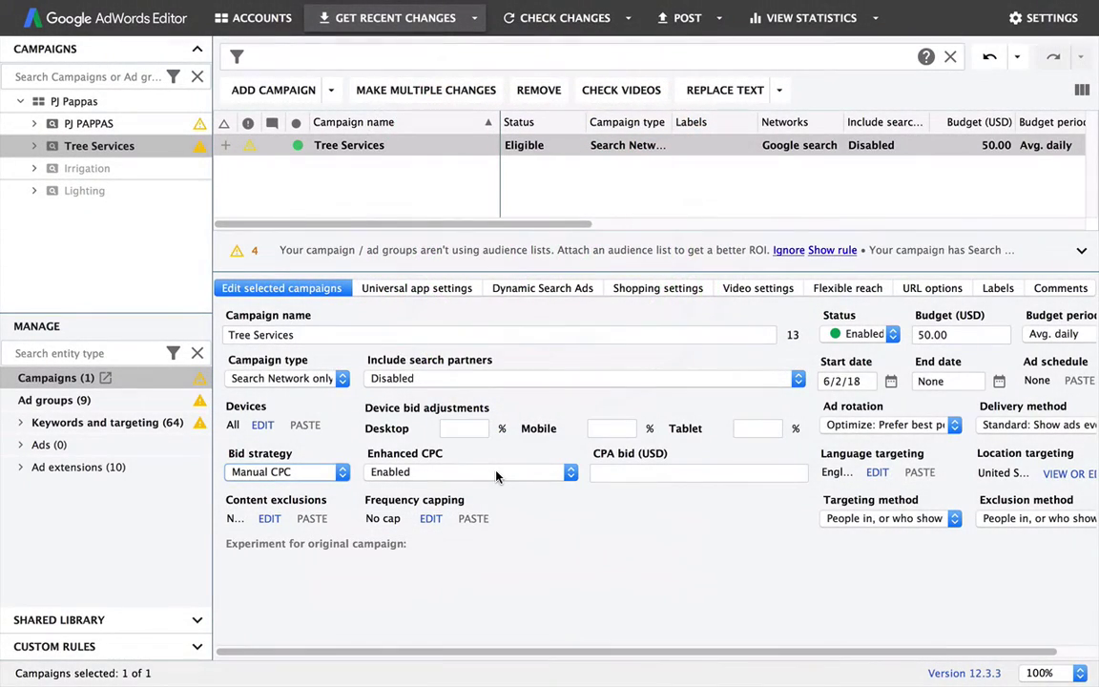
{"action": "left_click", "coordinate": [496, 474]}
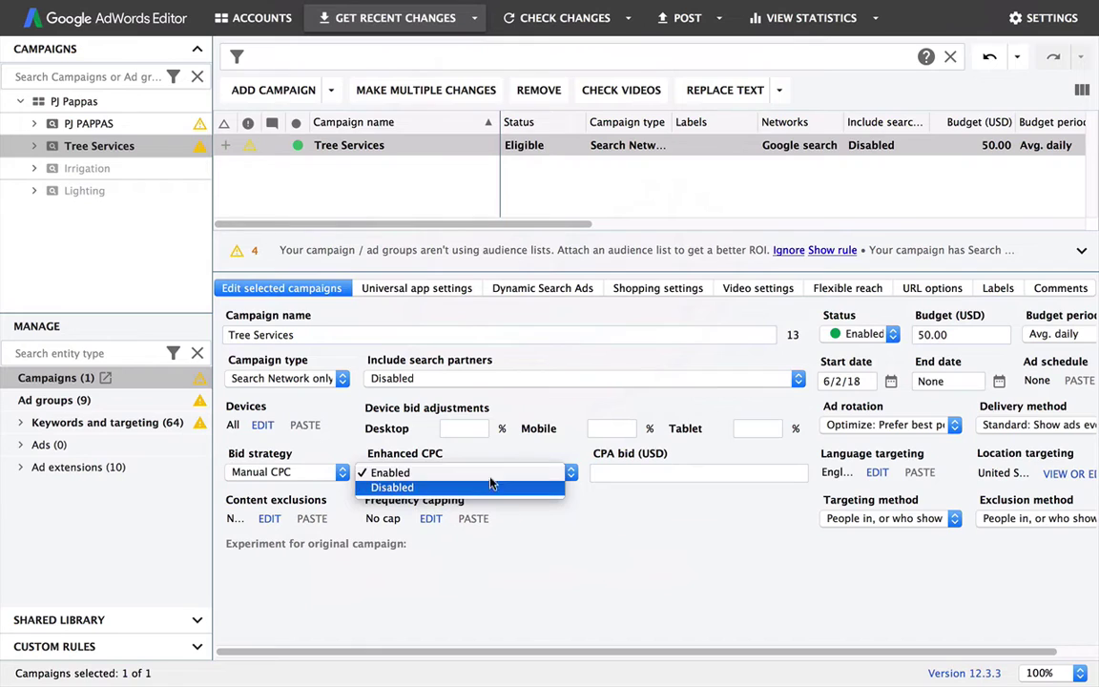
{"action": "left_click", "coordinate": [413, 489]}
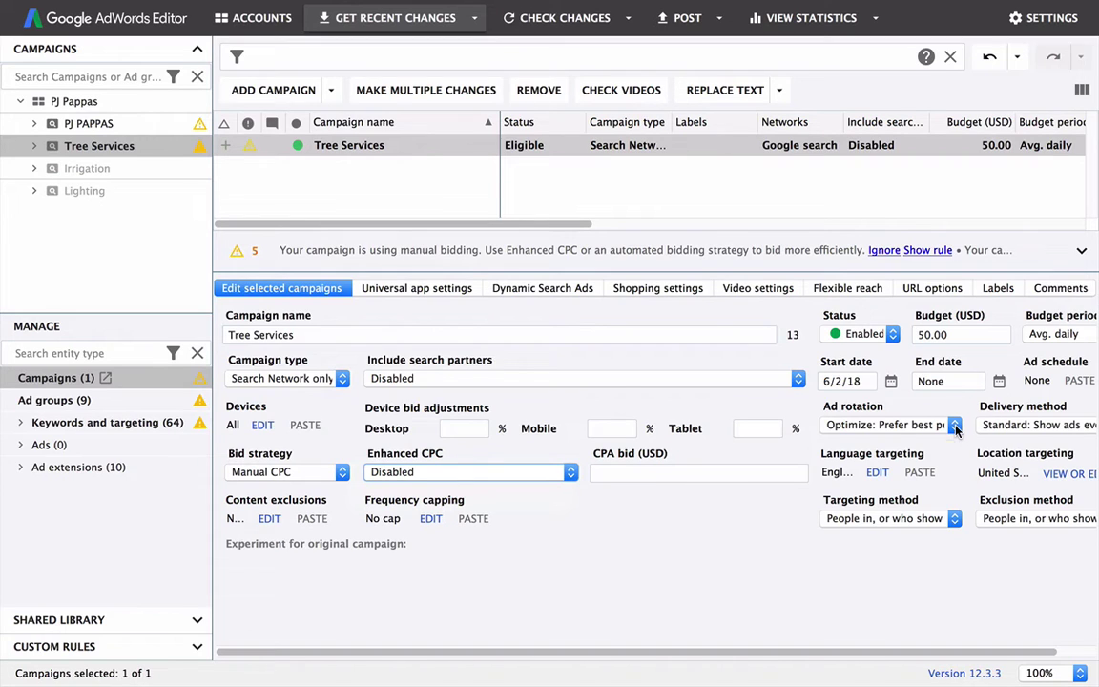
Step: Set Ad rotation to 'Do not optimize: Rotate ads indefinitely' and targeting to 'People in your targeted locations'
{"action": "left_click", "coordinate": [955, 427]}
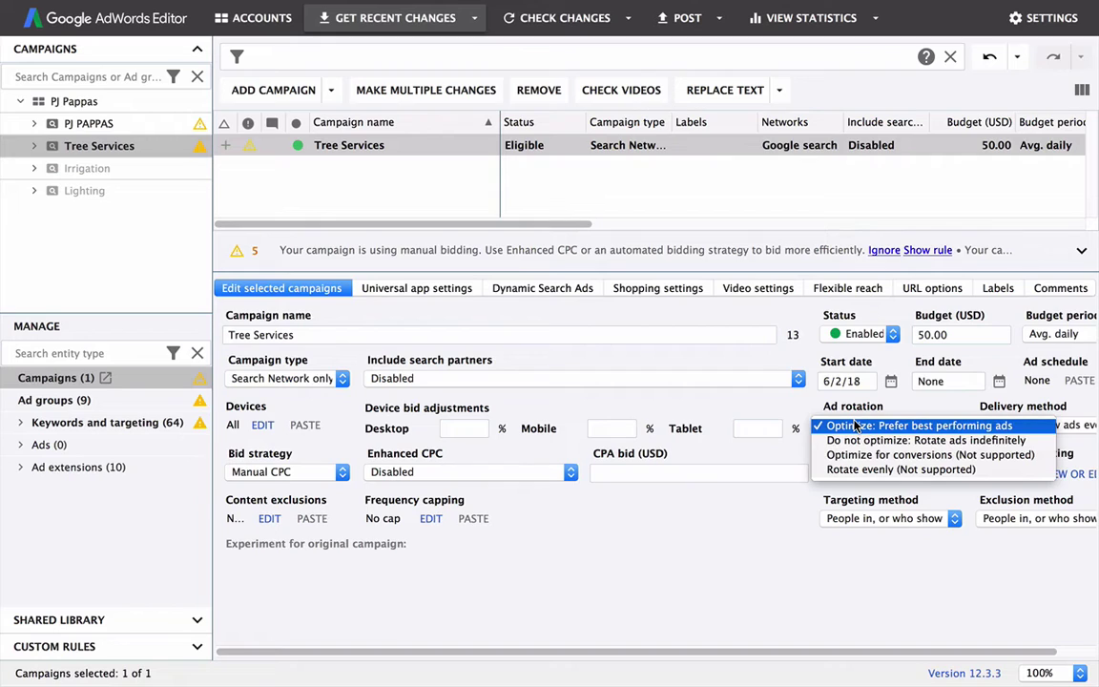
{"action": "left_click", "coordinate": [938, 442]}
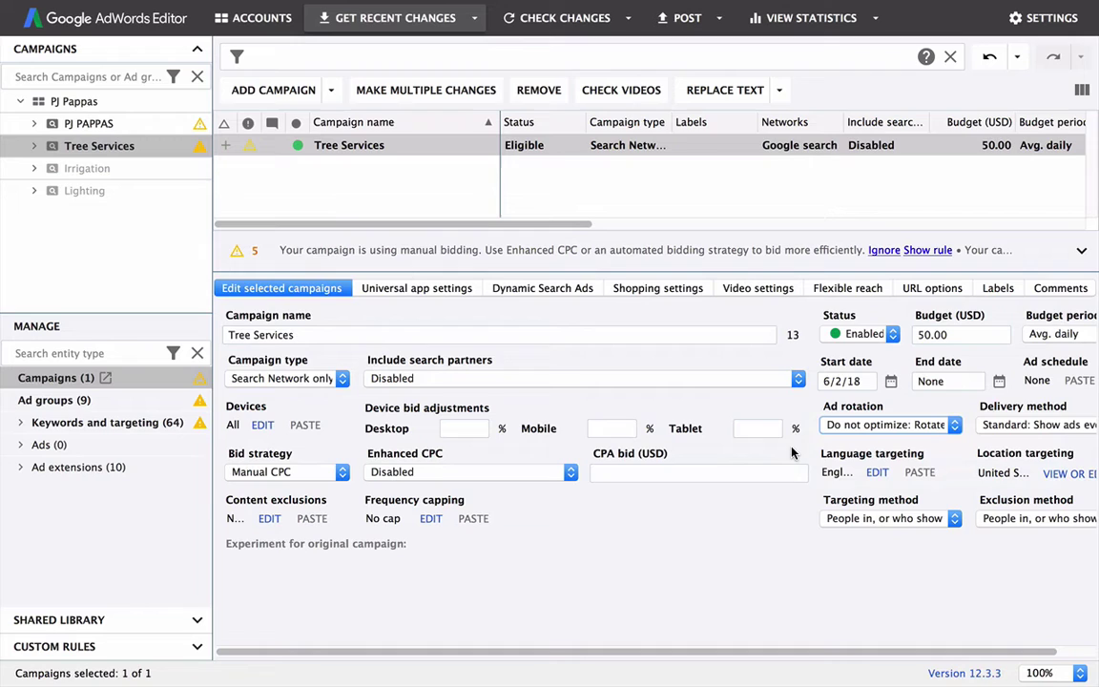
{"action": "left_click", "coordinate": [954, 520]}
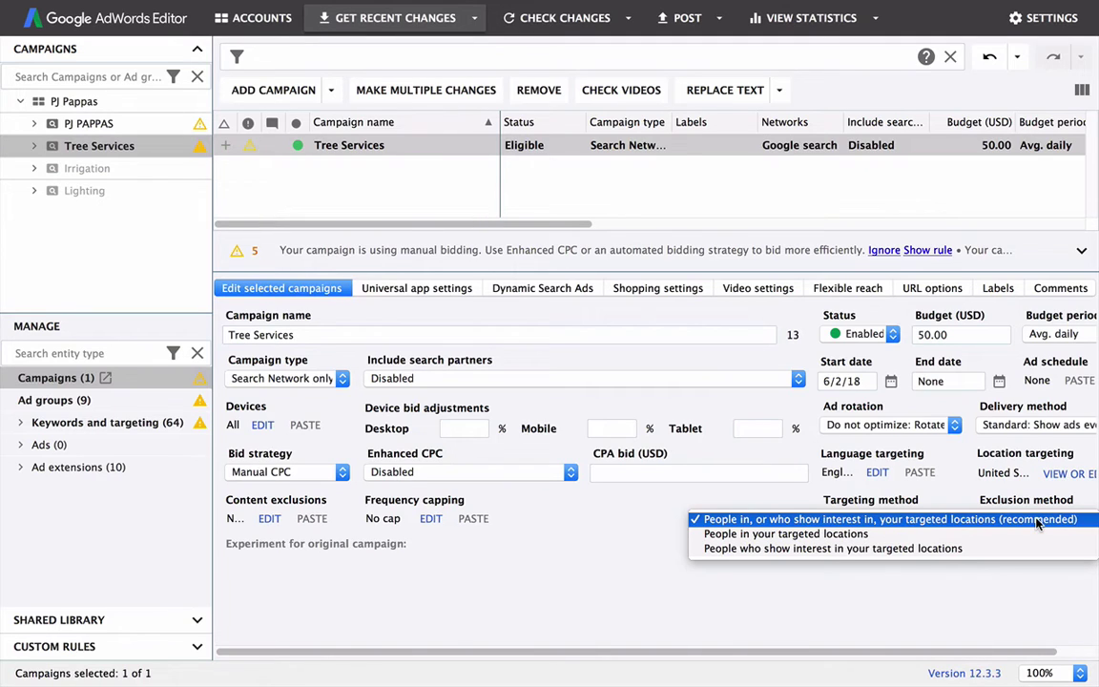
{"action": "left_click", "coordinate": [753, 536]}
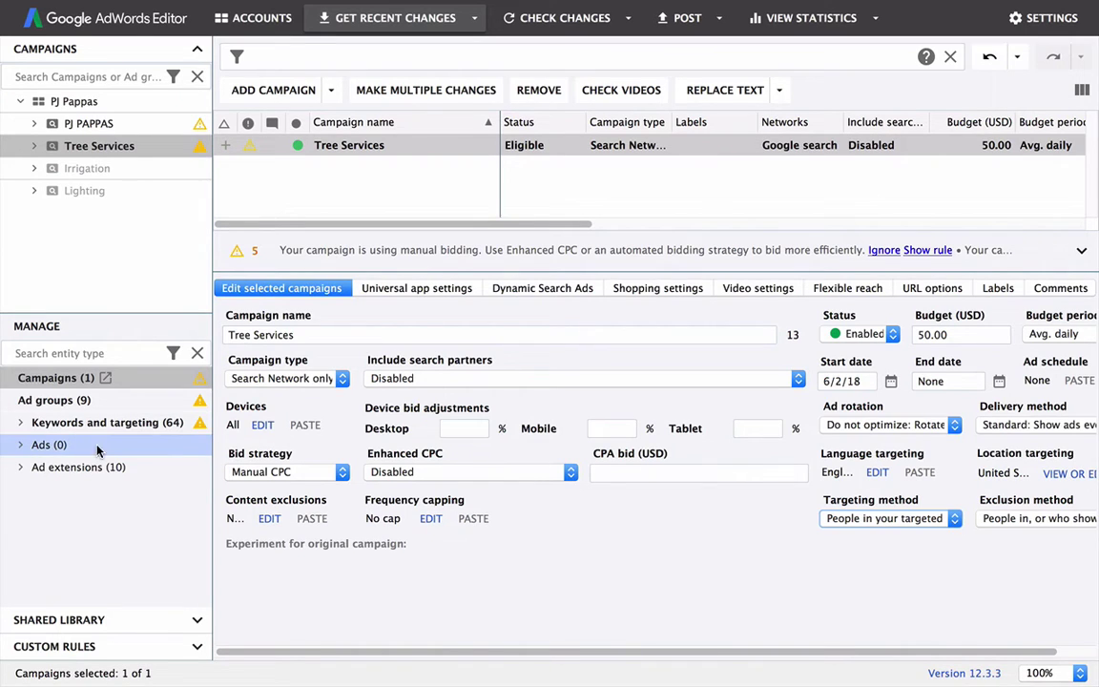
Step: Expand Ads in the Manage panel and show the campaign's empty Call-only ads list
{"action": "left_click", "coordinate": [22, 445]}
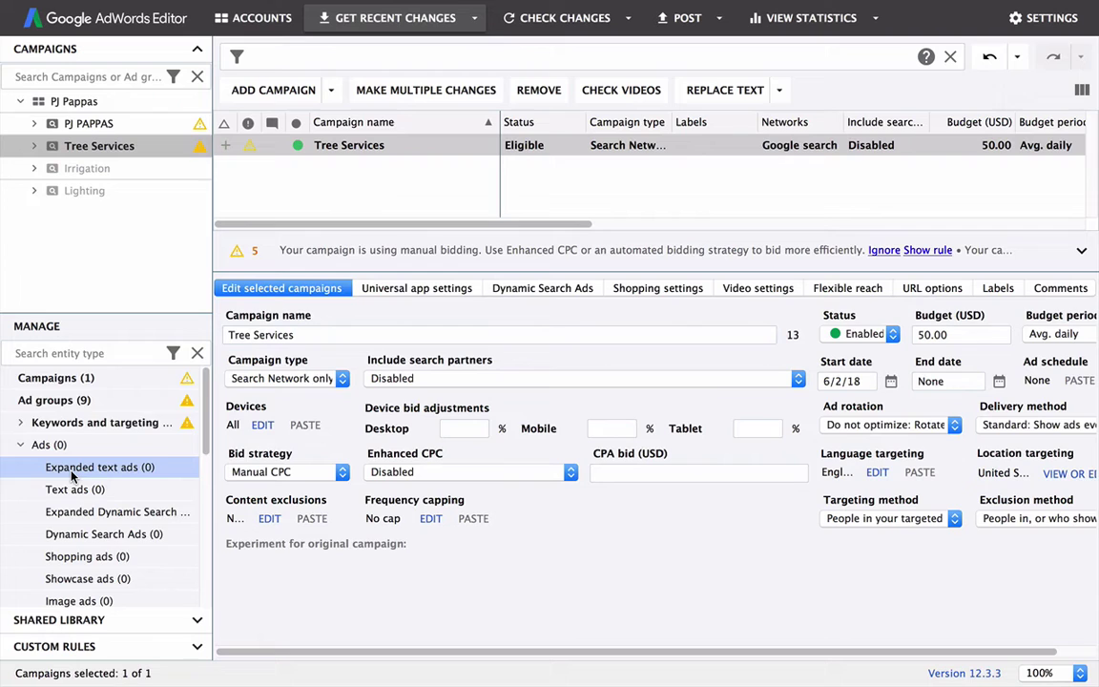
{"action": "scroll", "coordinate": [71, 472], "scroll_direction": "down", "scroll_amount": 3}
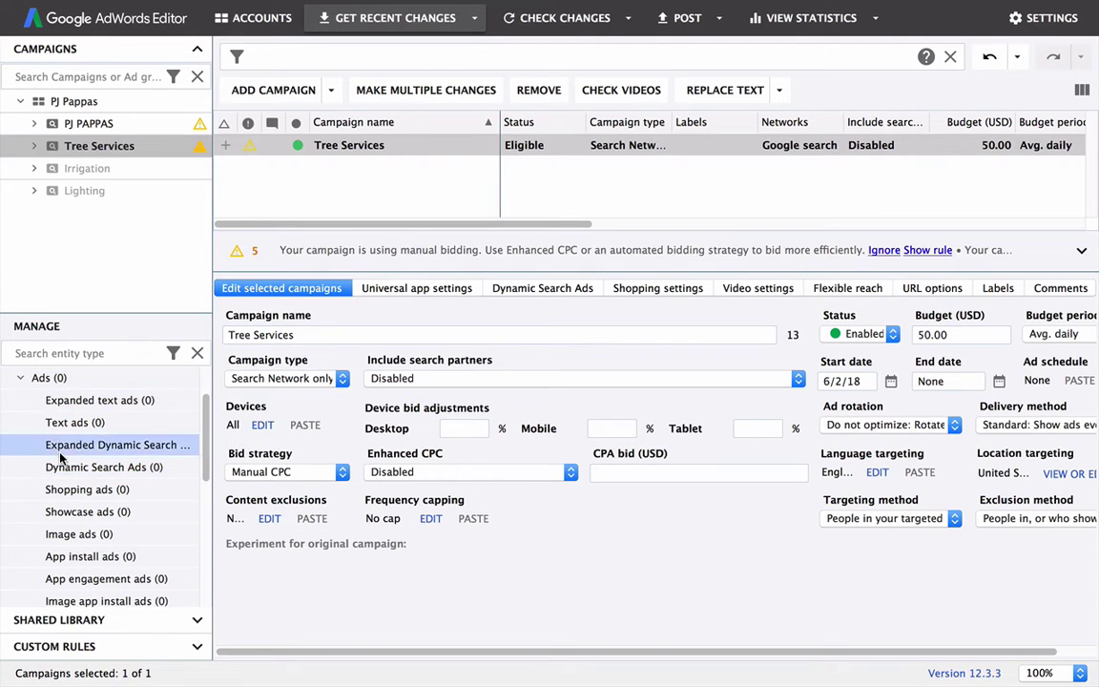
{"action": "scroll", "coordinate": [94, 508], "scroll_direction": "down", "scroll_amount": 6}
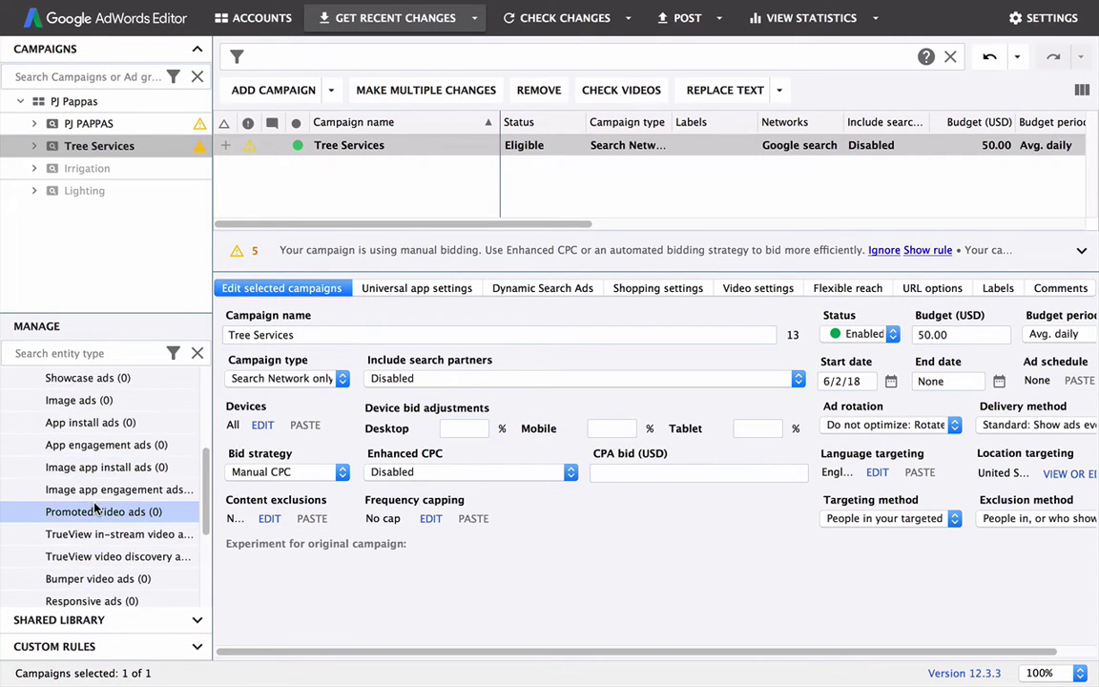
{"action": "scroll", "coordinate": [95, 511], "scroll_direction": "down", "scroll_amount": 8}
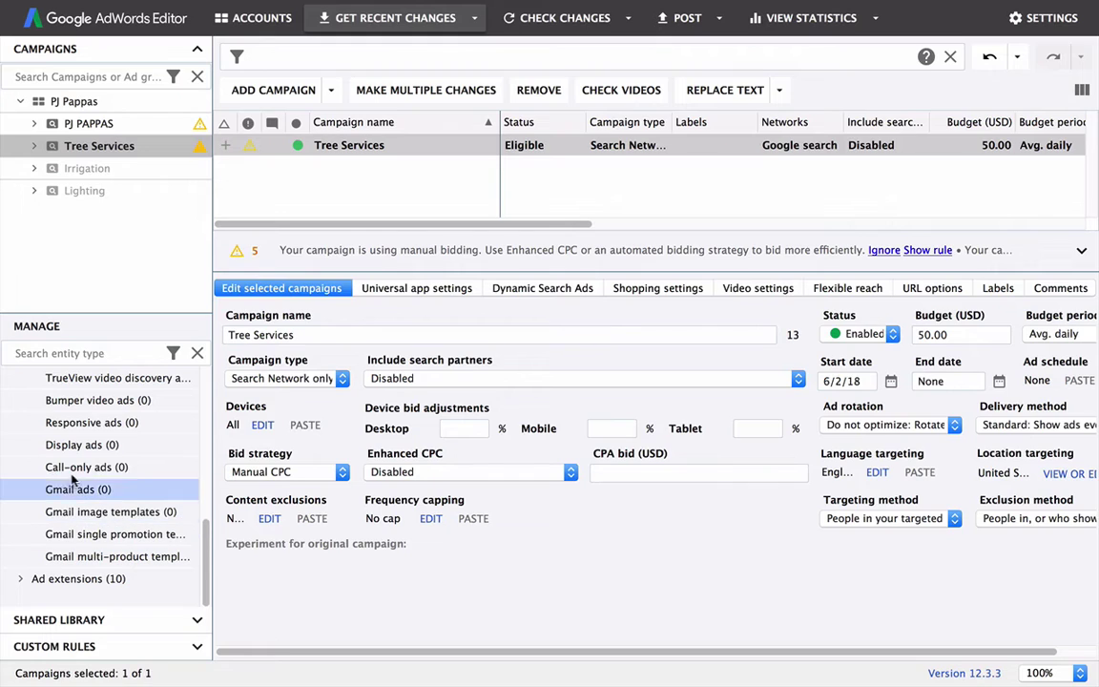
{"action": "left_click", "coordinate": [63, 469]}
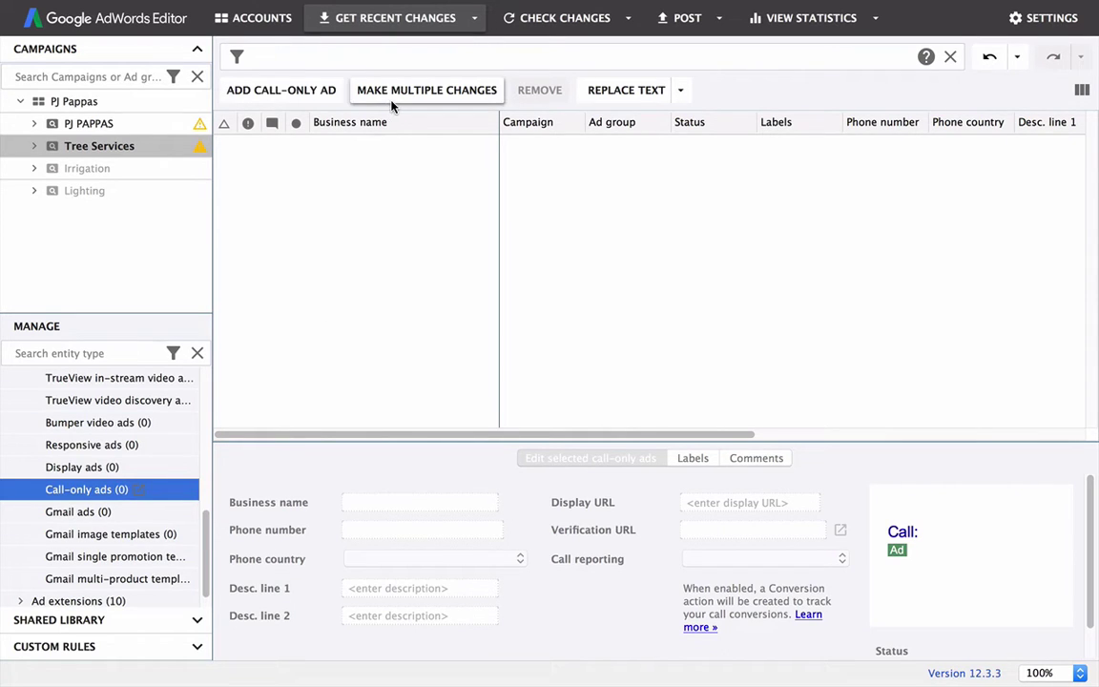
Step: Add a new call-only ad placed in the aborist ad group
{"action": "left_click", "coordinate": [268, 97]}
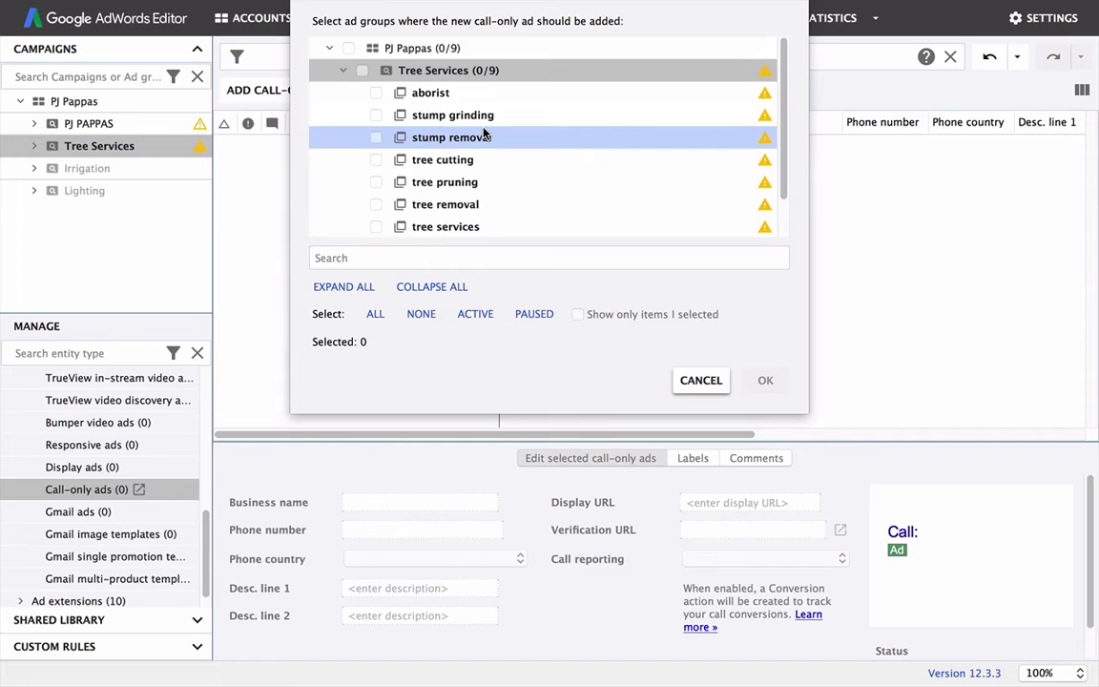
{"action": "scroll", "coordinate": [534, 186], "scroll_direction": "down", "scroll_amount": 2}
{"action": "scroll", "coordinate": [481, 176], "scroll_direction": "up", "scroll_amount": 2}
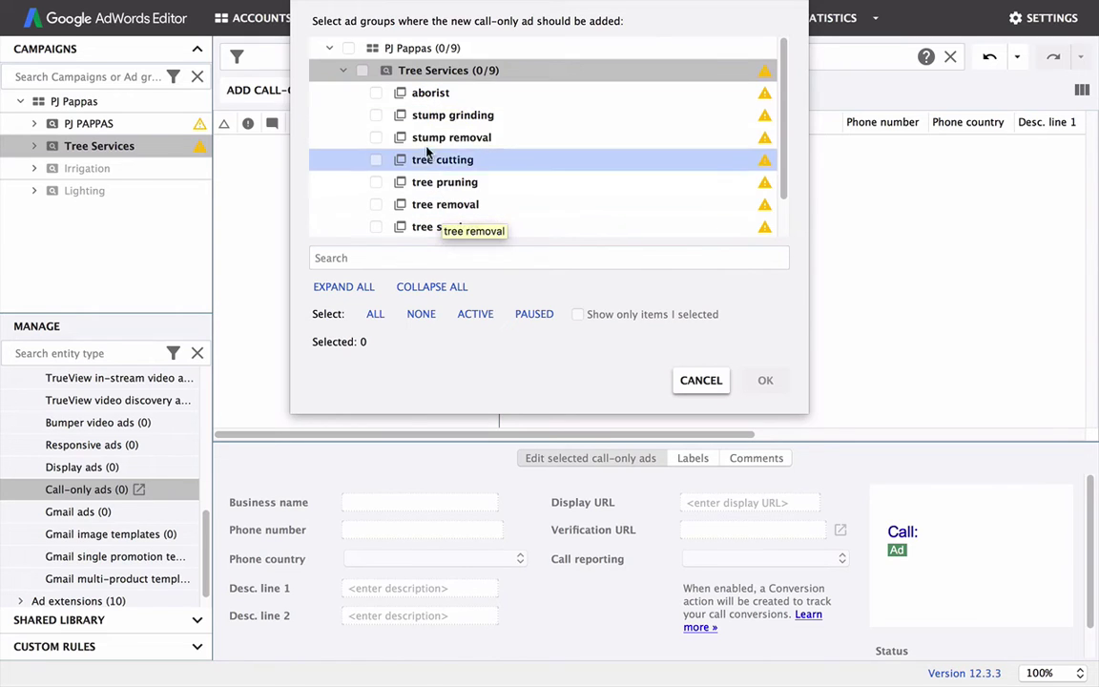
{"action": "scroll", "coordinate": [396, 96], "scroll_direction": "down", "scroll_amount": 3}
{"action": "scroll", "coordinate": [401, 107], "scroll_direction": "up", "scroll_amount": 3}
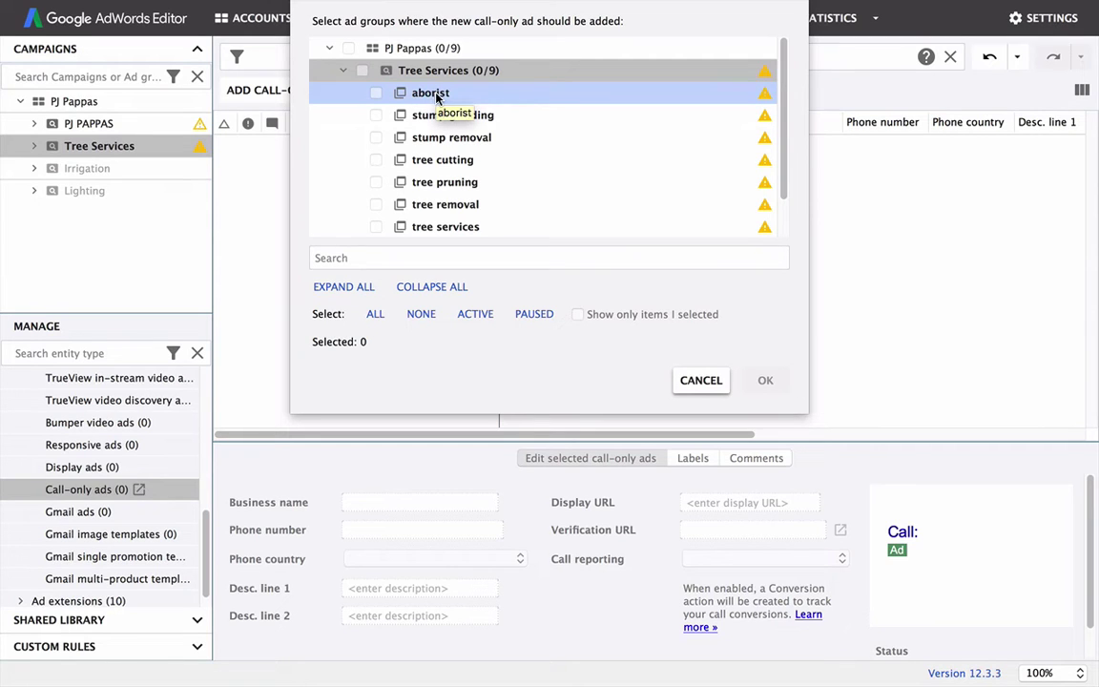
{"action": "left_click", "coordinate": [435, 96]}
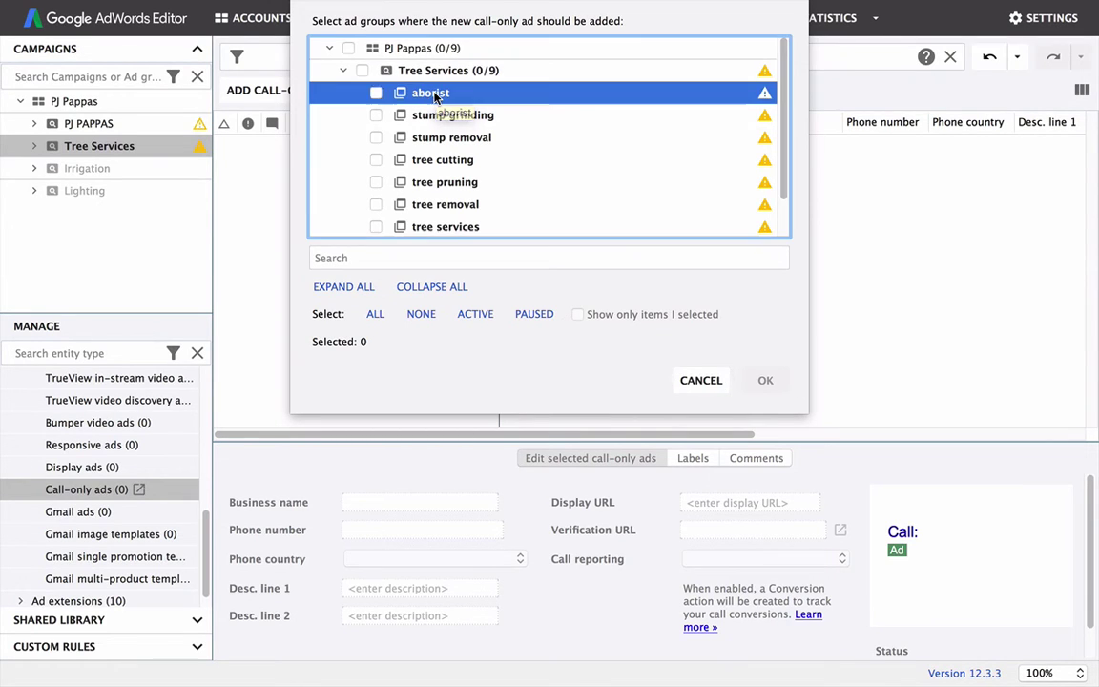
{"action": "left_click", "coordinate": [765, 381]}
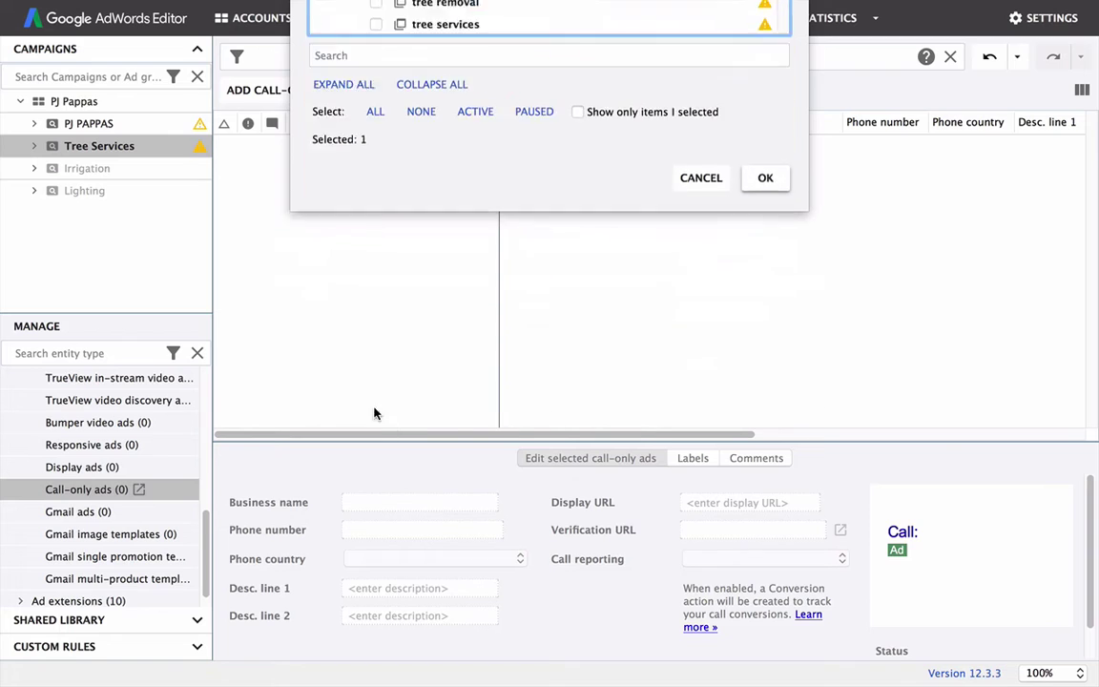
Step: Enter 'Business Name' as the call-only ad's business name
{"action": "left_click", "coordinate": [353, 501]}
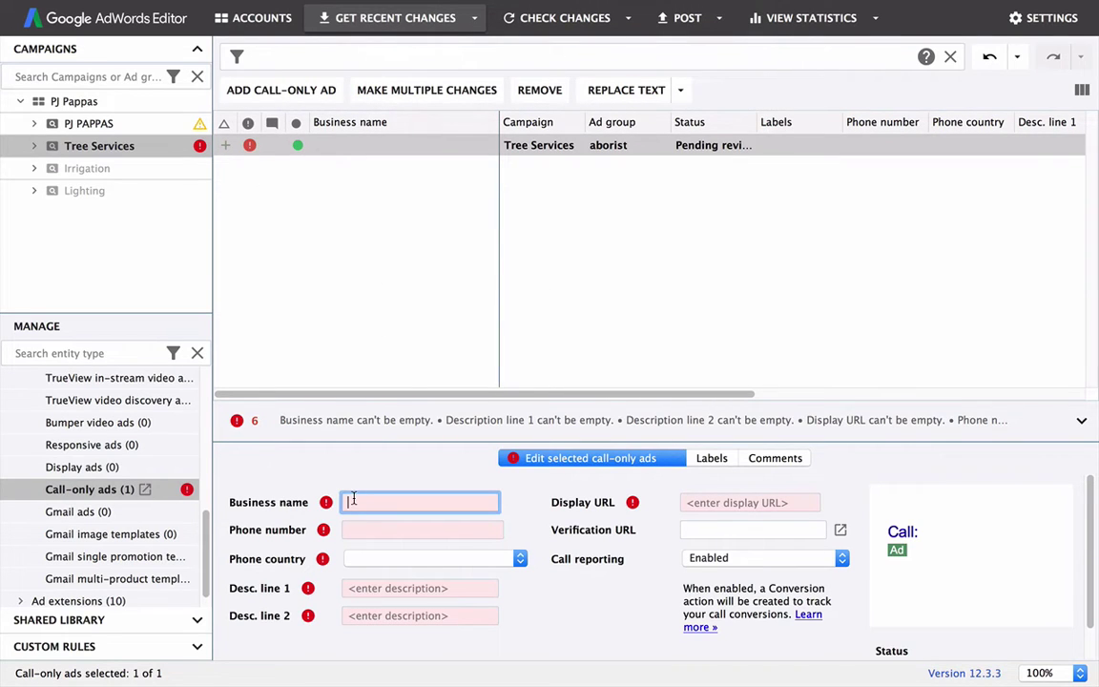
{"action": "scroll", "coordinate": [194, 446], "scroll_direction": "down", "scroll_amount": 1}
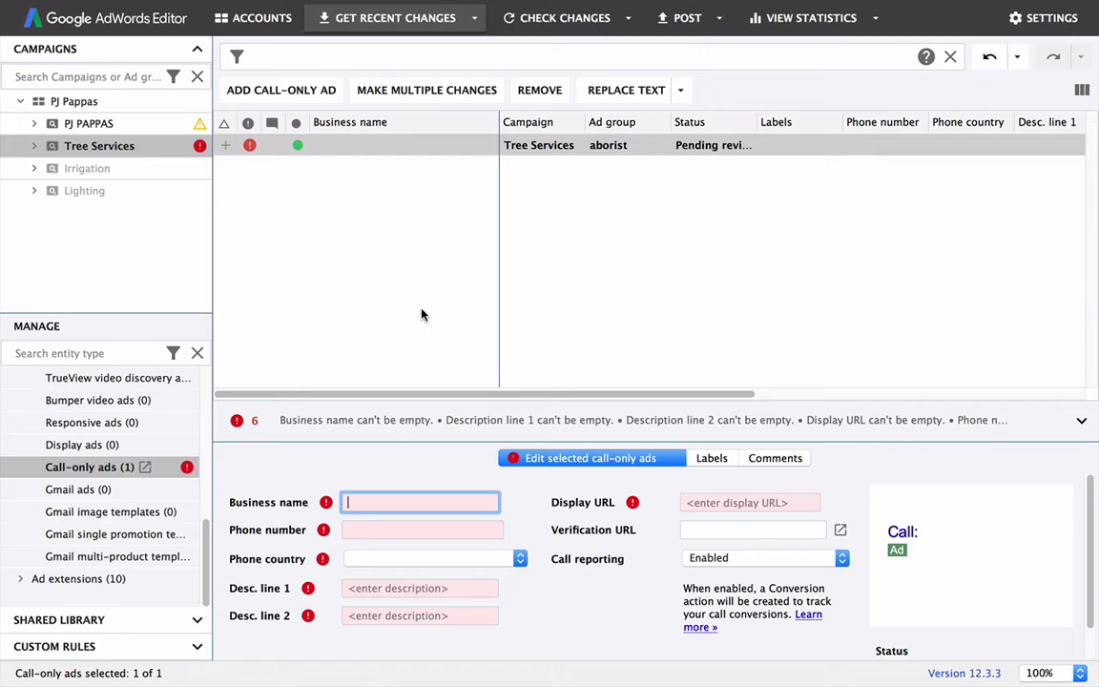
{"action": "scroll", "coordinate": [351, 493], "scroll_direction": "down", "scroll_amount": 1}
{"action": "scroll", "coordinate": [353, 489], "scroll_direction": "up", "scroll_amount": 1}
{"action": "type", "text": "Business "}
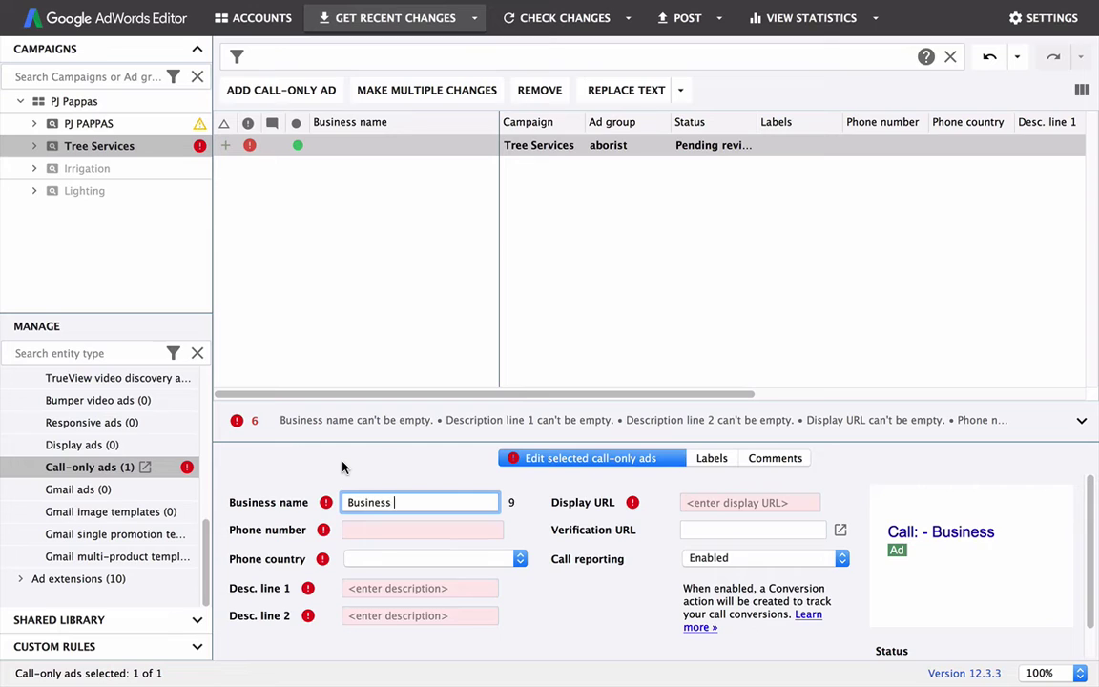
{"action": "type", "text": "Name"}
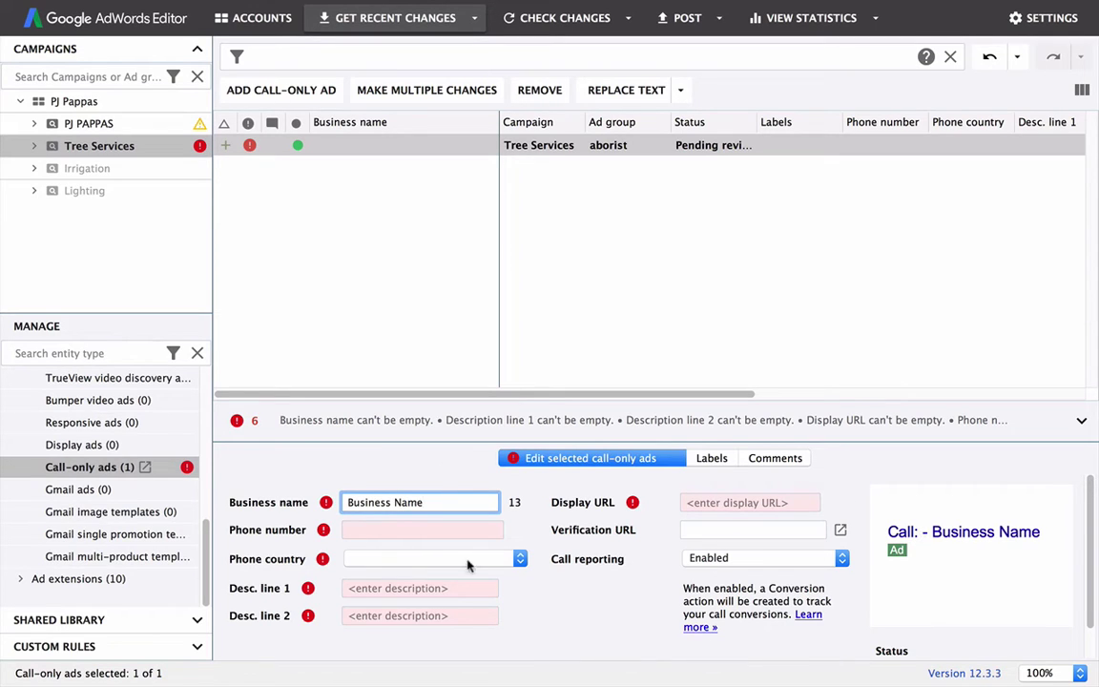
Step: Set both the display URL and the verification URL to obsurdity.com
{"action": "left_click", "coordinate": [740, 505]}
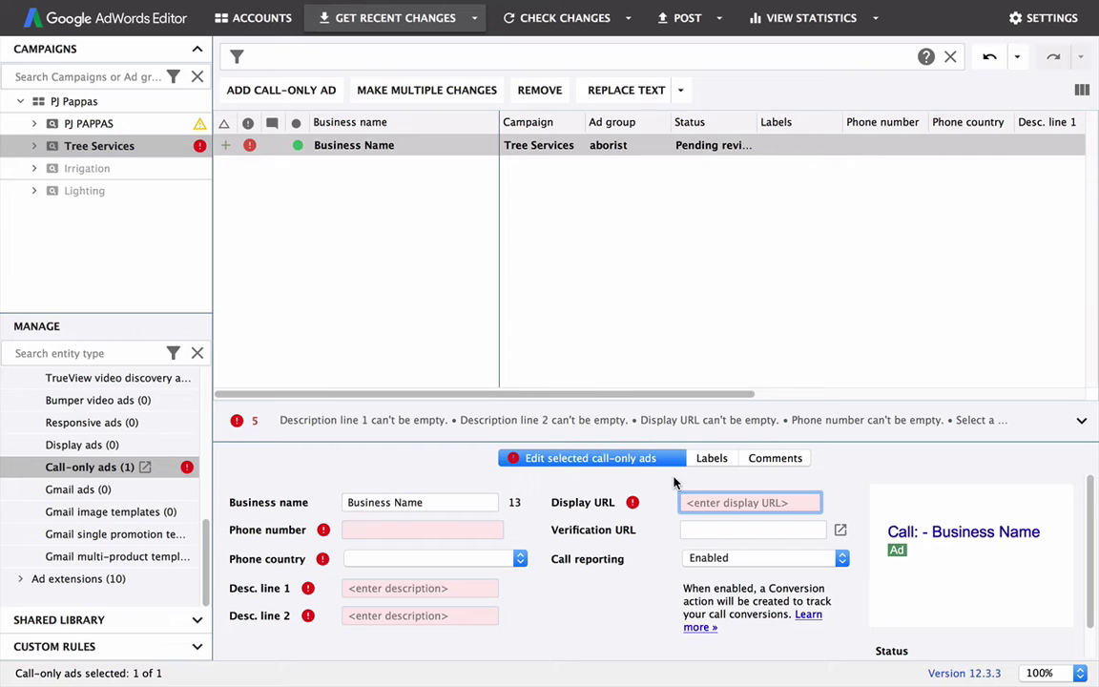
{"action": "type", "text": "obsurdity.c"}
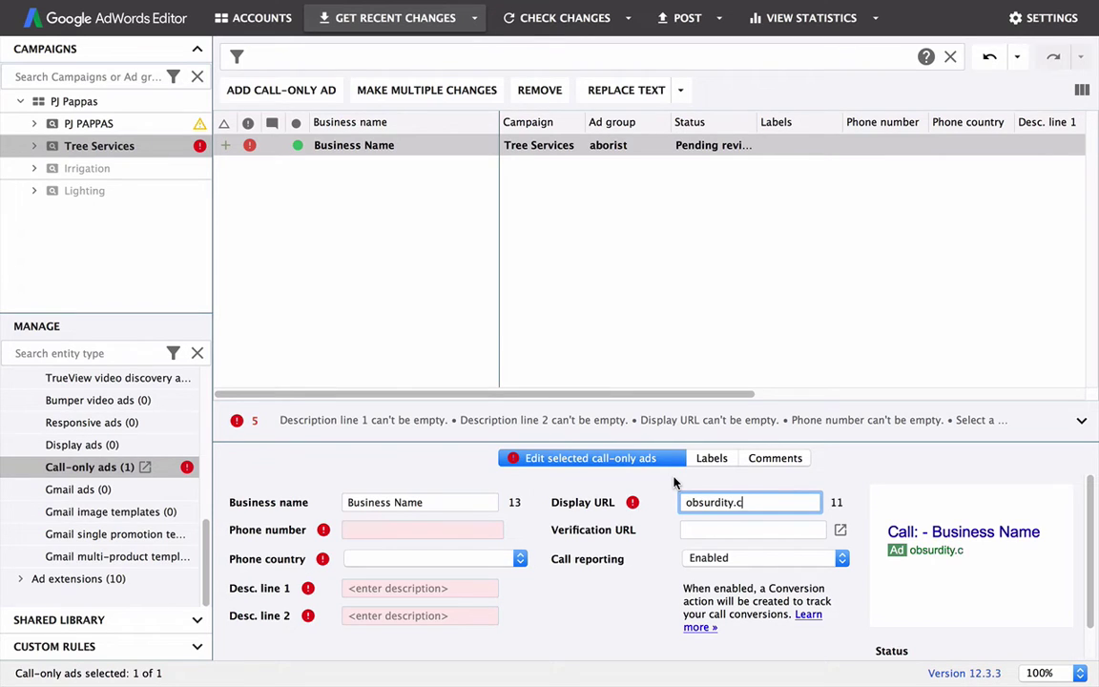
{"action": "type", "text": "om"}
{"action": "double_click", "coordinate": [696, 501]}
{"action": "left_click_drag", "start_coordinate": [686, 502], "coordinate": [711, 502]}
{"action": "left_click", "coordinate": [701, 528]}
{"action": "type", "text": "obsurdity.com"}
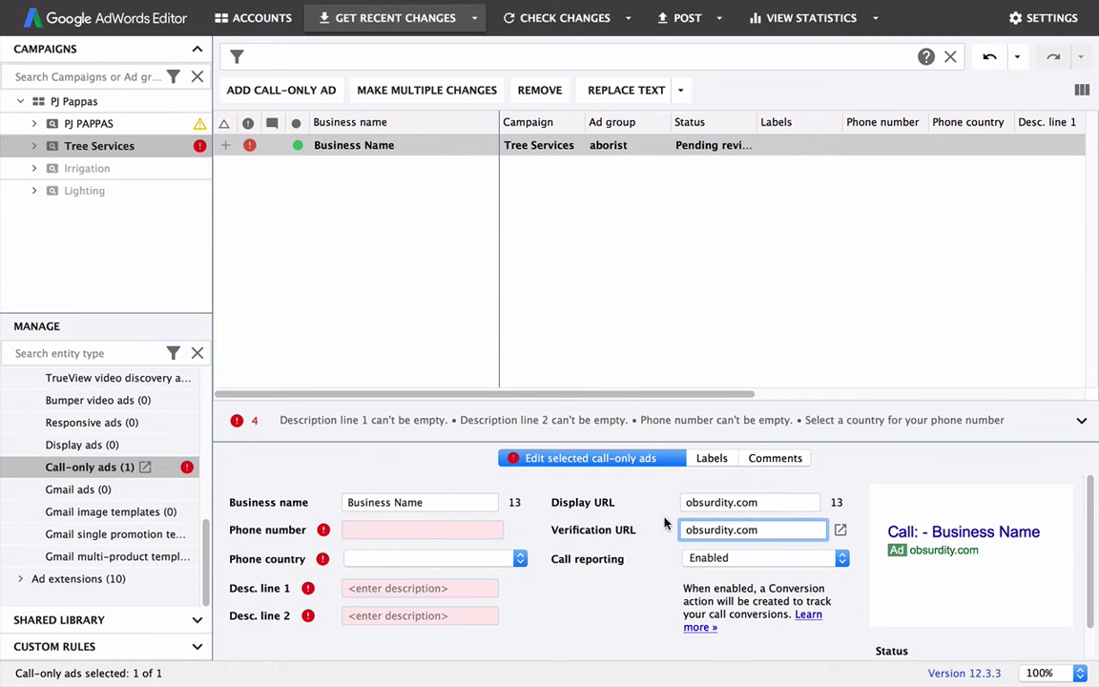
{"action": "scroll", "coordinate": [668, 552], "scroll_direction": "down", "scroll_amount": 2}
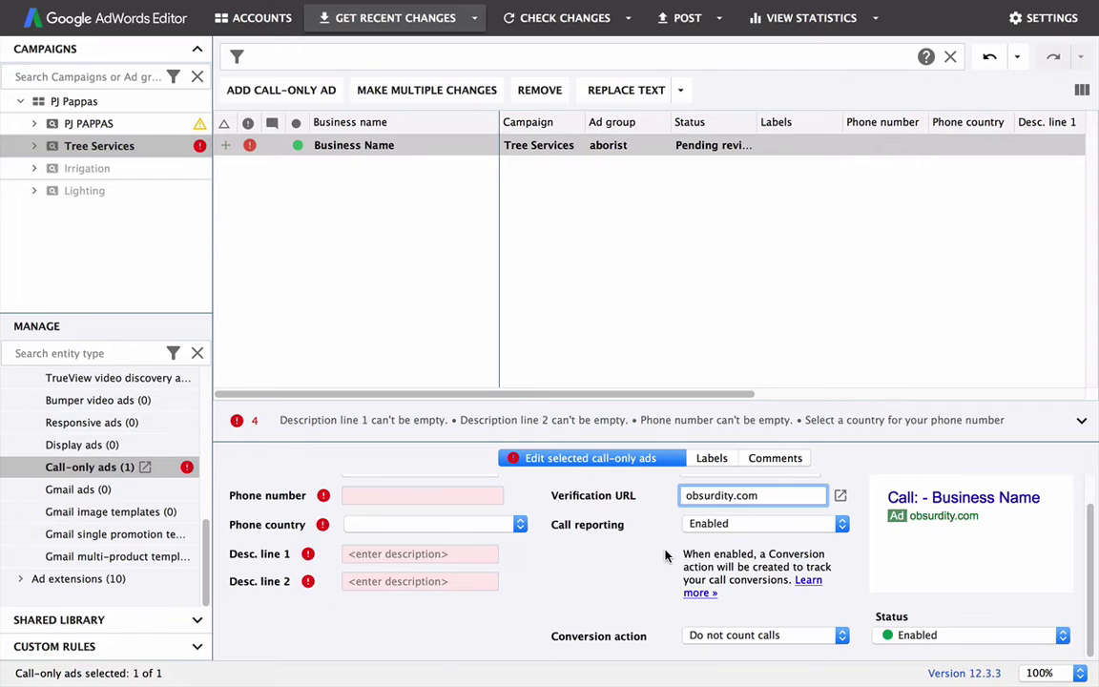
{"action": "scroll", "coordinate": [429, 534], "scroll_direction": "up", "scroll_amount": 2}
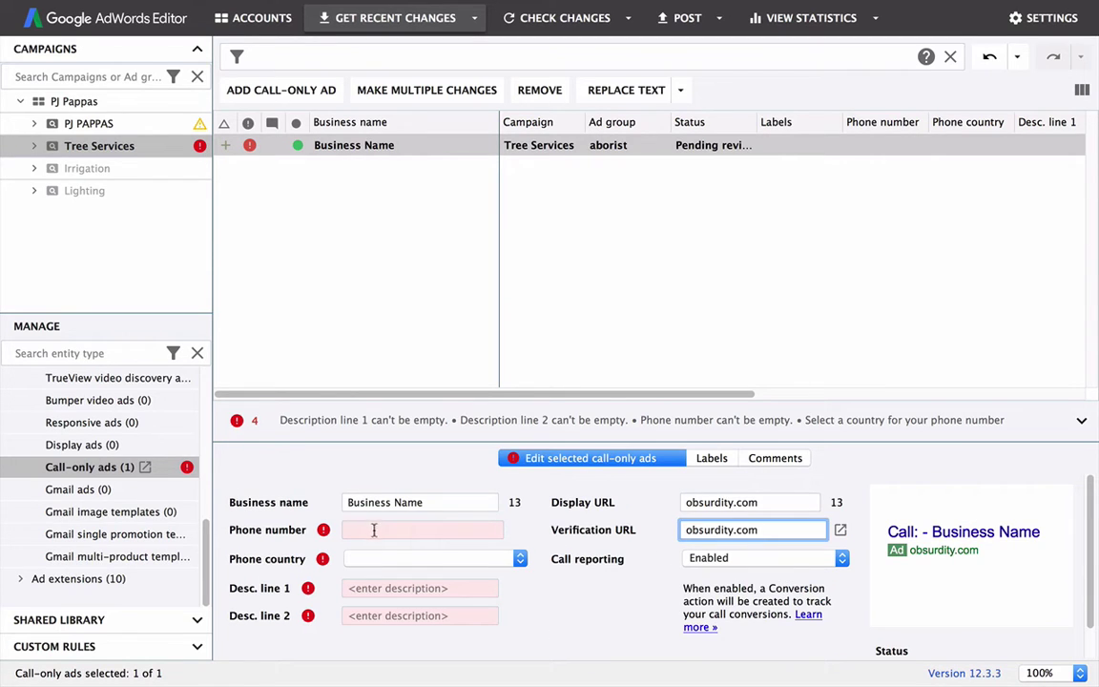
Step: Enter the business phone number and set the phone country to United States
{"action": "left_click", "coordinate": [373, 530]}
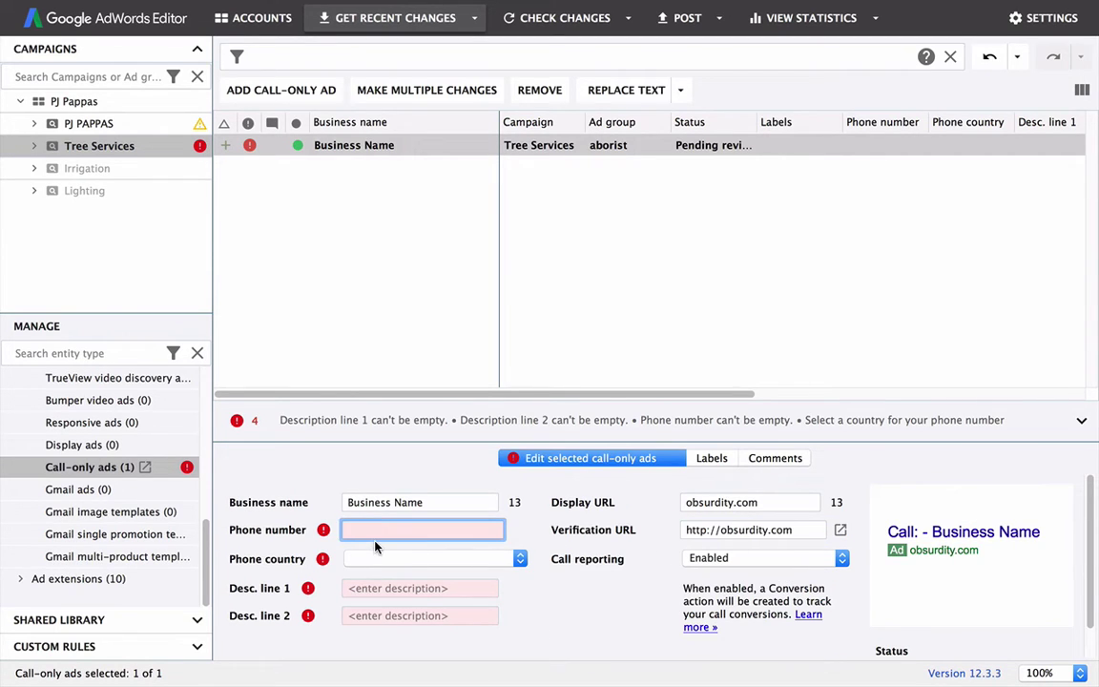
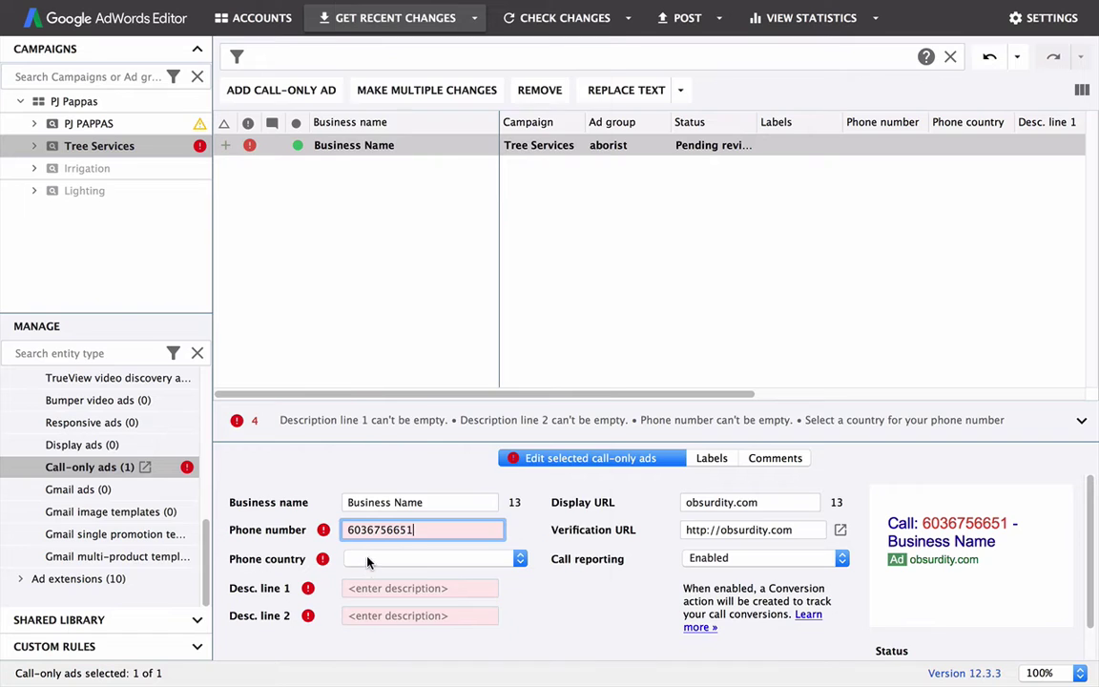
{"action": "left_click", "coordinate": [368, 559]}
{"action": "type", "text": "united"}
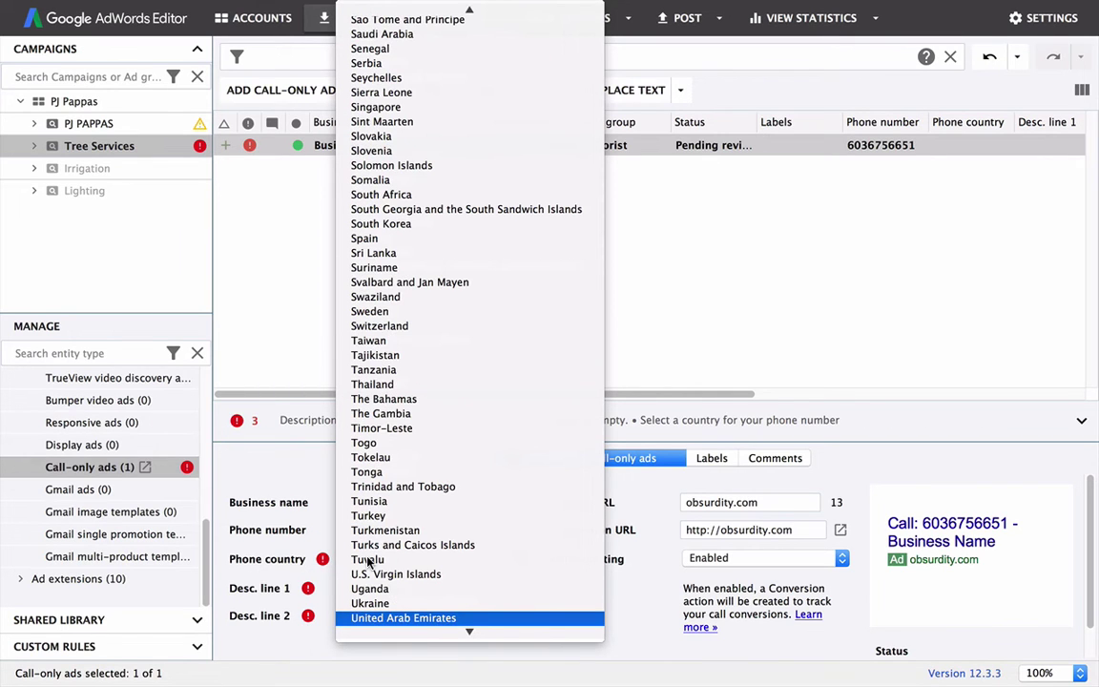
{"action": "key", "text": "Down"}
{"action": "key", "text": "Down"}
{"action": "key", "text": "Return"}
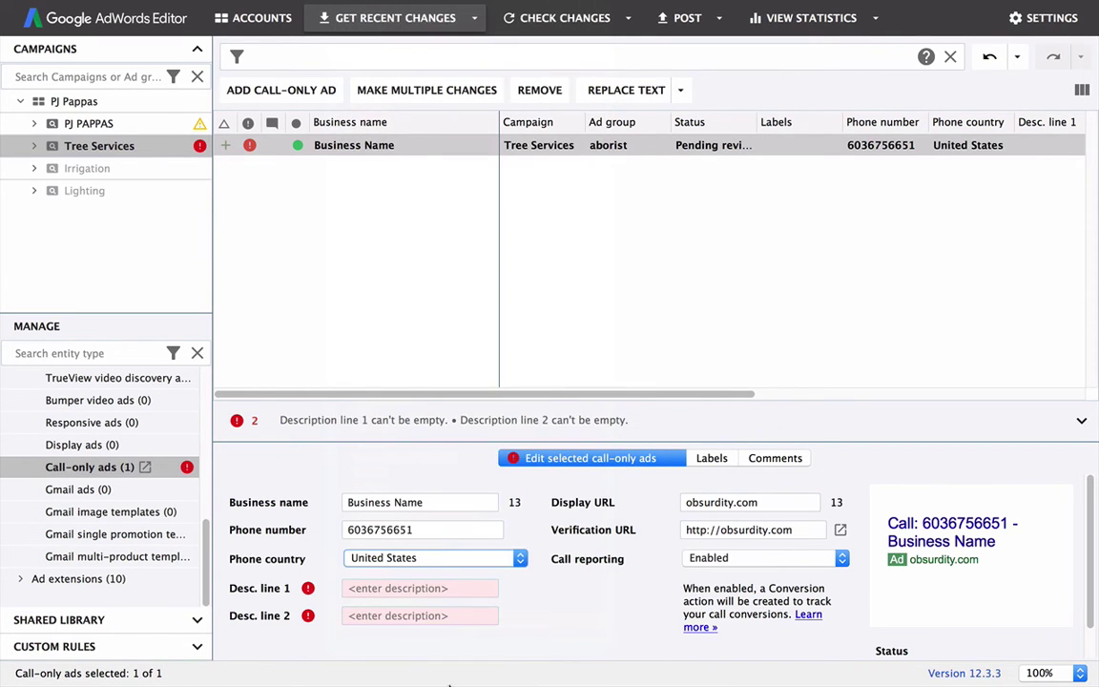
{"action": "left_click", "coordinate": [385, 588]}
{"action": "scroll", "coordinate": [324, 549], "scroll_direction": "down", "scroll_amount": 1}
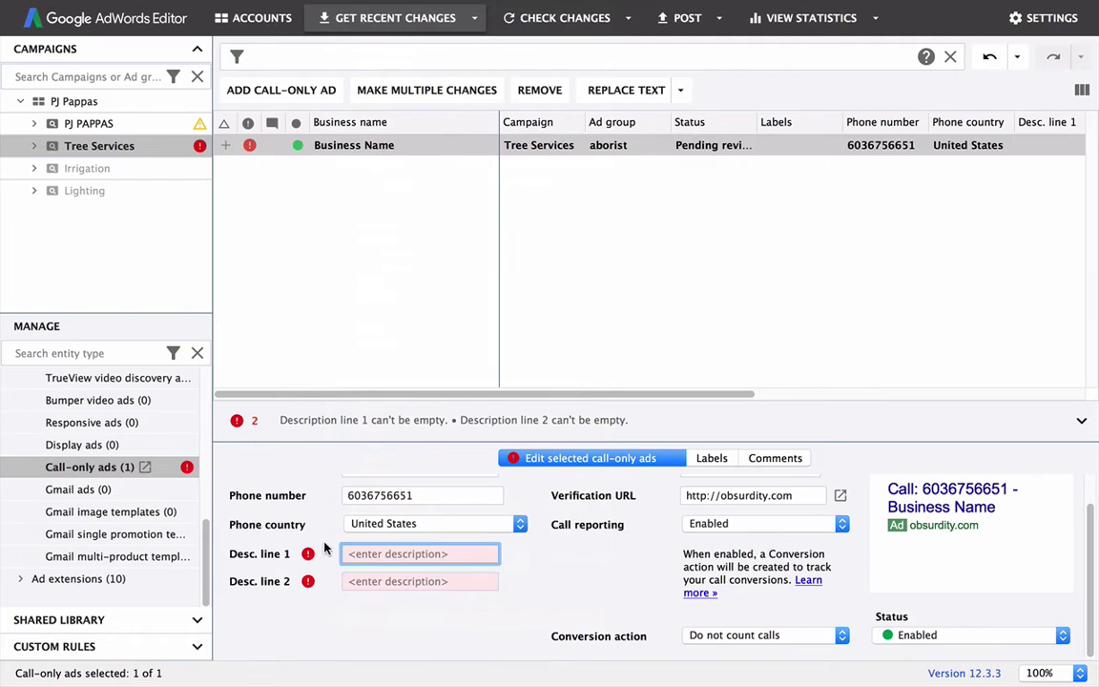
{"action": "scroll", "coordinate": [324, 560], "scroll_direction": "up", "scroll_amount": 1}
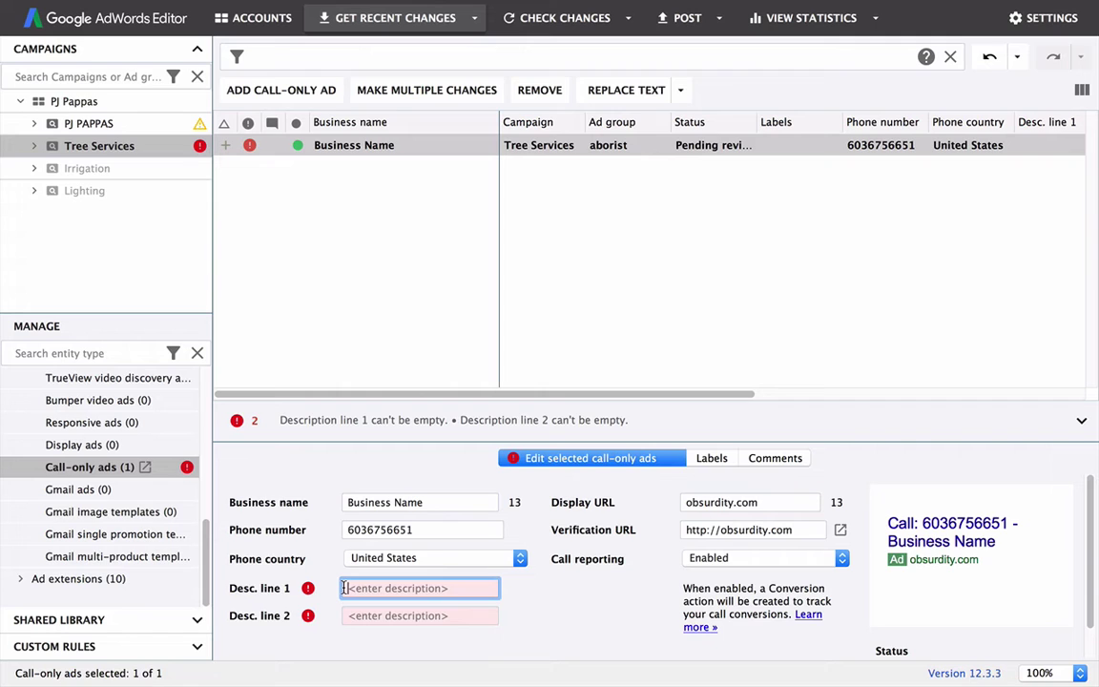
{"action": "type", "text": "uabuibasdbasbdliuabsdliuubasiludbliausubdi"}
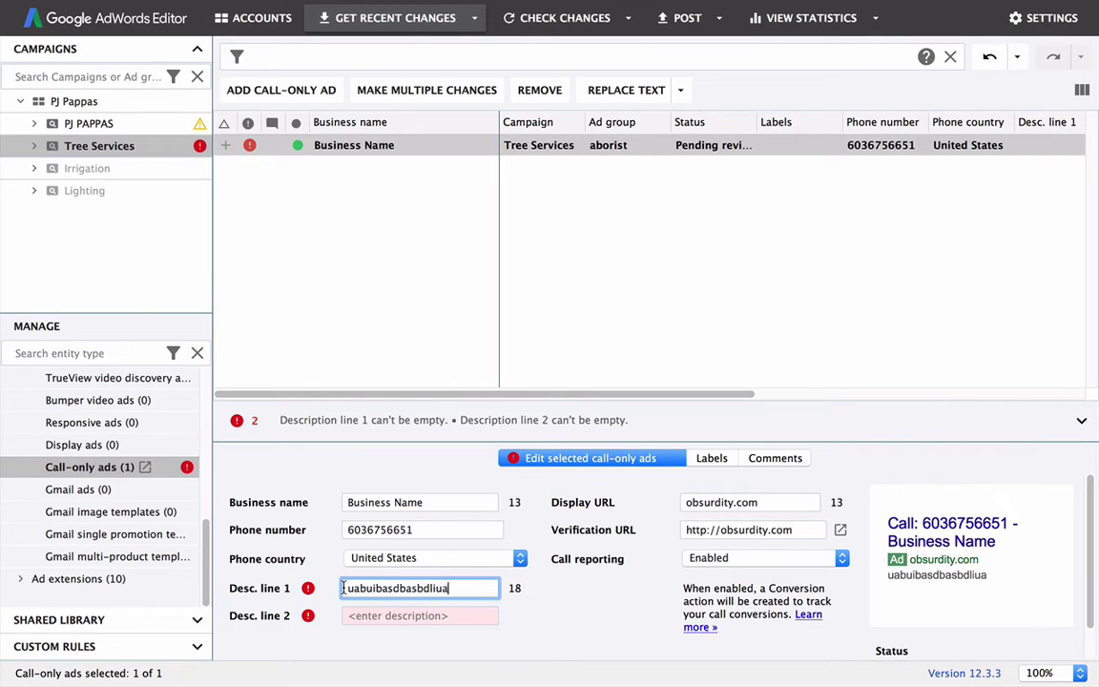
{"action": "key", "text": "BackSpace"}
{"action": "key", "text": "BackSpace"}
{"action": "key", "text": "BackSpace"}
{"action": "key", "text": "BackSpace"}
{"action": "key", "text": "BackSpace"}
{"action": "key", "text": "BackSpace"}
{"action": "key", "text": "BackSpace"}
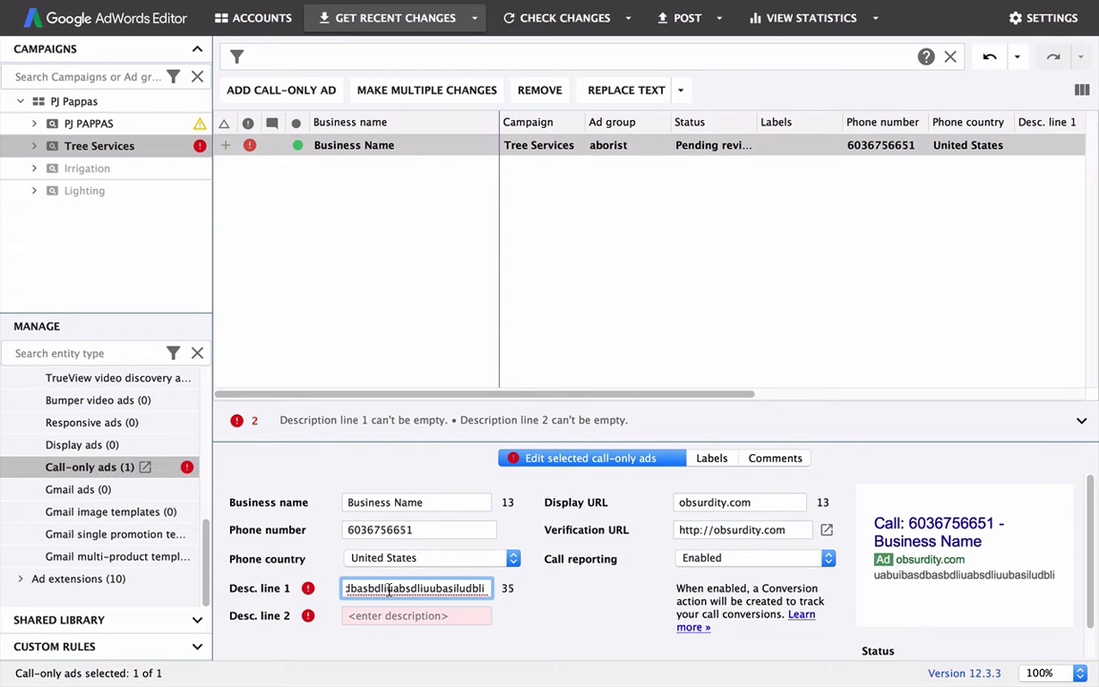
{"action": "double_click", "coordinate": [389, 591]}
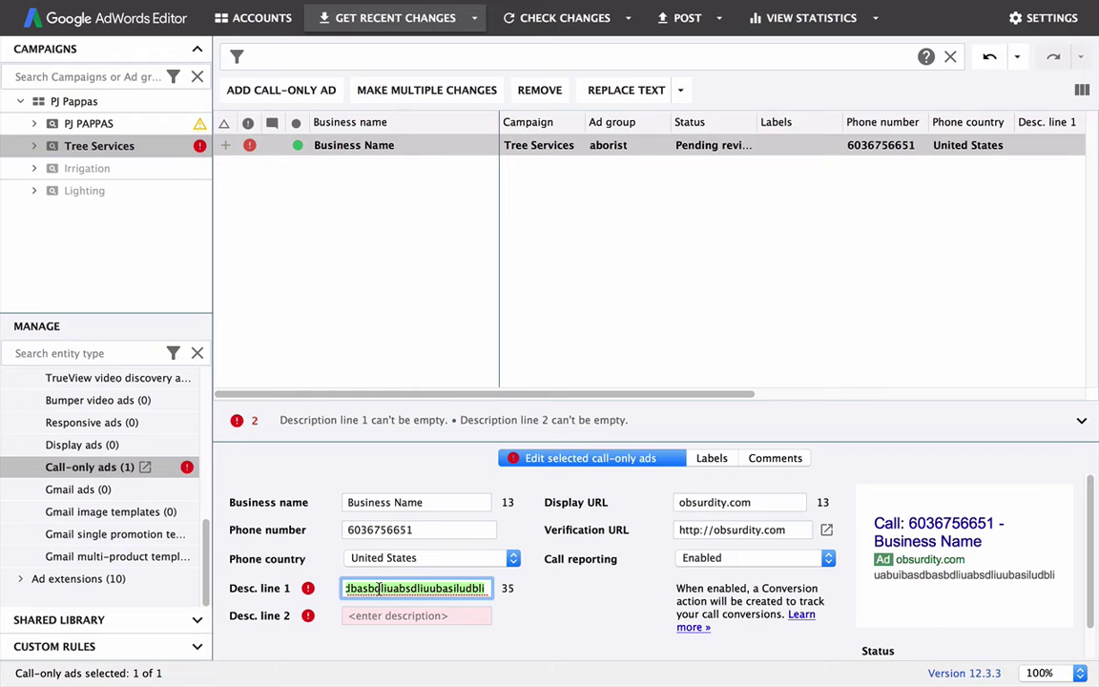
{"action": "key", "text": "BackSpace"}
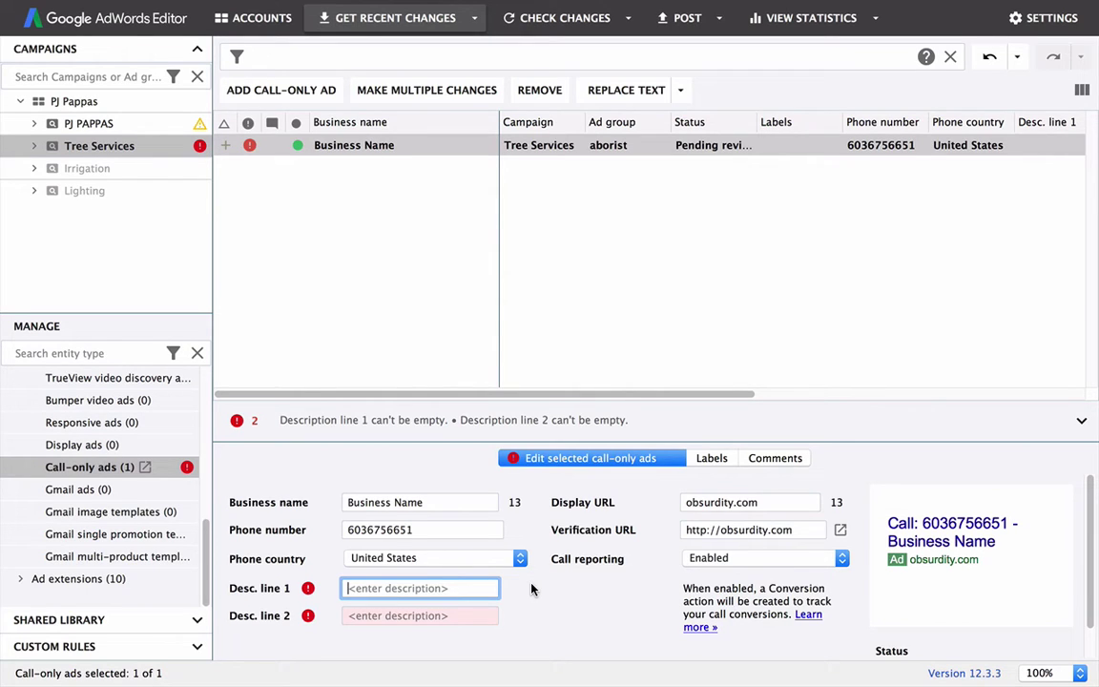
Step: Make description line 1 read '#1 Rated Aborist Near You', leaving line 2 empty
{"action": "type", "text": "Aborist"}
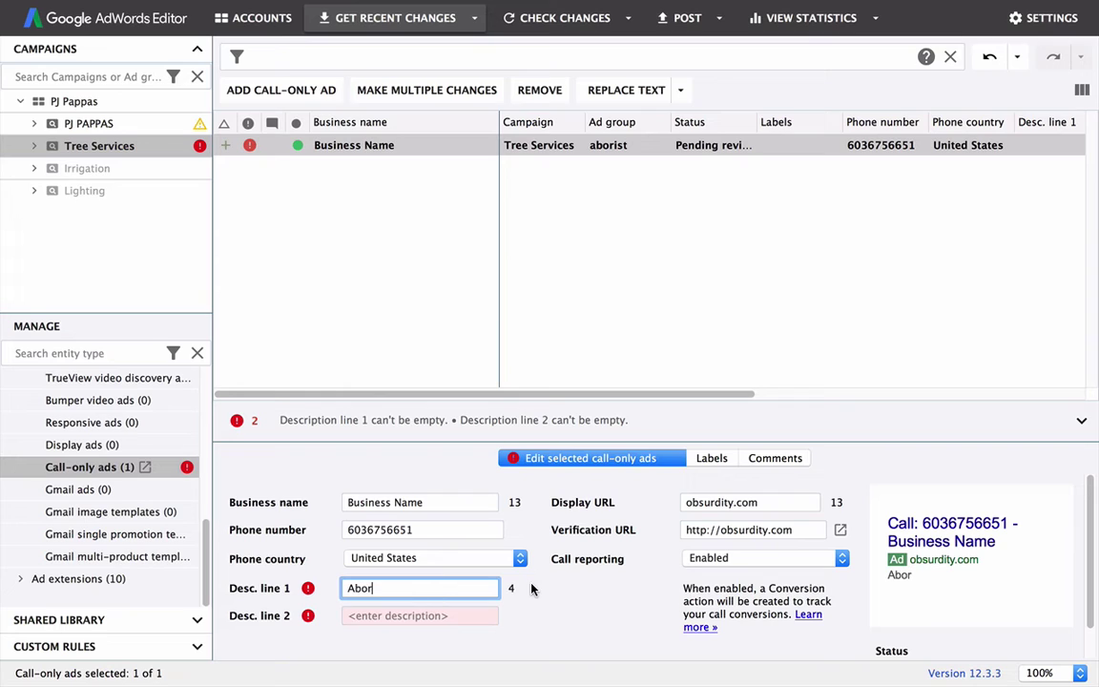
{"action": "key", "text": "BackSpace"}
{"action": "key", "text": "BackSpace"}
{"action": "key", "text": "BackSpace"}
{"action": "key", "text": "BackSpace"}
{"action": "key", "text": "BackSpace"}
{"action": "key", "text": "BackSpace"}
{"action": "key", "text": "BackSpace"}
{"action": "key", "text": "BackSpace"}
{"action": "type", "text": "#1 Rated Aborist"}
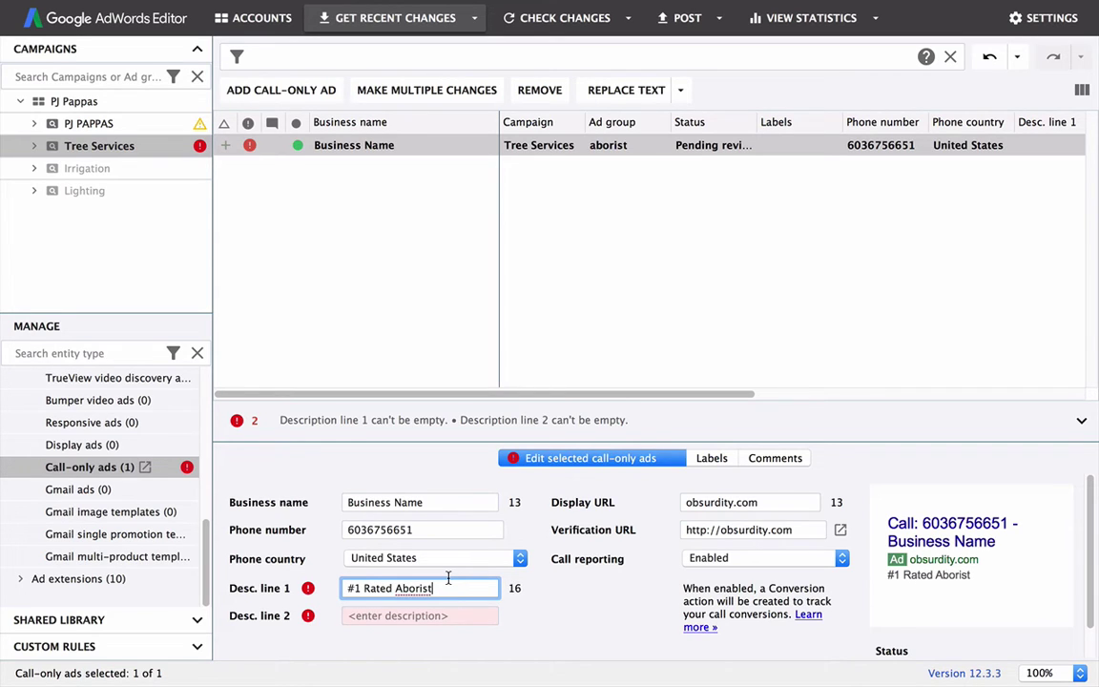
{"action": "type", "text": " Near You"}
{"action": "left_click", "coordinate": [415, 611]}
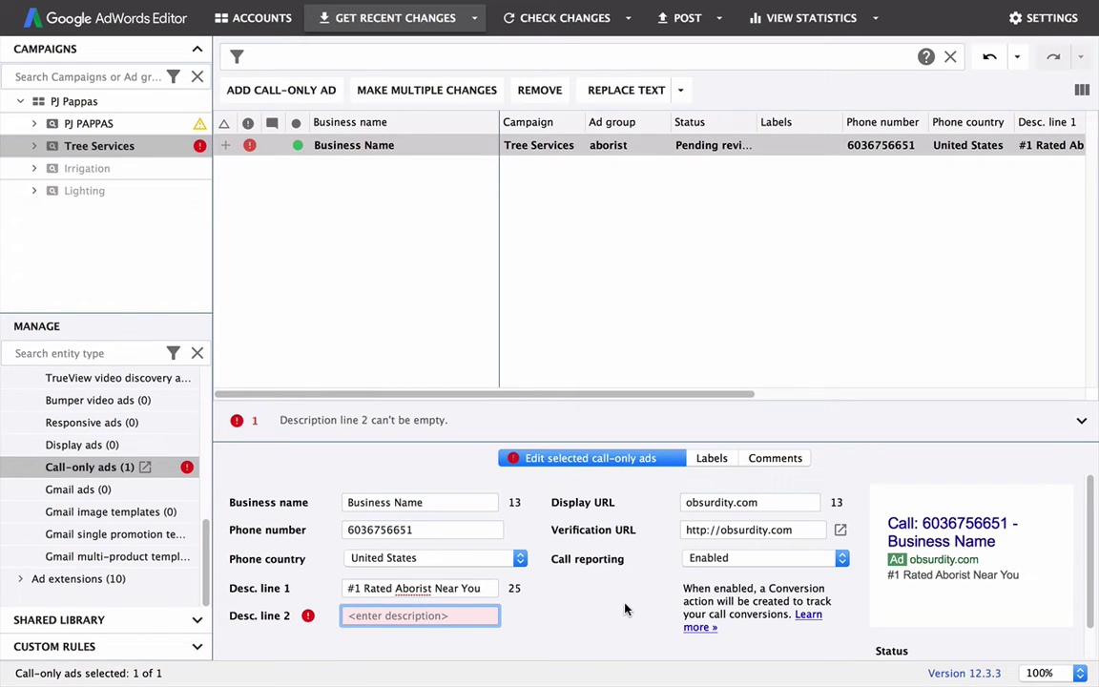
{"action": "left_click", "coordinate": [355, 588]}
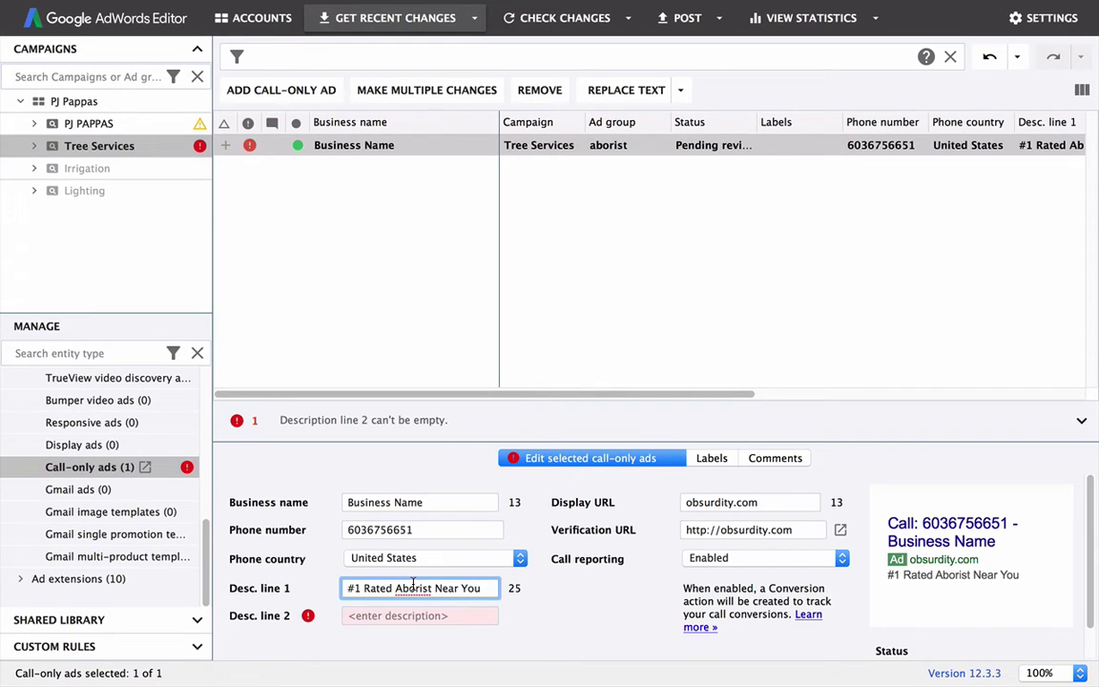
{"action": "left_click", "coordinate": [354, 615]}
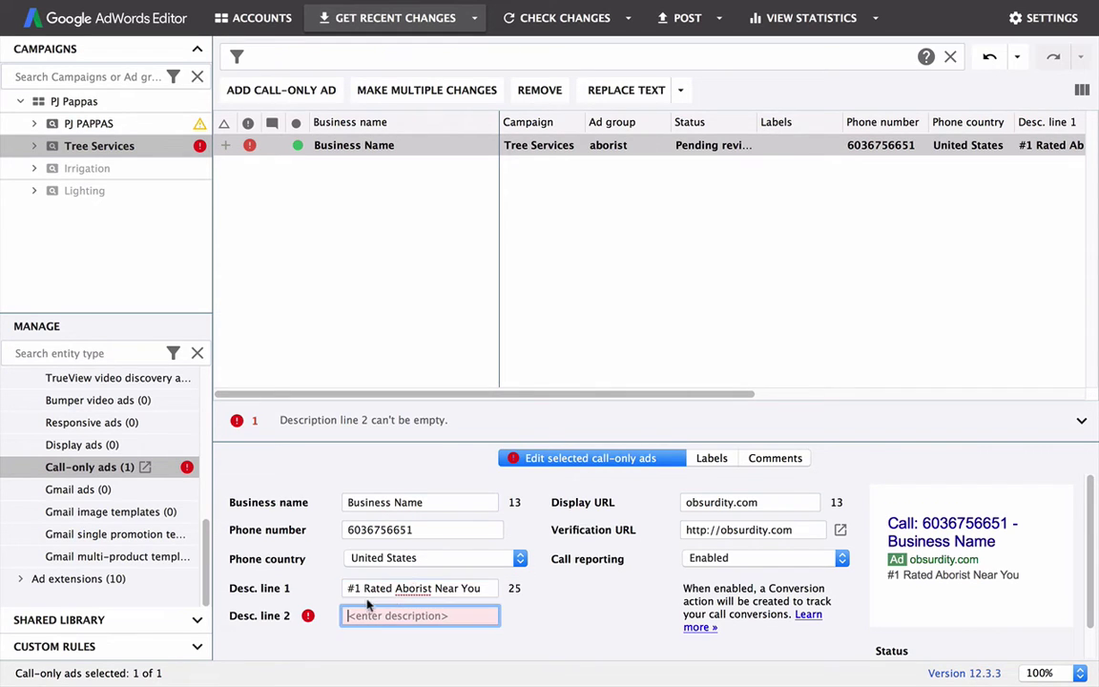
{"action": "left_click", "coordinate": [431, 588]}
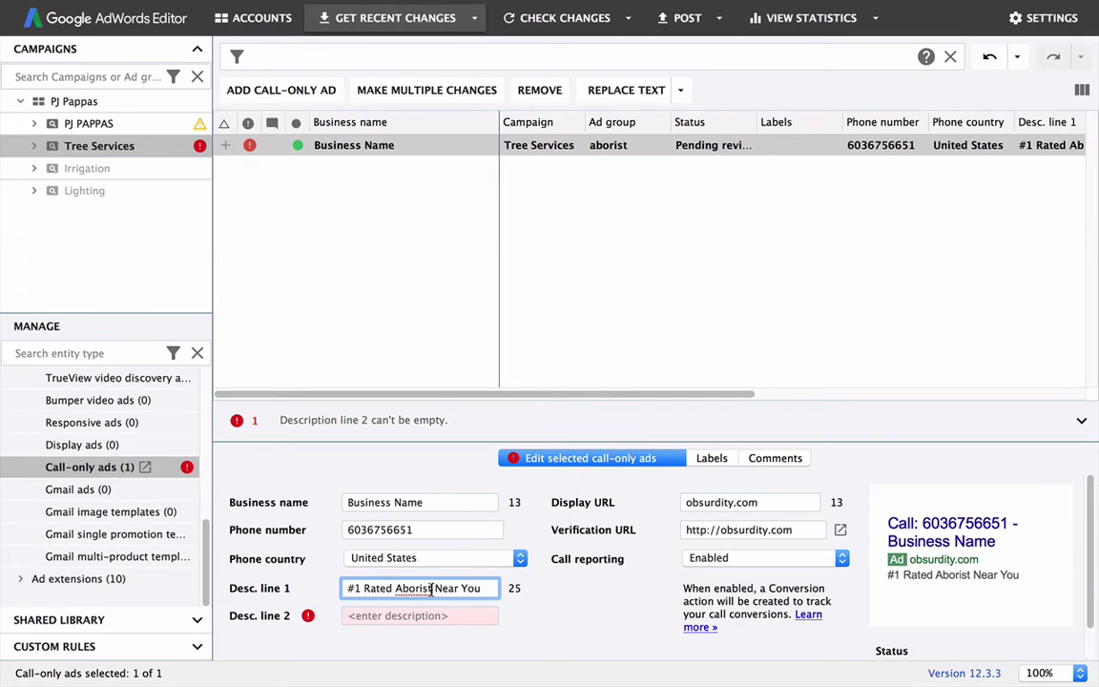
{"action": "key", "text": "Tab"}
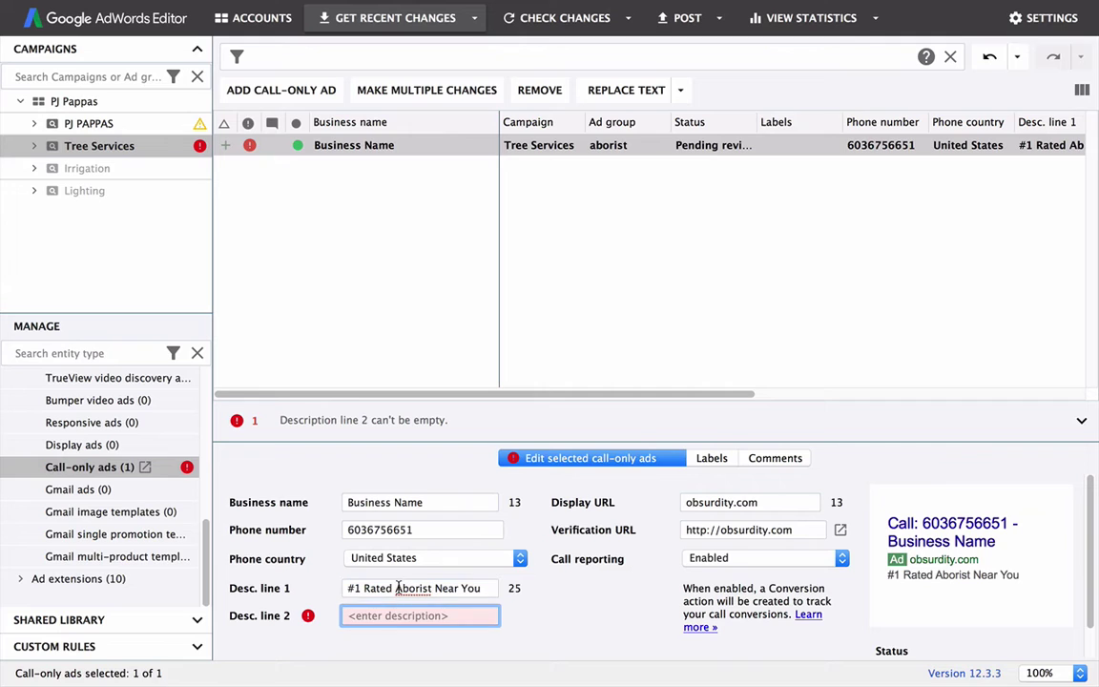
{"action": "left_click", "coordinate": [397, 588]}
{"action": "left_click_drag", "start_coordinate": [395, 588], "coordinate": [431, 588]}
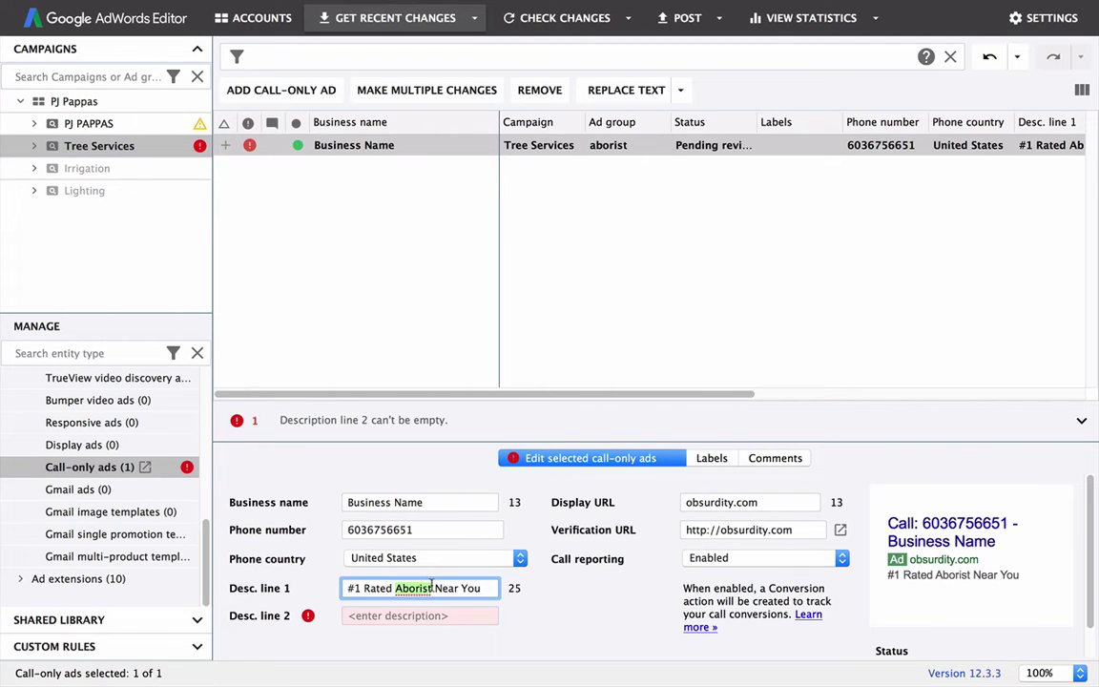
{"action": "left_click", "coordinate": [407, 613]}
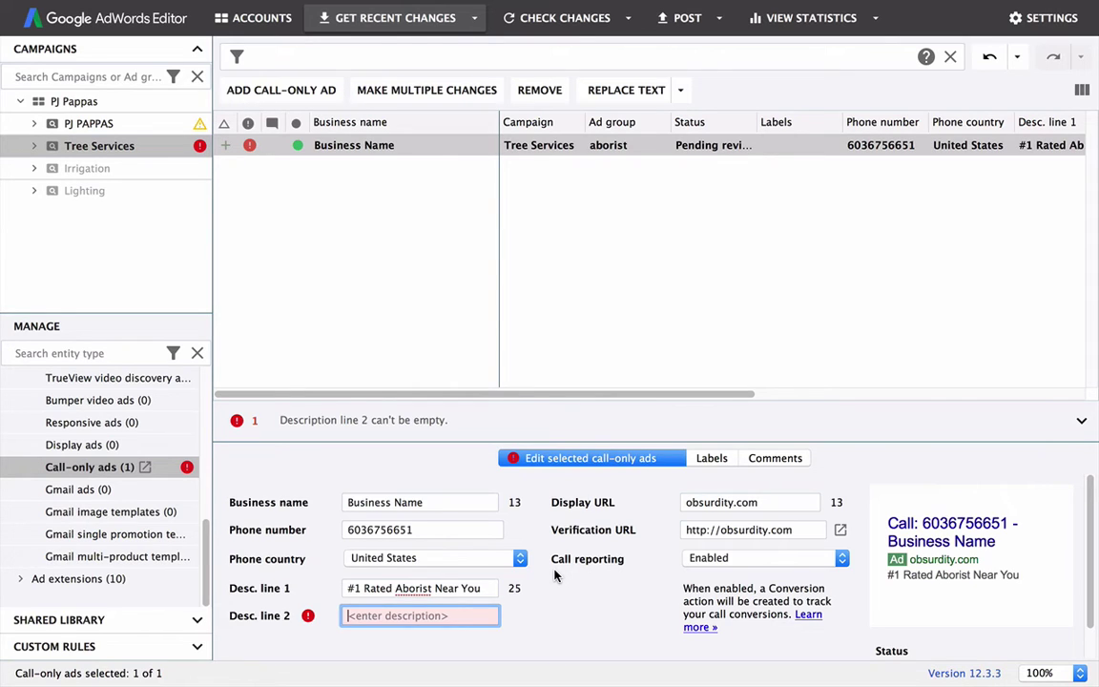
Step: Enter 'Tree Doctor, Call Us Today!' as description line 2 and commit the ad row
{"action": "type", "text": "Tree"}
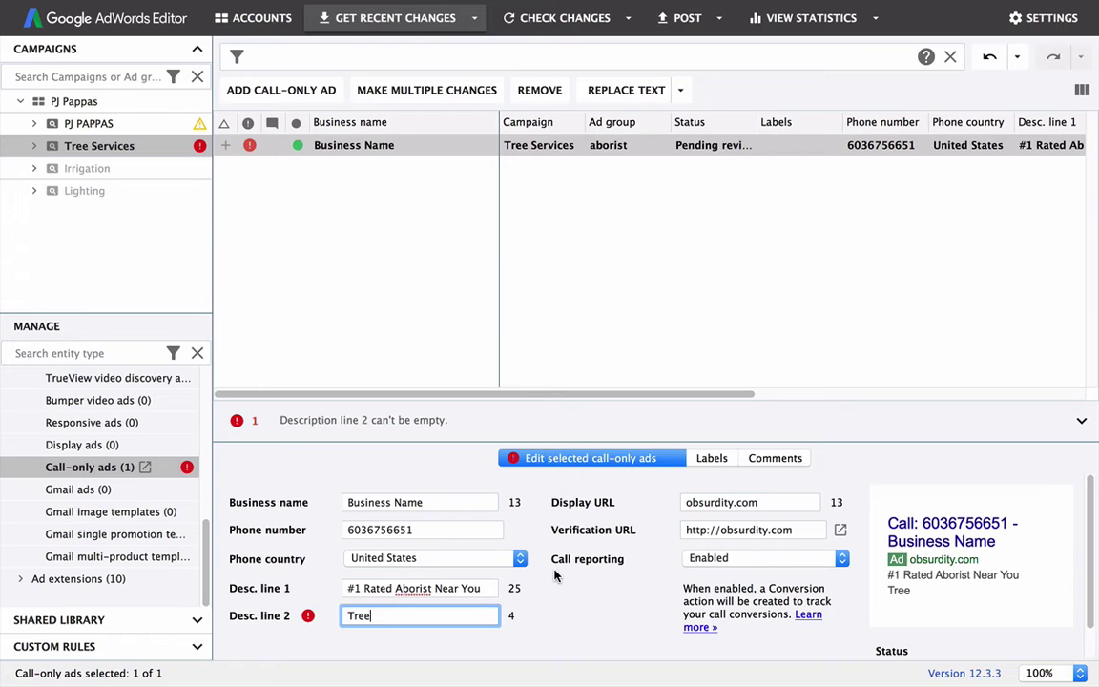
{"action": "type", "text": " Doctor, Call Us T"}
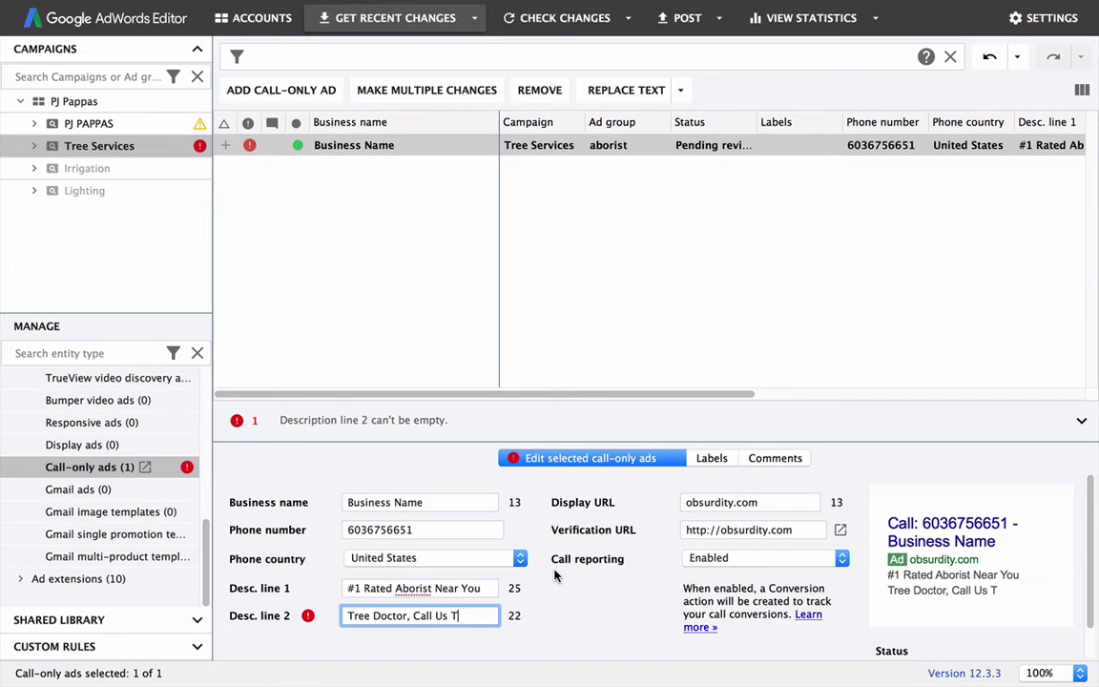
{"action": "type", "text": "oday!"}
{"action": "left_click_drag", "start_coordinate": [414, 616], "coordinate": [484, 615]}
{"action": "left_click", "coordinate": [395, 610]}
{"action": "left_click_drag", "start_coordinate": [488, 615], "coordinate": [460, 596]}
{"action": "left_click", "coordinate": [486, 613]}
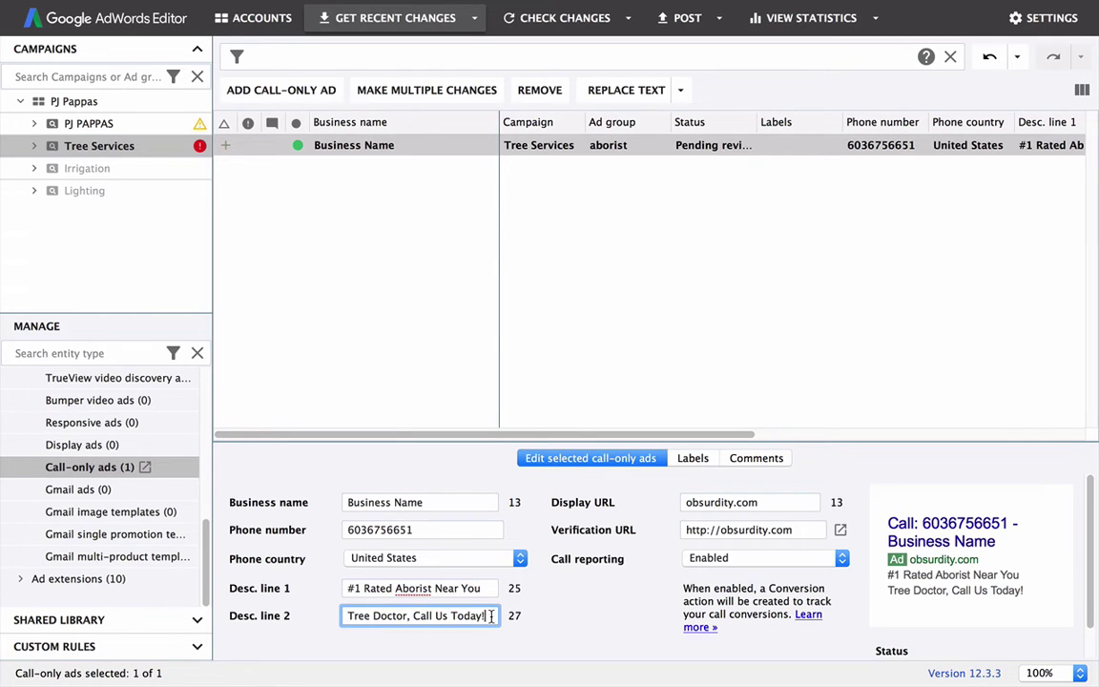
{"action": "left_click_drag", "start_coordinate": [485, 617], "coordinate": [414, 619]}
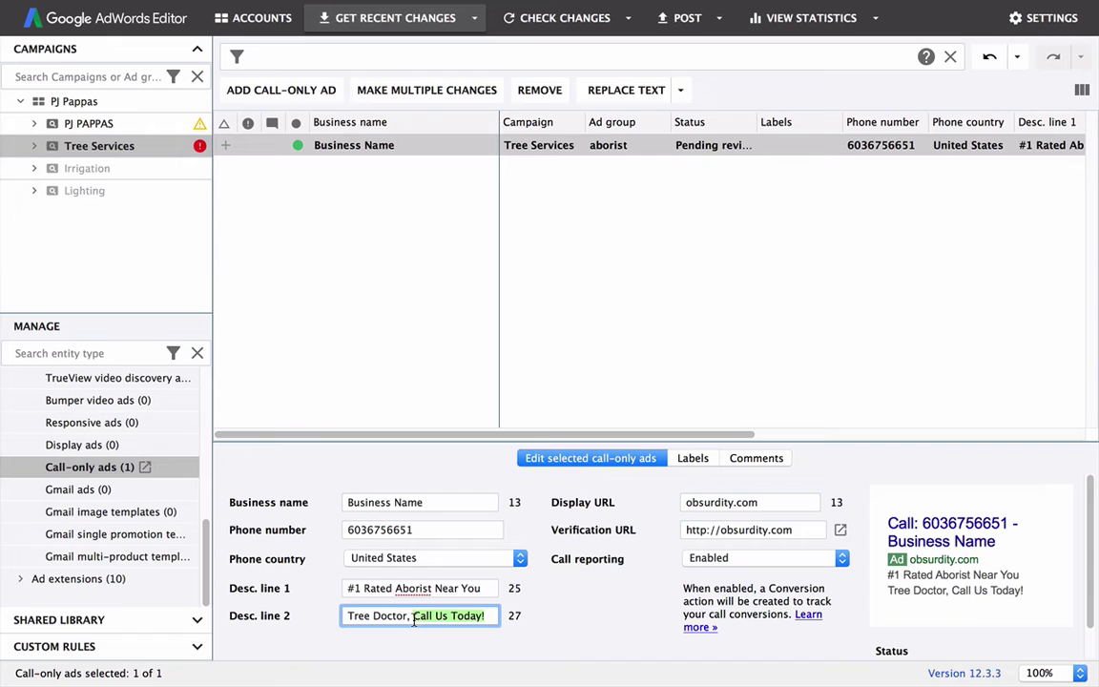
{"action": "left_click", "coordinate": [326, 144]}
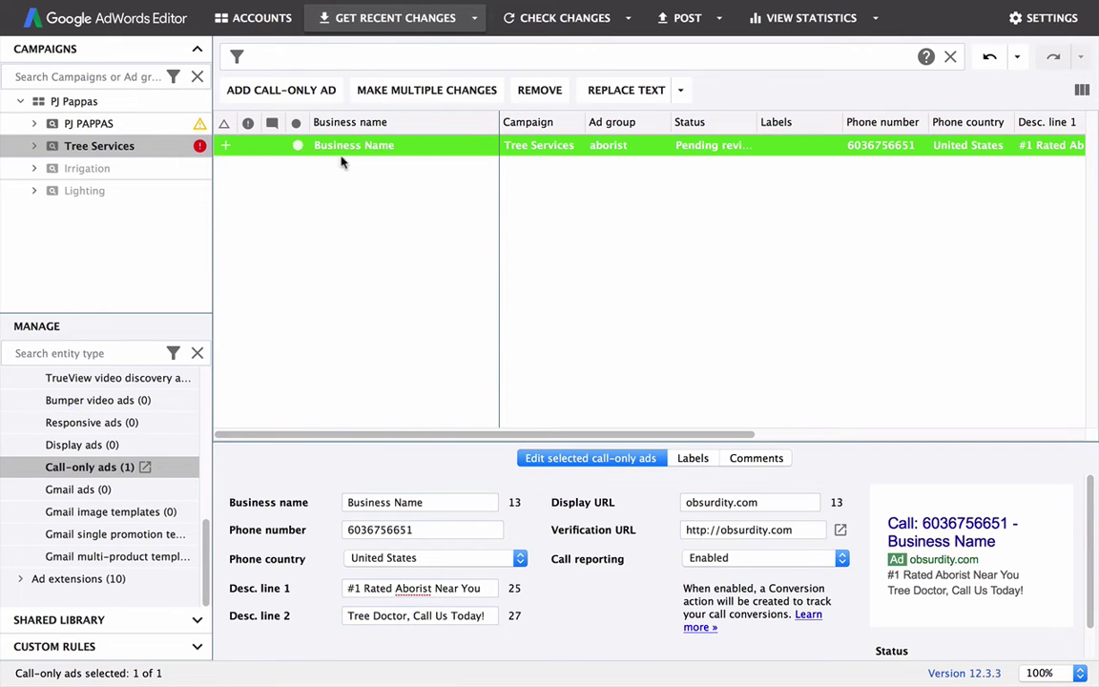
{"action": "left_click", "coordinate": [343, 170]}
{"action": "left_click", "coordinate": [370, 145]}
{"action": "left_click", "coordinate": [351, 195]}
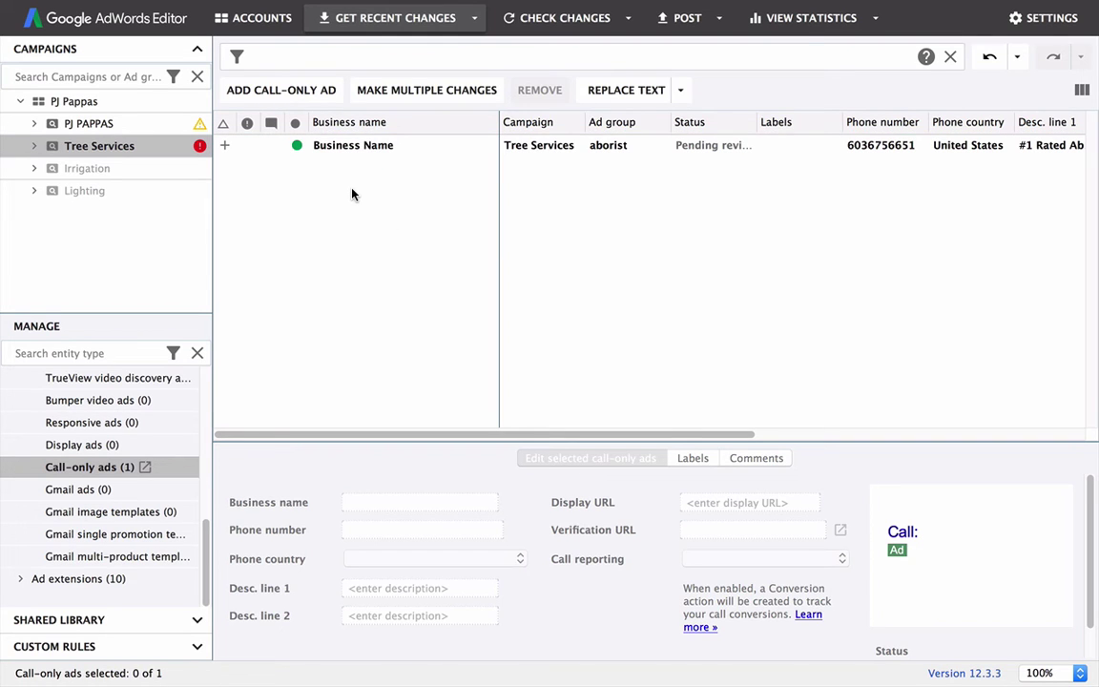
{"action": "key", "text": "ctrl+shift+n"}
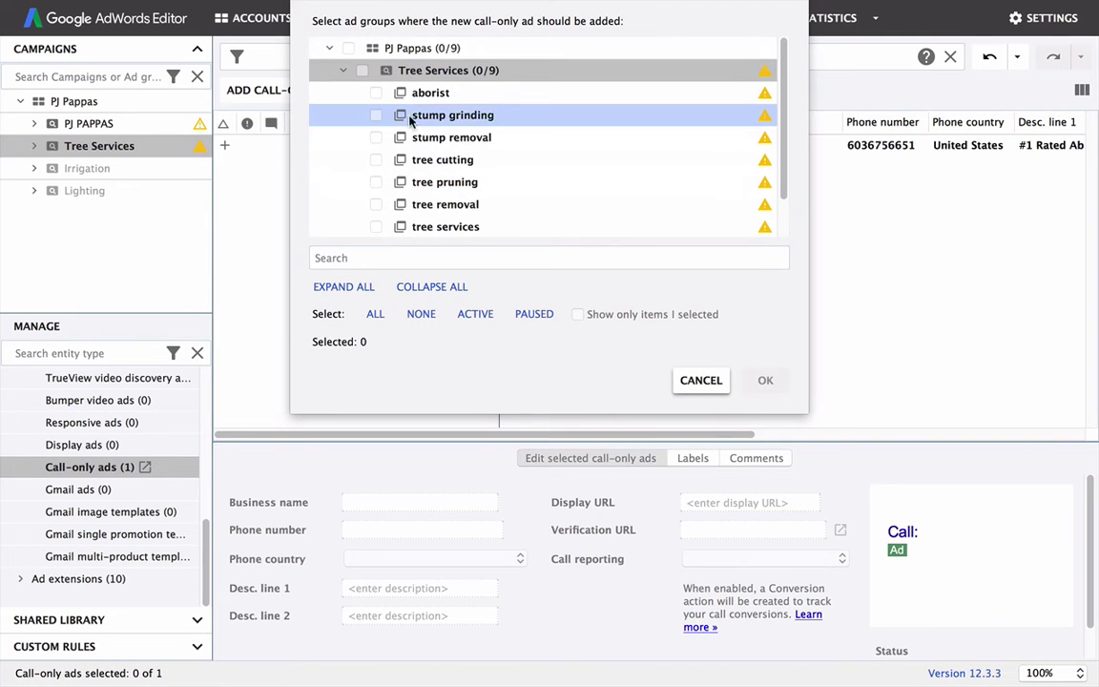
{"action": "left_click", "coordinate": [376, 92]}
{"action": "left_click", "coordinate": [762, 379]}
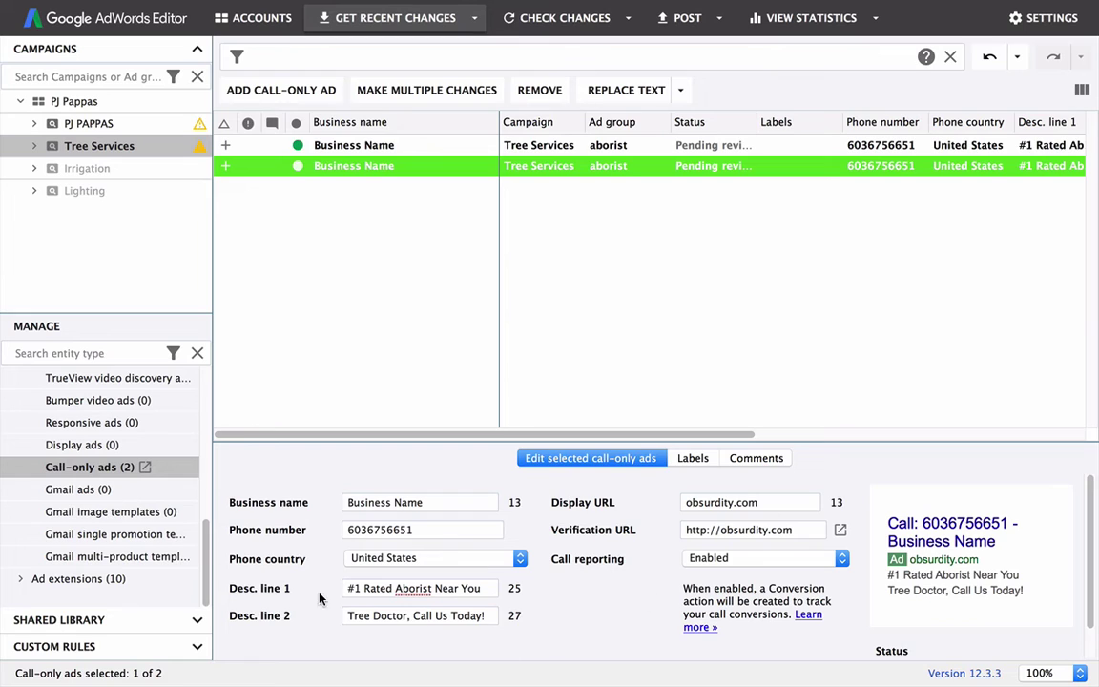
{"action": "left_click_drag", "start_coordinate": [350, 587], "coordinate": [310, 603]}
{"action": "left_click", "coordinate": [485, 615]}
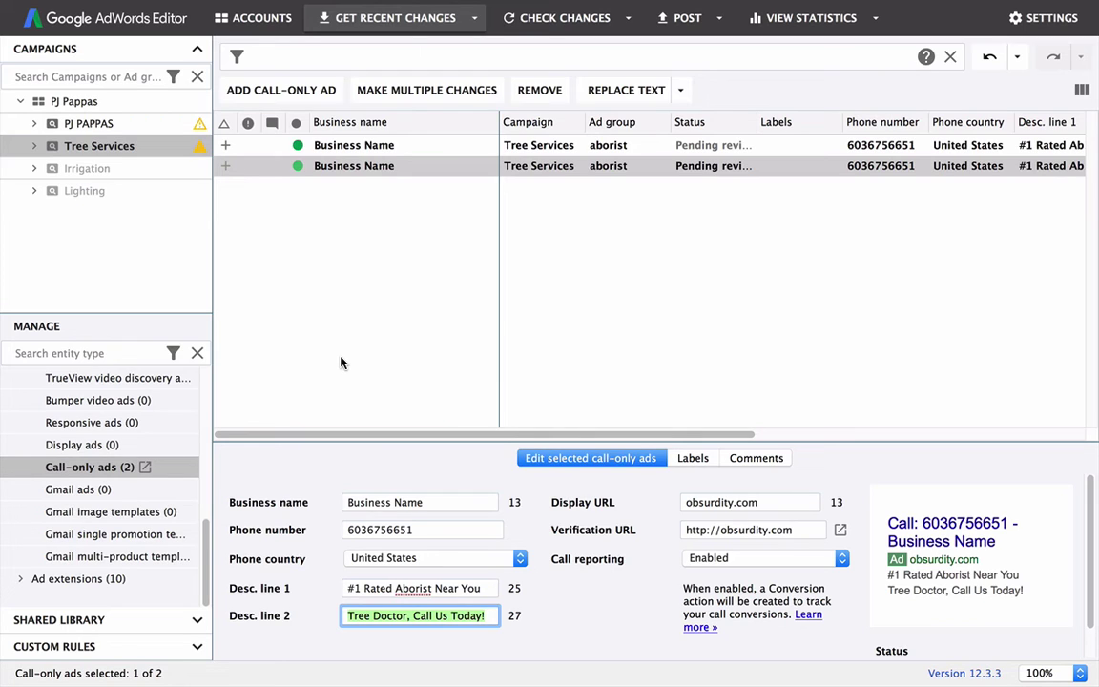
{"action": "left_click_drag", "start_coordinate": [486, 587], "coordinate": [323, 588]}
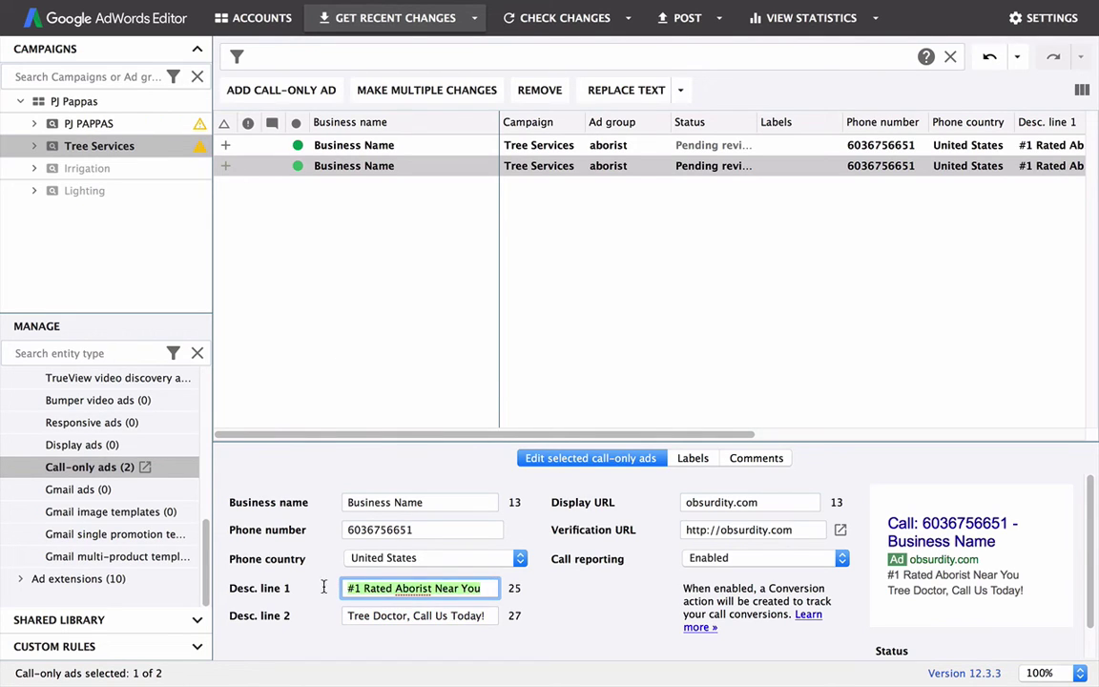
{"action": "left_click", "coordinate": [346, 615]}
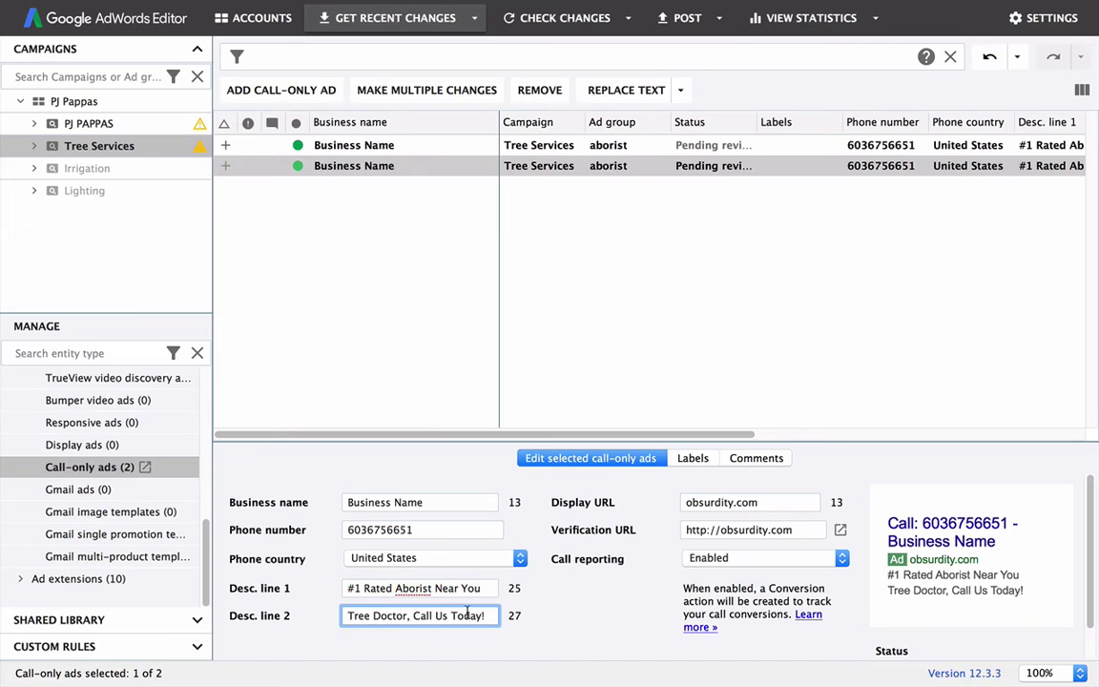
{"action": "left_click_drag", "start_coordinate": [481, 589], "coordinate": [322, 583]}
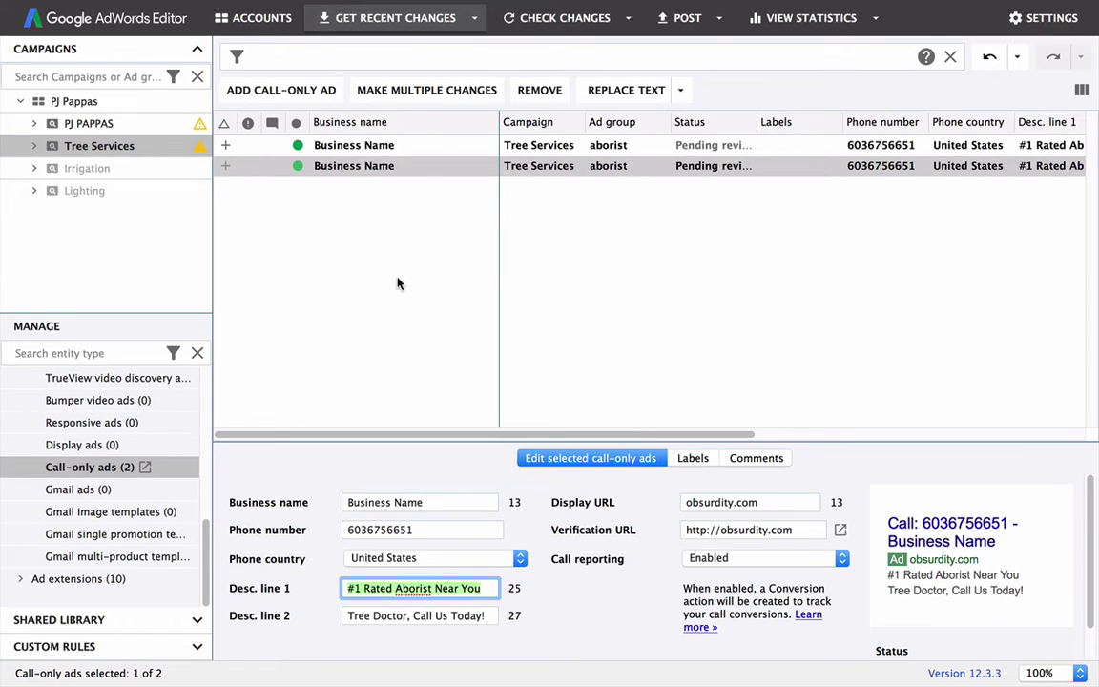
{"action": "left_click", "coordinate": [401, 586]}
{"action": "left_click_drag", "start_coordinate": [482, 587], "coordinate": [345, 588]}
{"action": "left_click", "coordinate": [350, 615]}
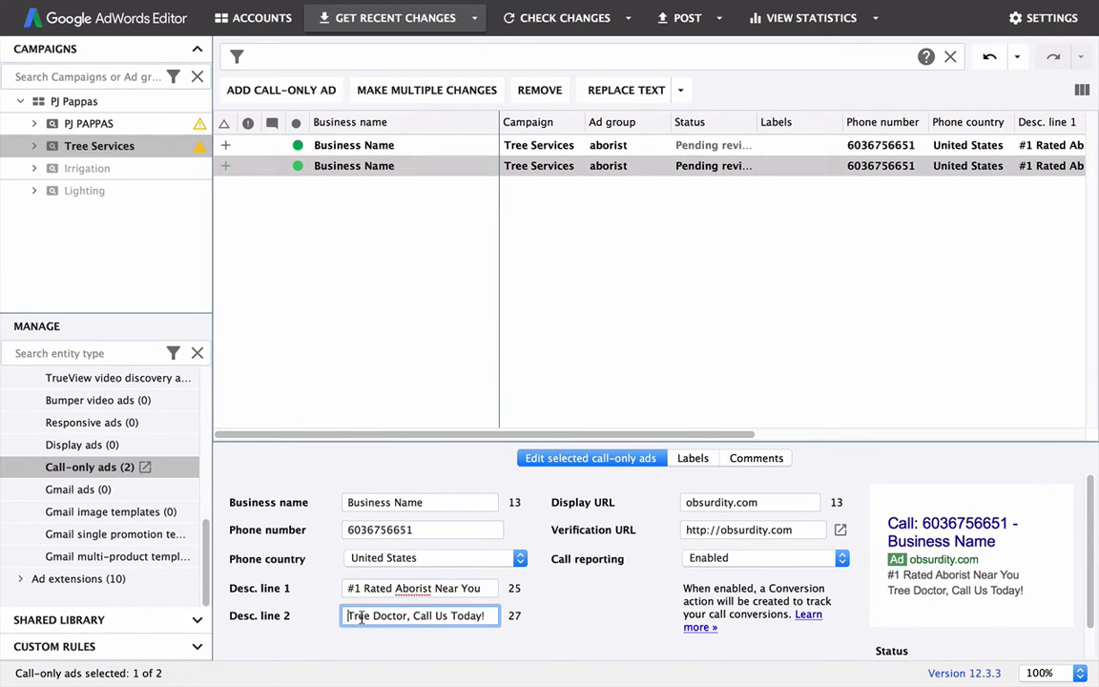
{"action": "left_click_drag", "start_coordinate": [350, 615], "coordinate": [517, 619]}
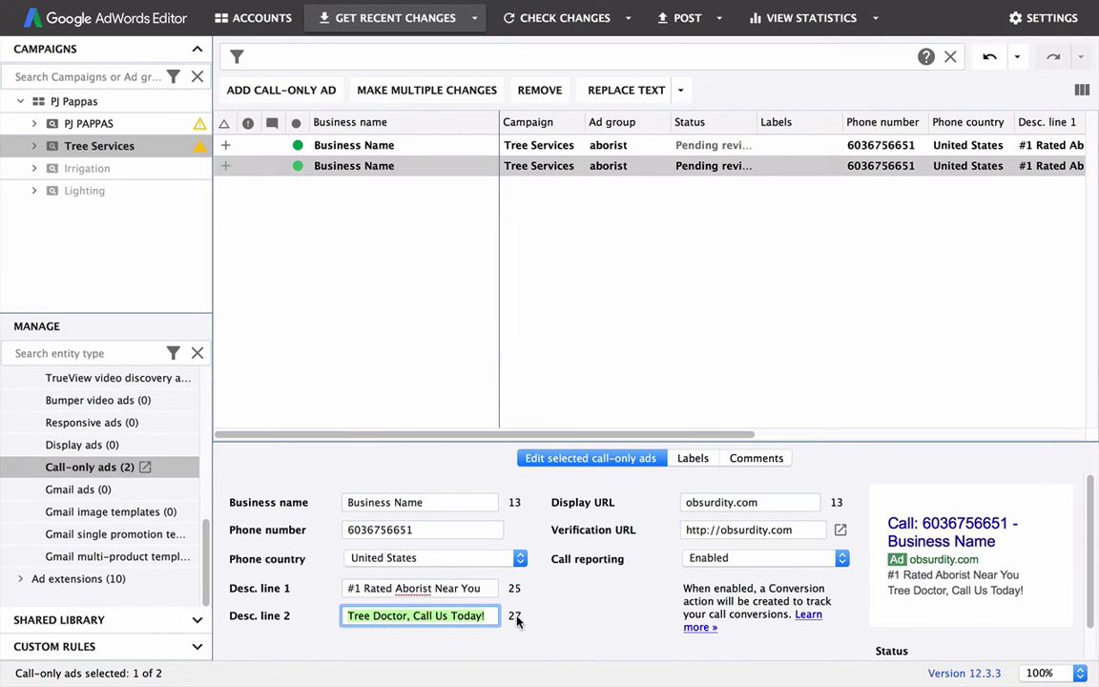
{"action": "left_click", "coordinate": [419, 610]}
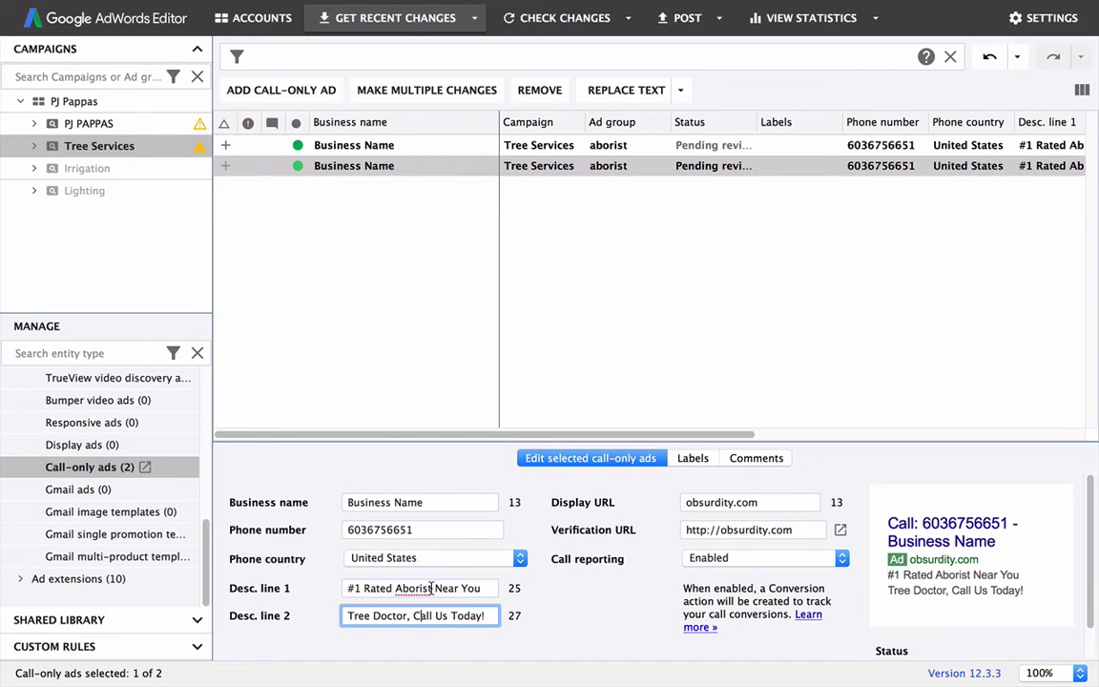
{"action": "left_click_drag", "start_coordinate": [432, 587], "coordinate": [363, 587]}
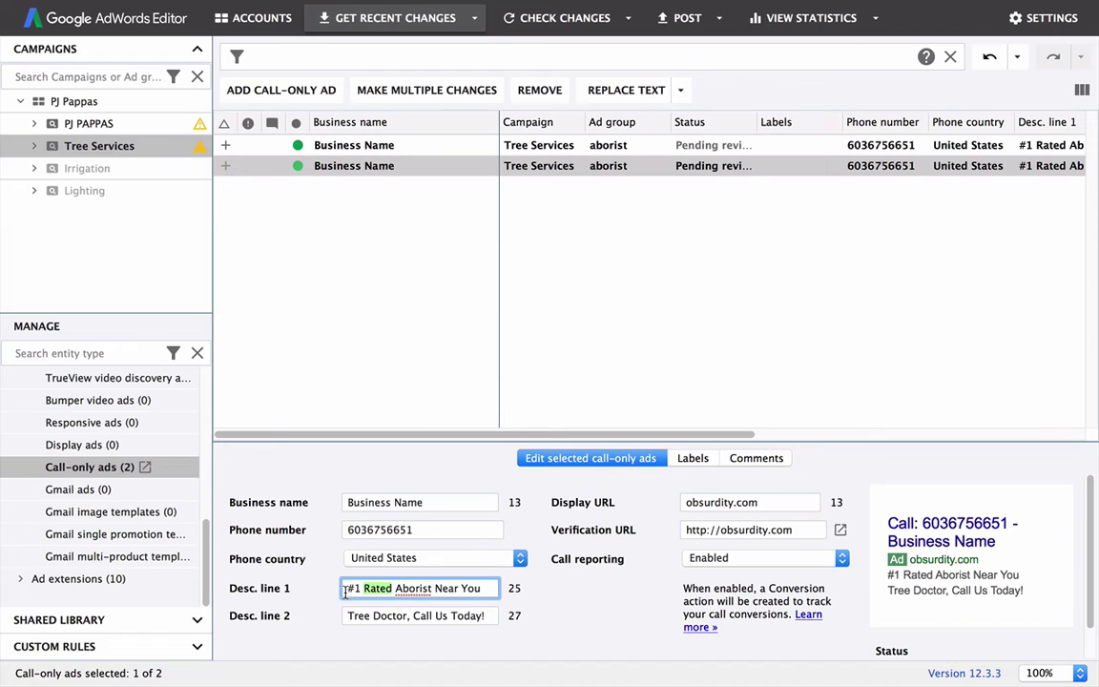
{"action": "left_click", "coordinate": [343, 588]}
Step: Select the two call-only ads in the list
{"action": "left_click", "coordinate": [328, 304]}
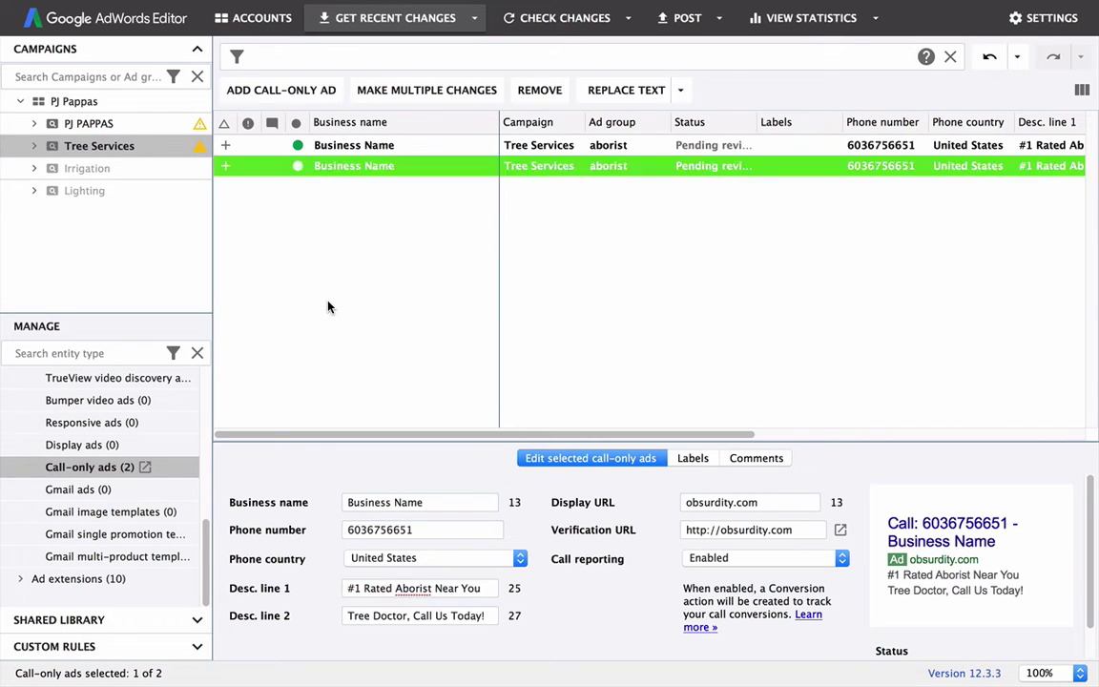
{"action": "left_click", "coordinate": [325, 146]}
{"action": "left_click", "coordinate": [336, 166]}
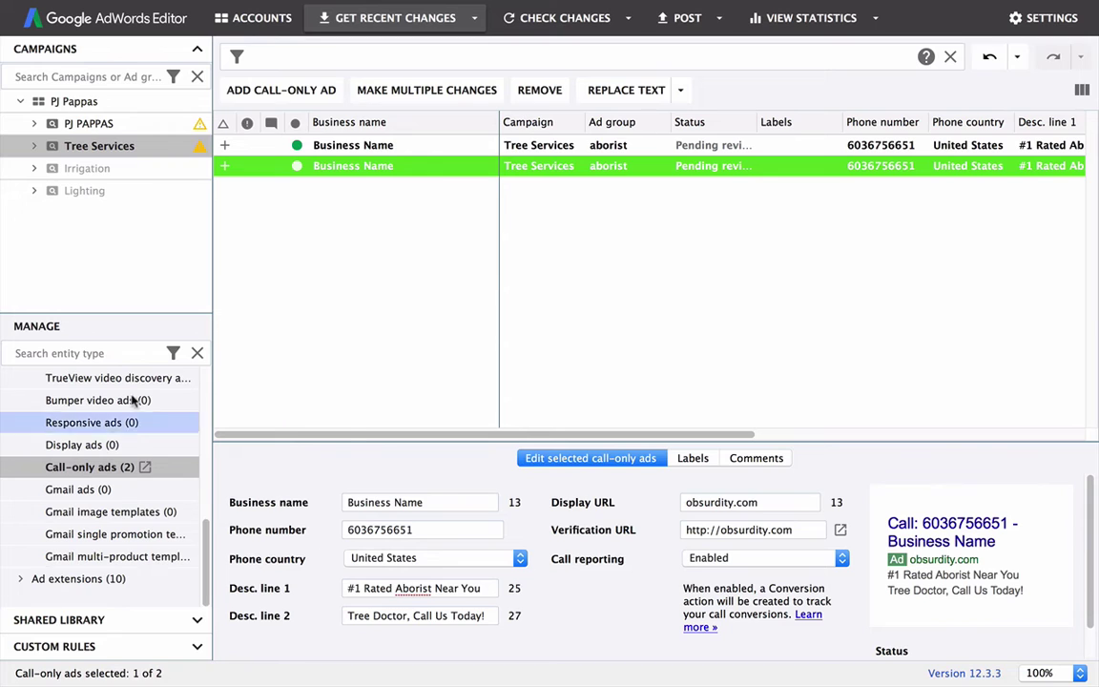
{"action": "scroll", "coordinate": [90, 485], "scroll_direction": "up", "scroll_amount": 10}
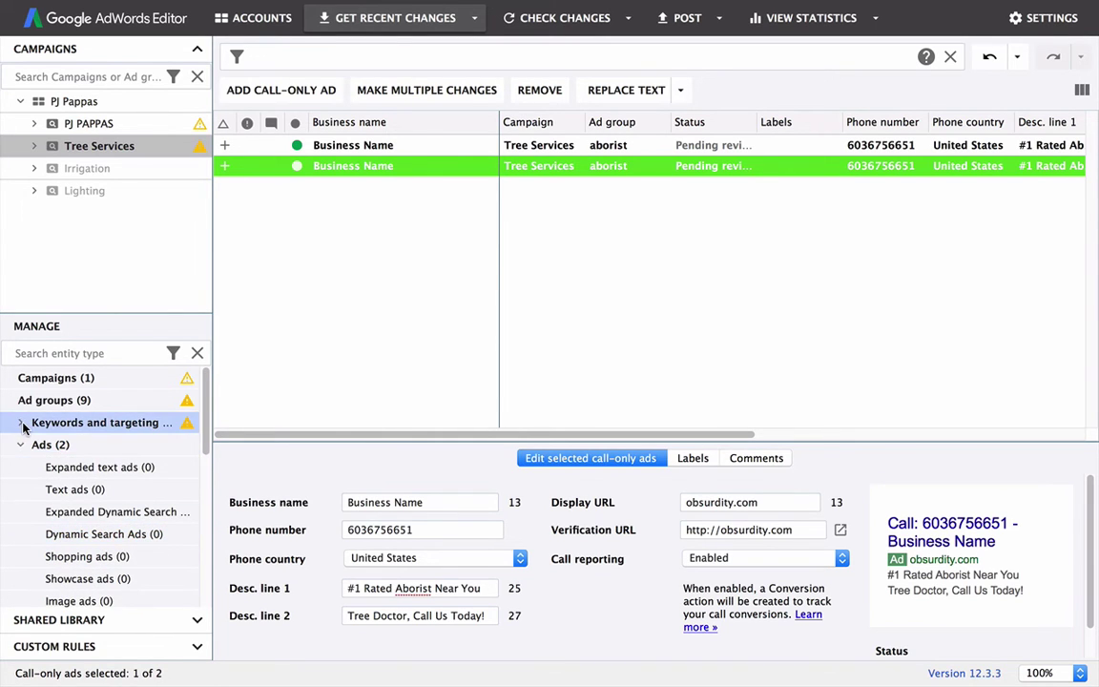
Step: Select all nine ad groups and set their Default max. CPC to 4.50 USD
{"action": "left_click", "coordinate": [18, 404]}
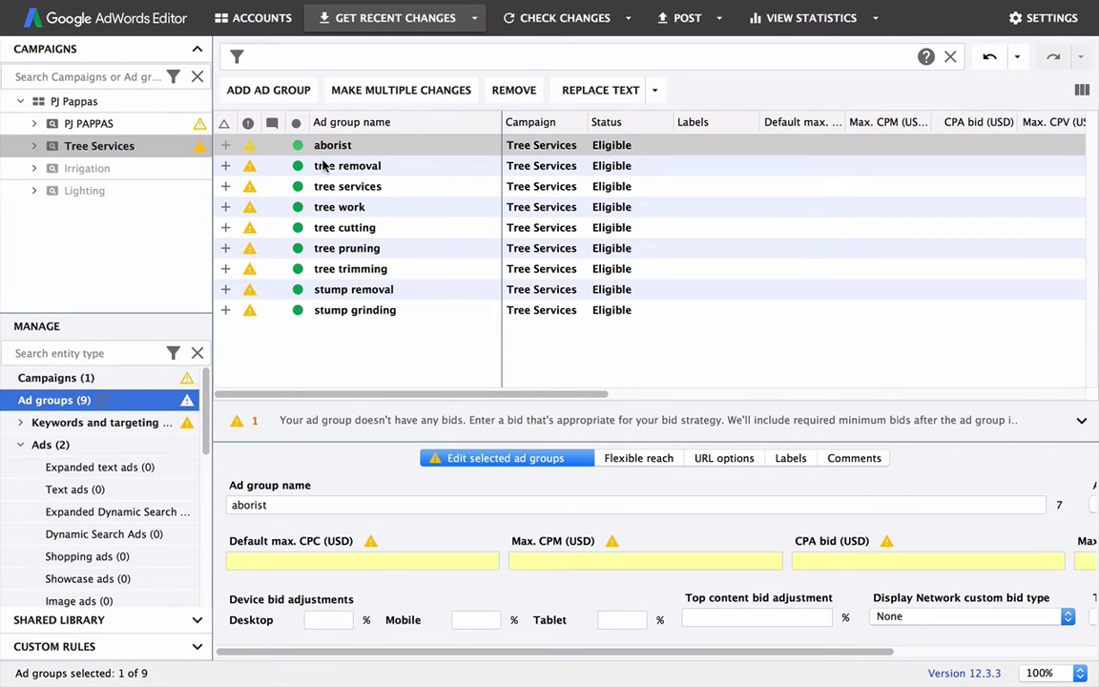
{"action": "left_click", "coordinate": [301, 166]}
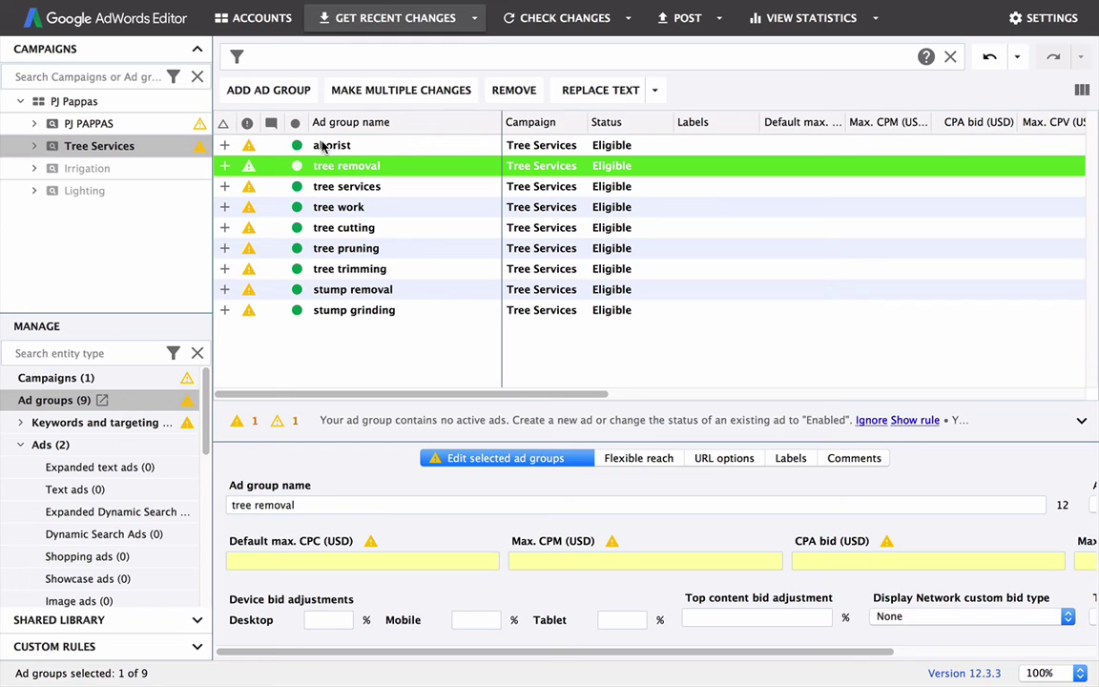
{"action": "left_click", "coordinate": [319, 145]}
{"action": "left_click", "coordinate": [333, 310], "text": "shift"}
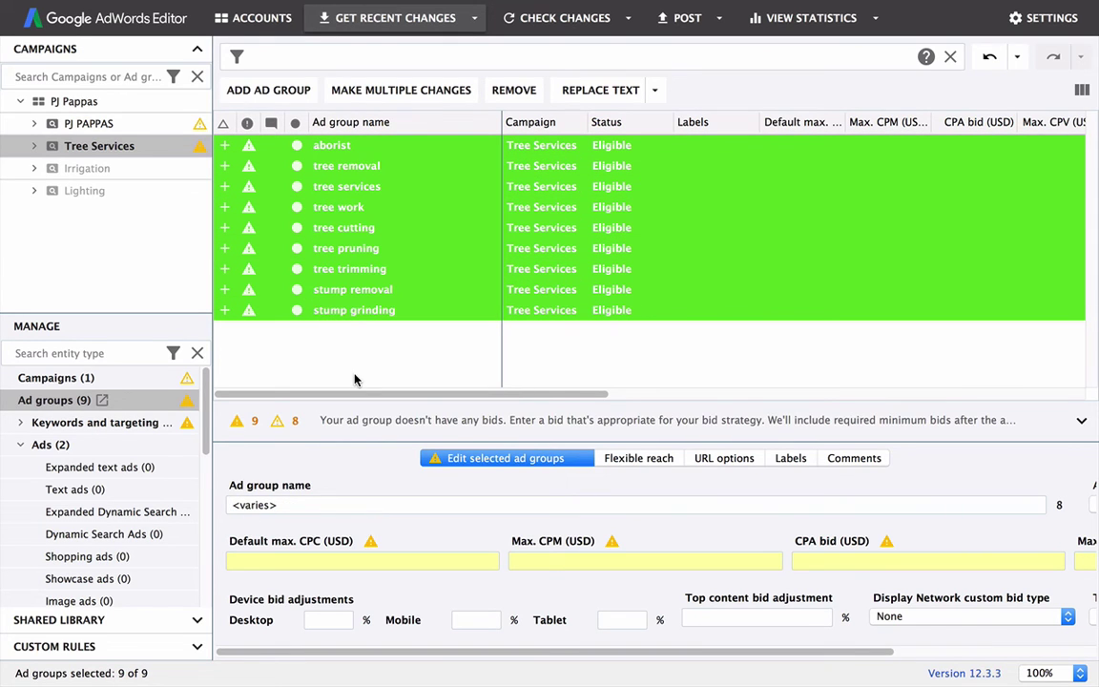
{"action": "left_click", "coordinate": [278, 560]}
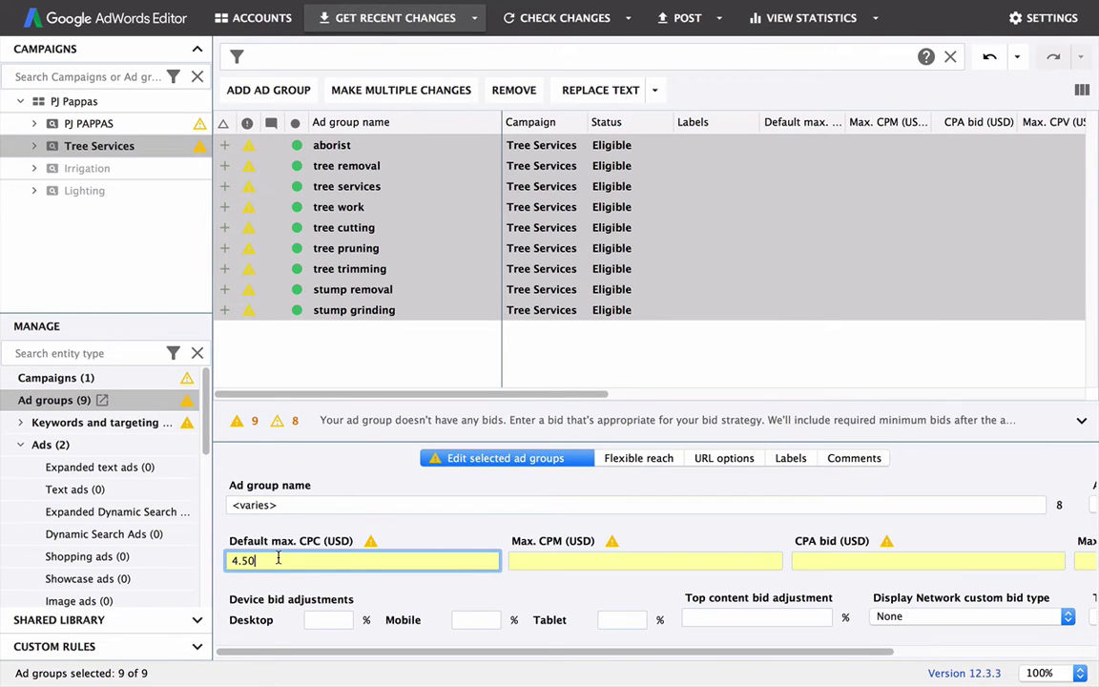
{"action": "left_click", "coordinate": [353, 206]}
{"action": "left_click", "coordinate": [763, 166]}
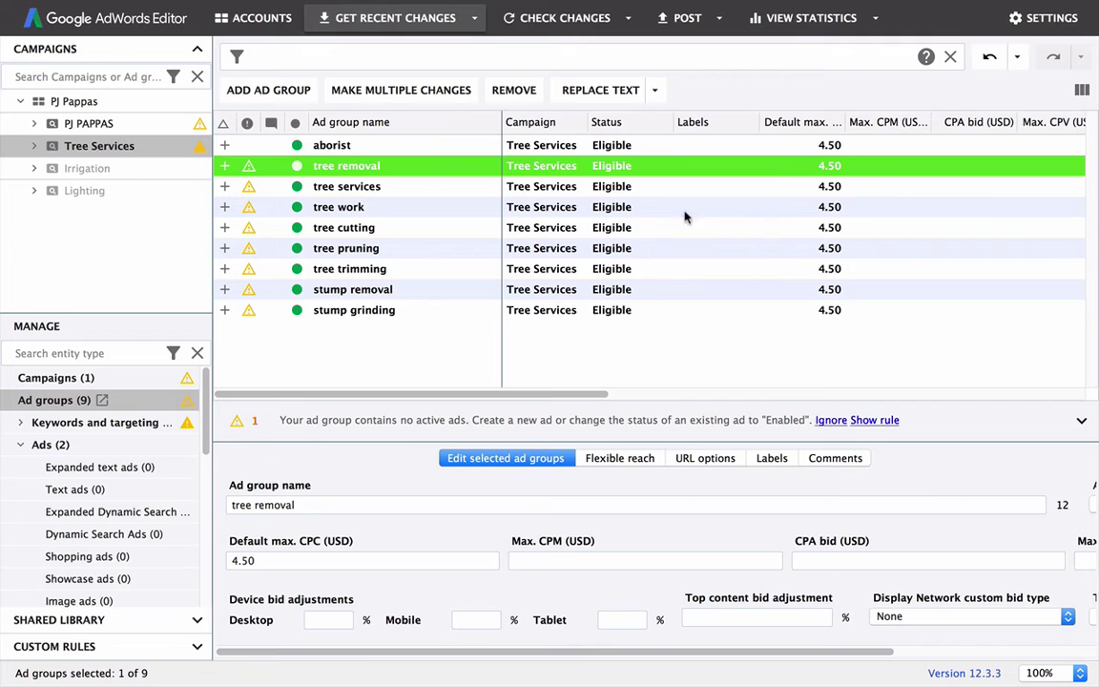
{"action": "left_click", "coordinate": [372, 310]}
{"action": "left_click", "coordinate": [387, 349]}
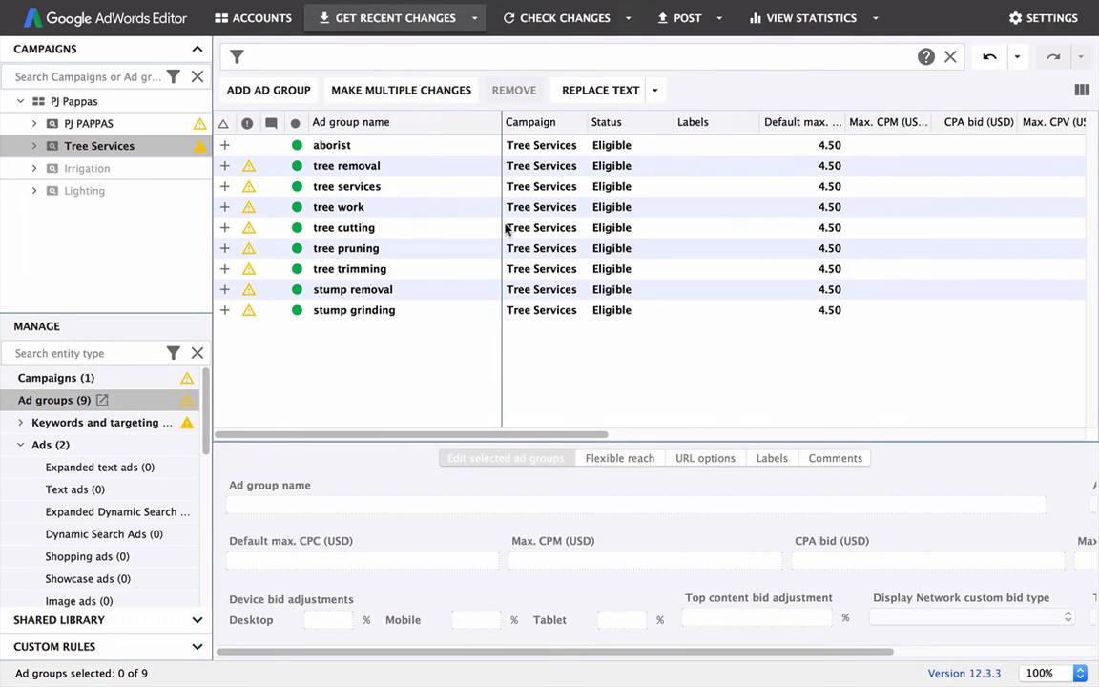
{"action": "left_click", "coordinate": [312, 143]}
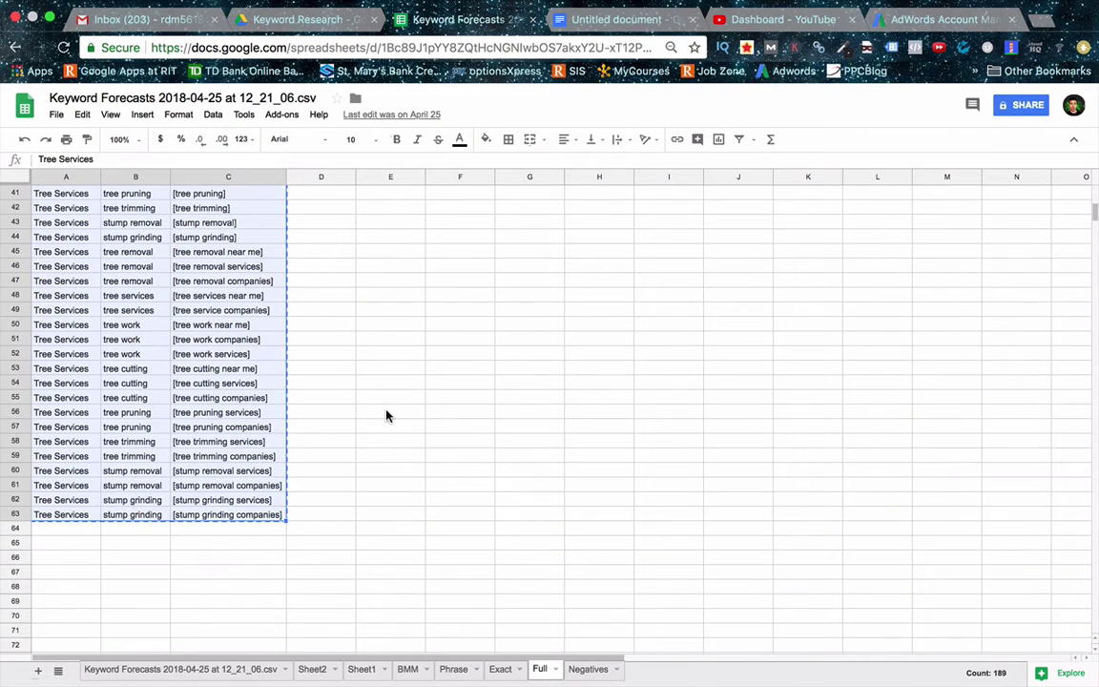
Step: Copy the five keywords in C18:C22, from 'tree removal near me' down, and return to AdWords
{"action": "scroll", "coordinate": [206, 393], "scroll_direction": "up", "scroll_amount": 5}
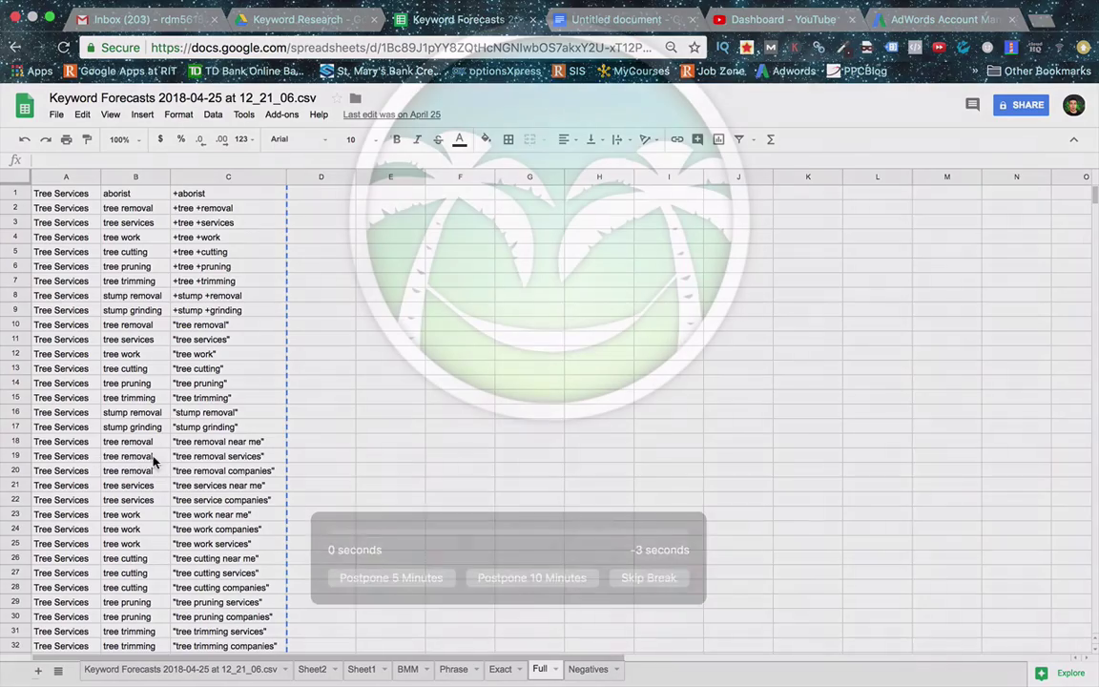
{"action": "left_click", "coordinate": [224, 470]}
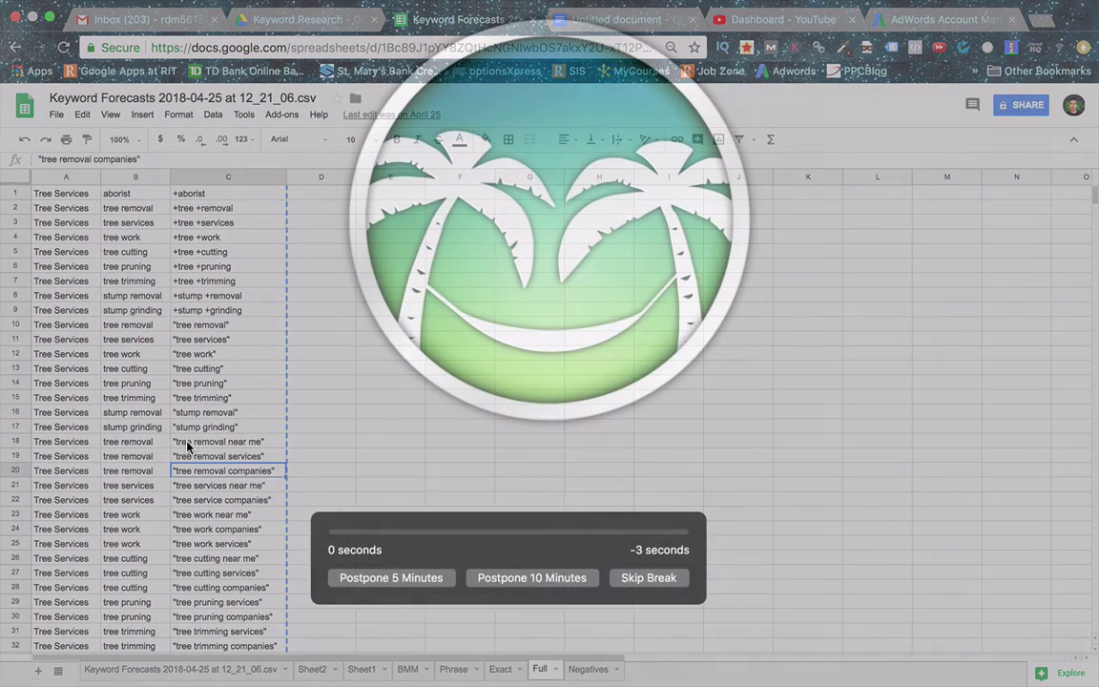
{"action": "left_click", "coordinate": [188, 443]}
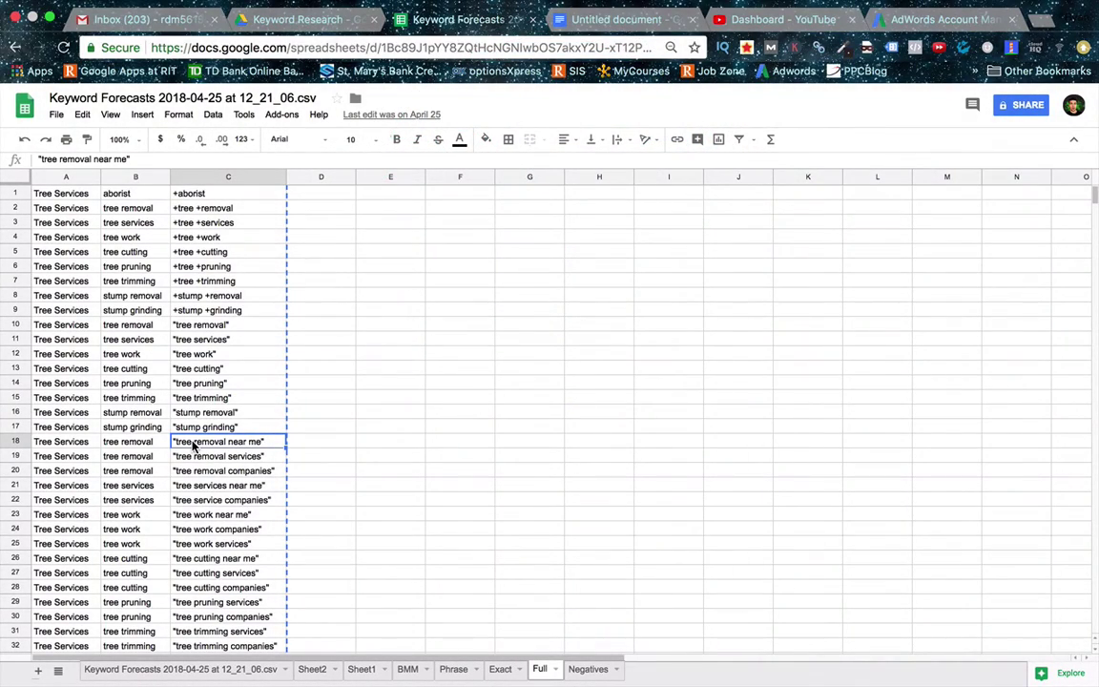
{"action": "left_click_drag", "start_coordinate": [194, 445], "coordinate": [208, 499]}
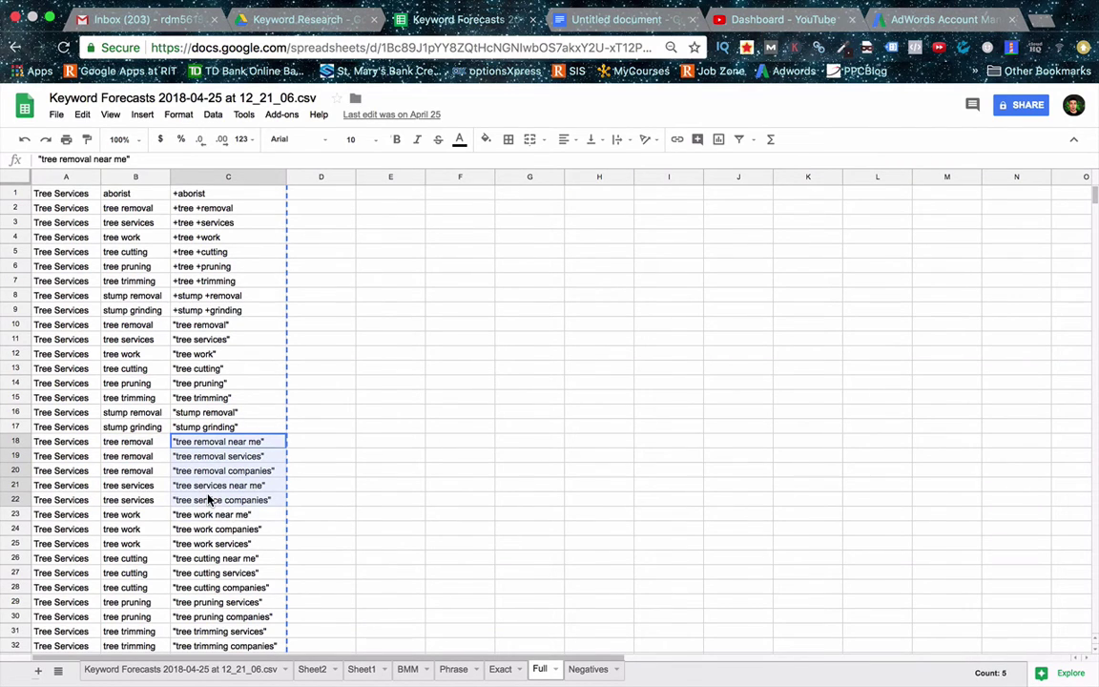
{"action": "key", "text": "ctrl+c"}
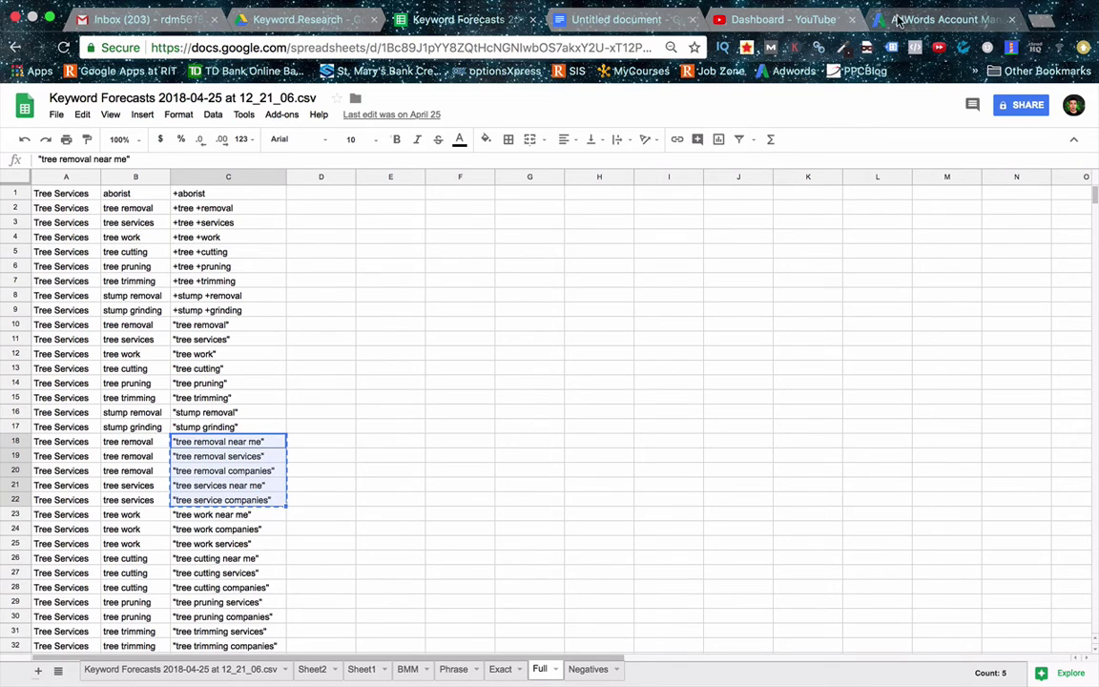
{"action": "left_click", "coordinate": [896, 19]}
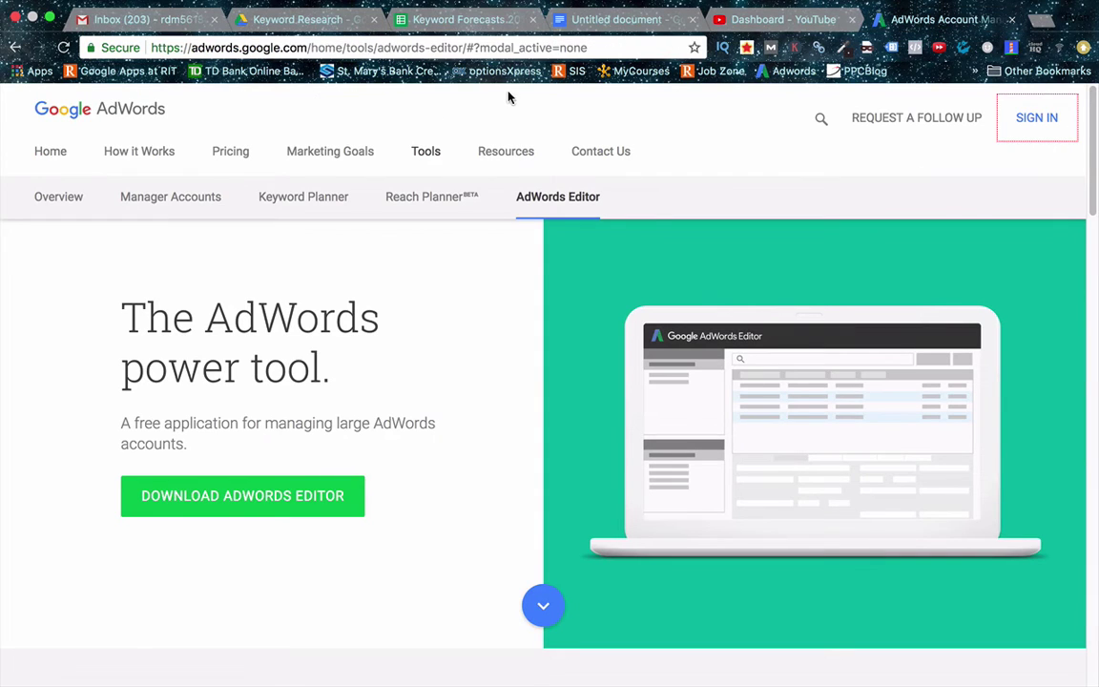
Step: Search for Google AdWords and go to the Keyword Planner from the account tools
{"action": "left_click", "coordinate": [308, 48]}
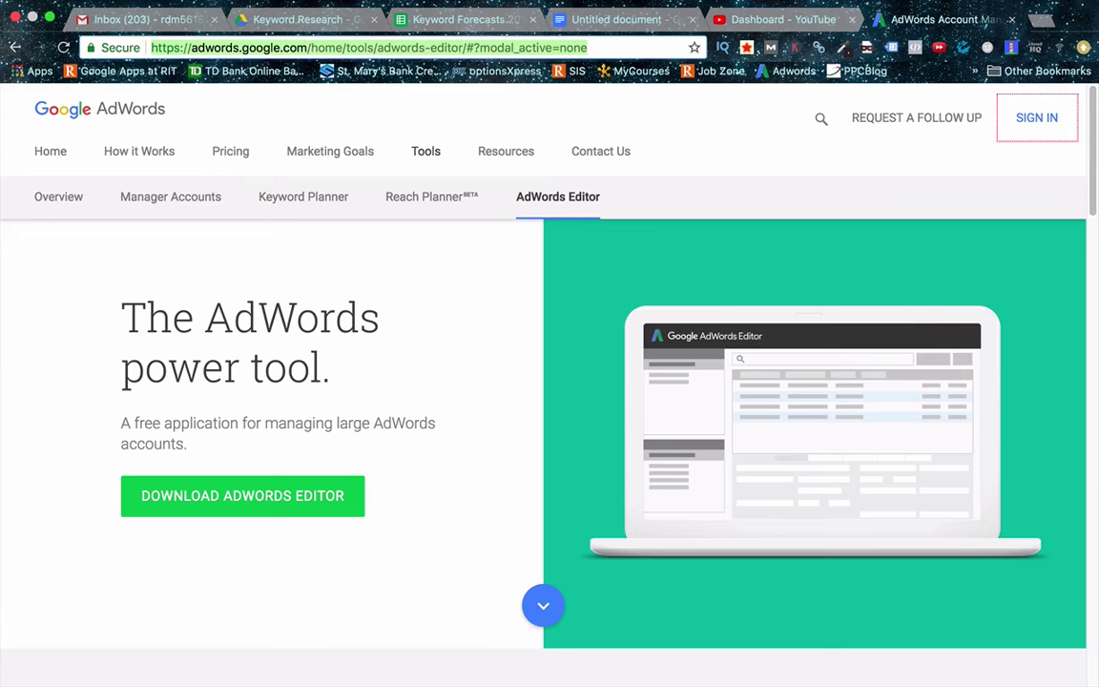
{"action": "type", "text": "google adwords"}
{"action": "key", "text": "Return"}
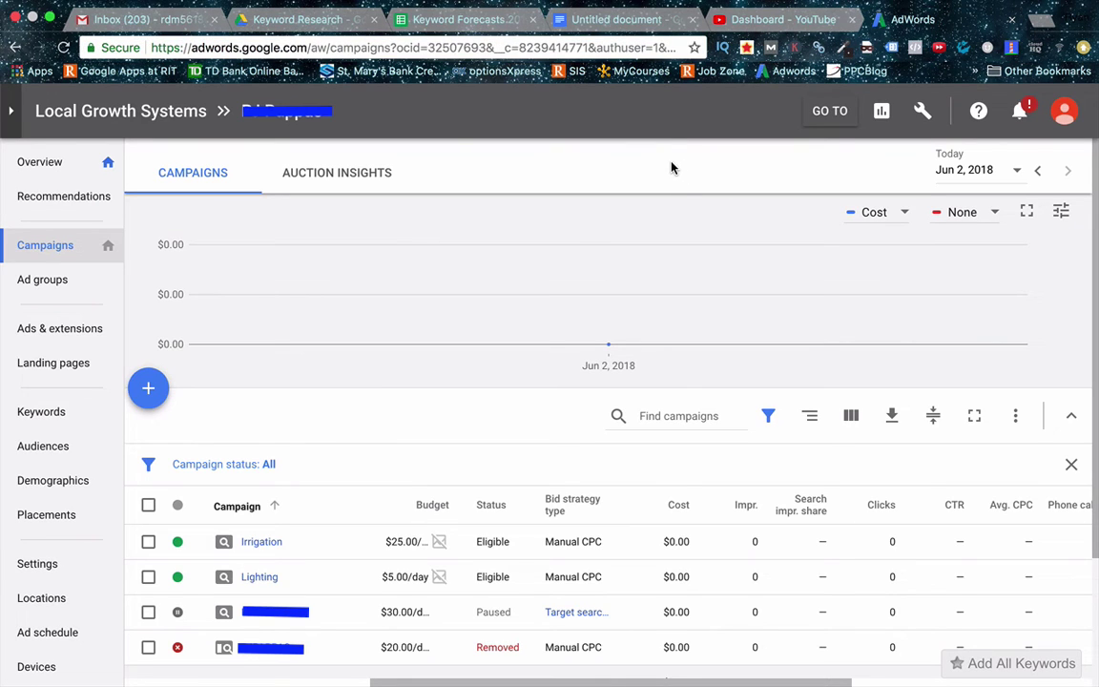
{"action": "left_click", "coordinate": [922, 111]}
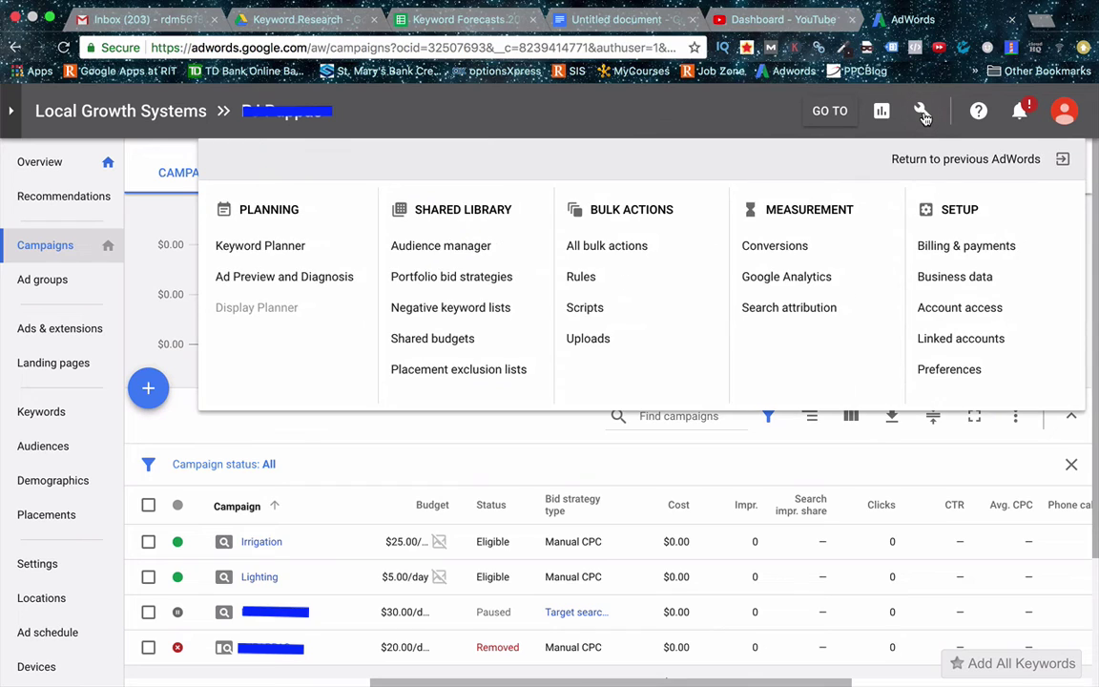
{"action": "left_click", "coordinate": [232, 247]}
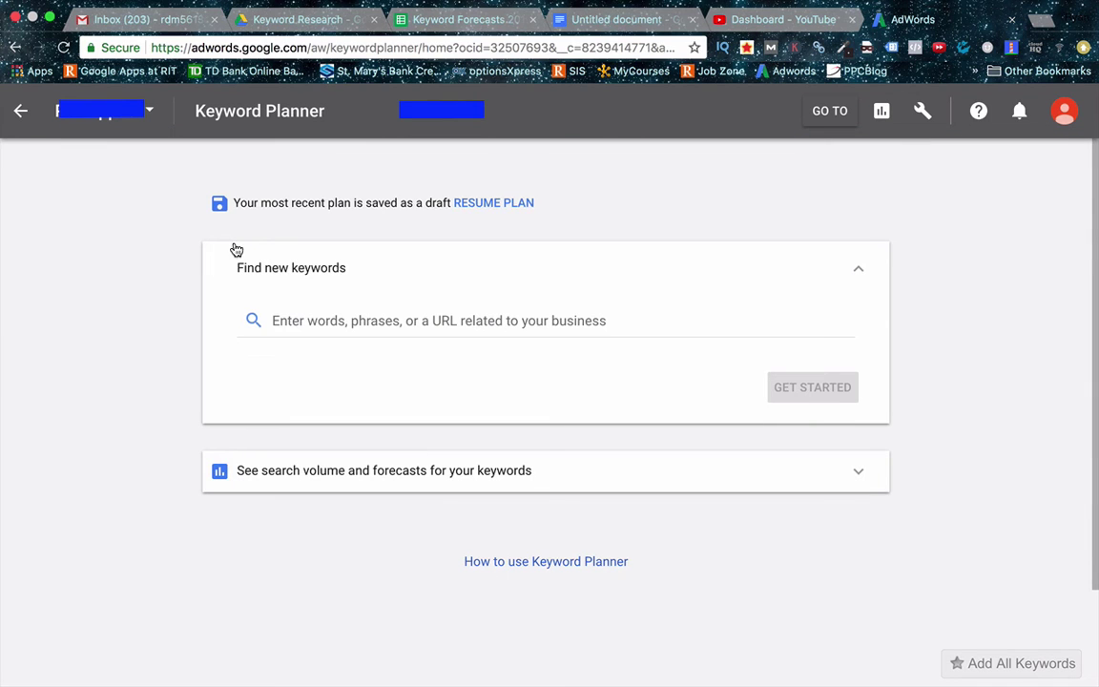
Step: Paste the five quoted keywords into 'See search volume and forecasts' and get forecasts
{"action": "left_click", "coordinate": [455, 482]}
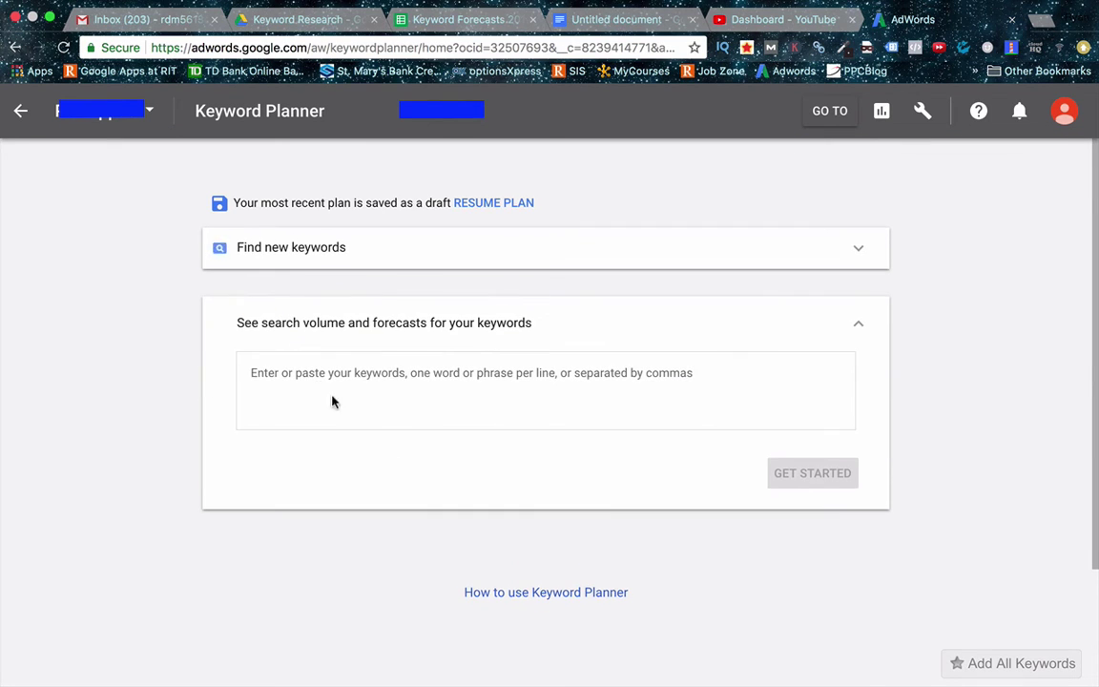
{"action": "left_click", "coordinate": [311, 386]}
{"action": "key", "text": "super+v"}
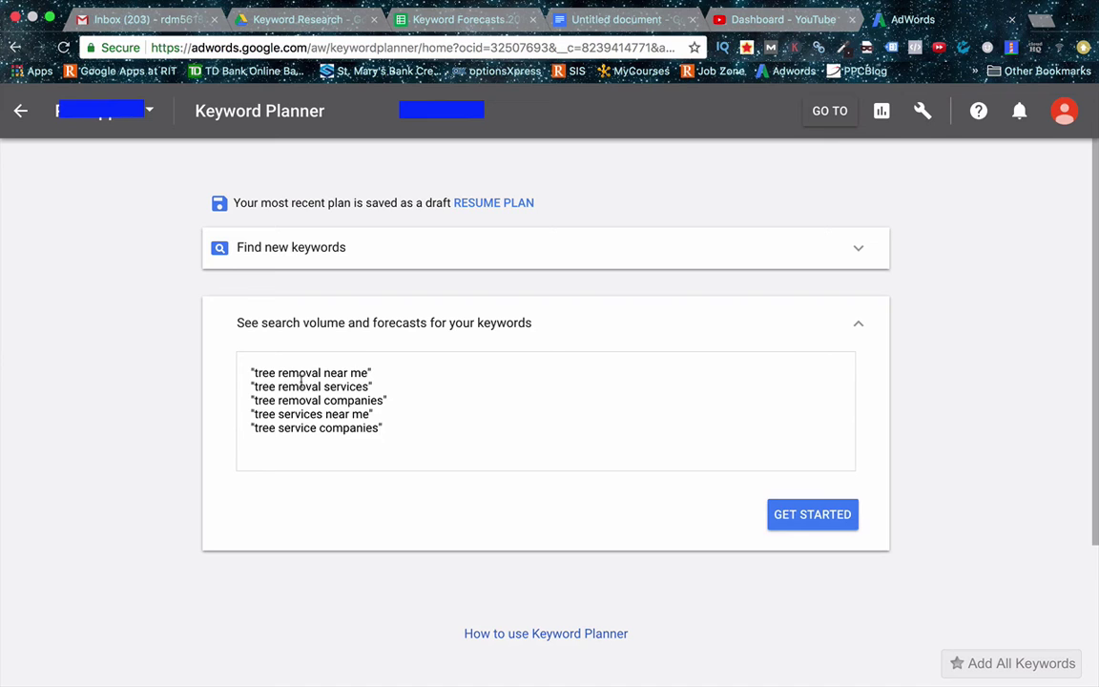
{"action": "left_click", "coordinate": [818, 520]}
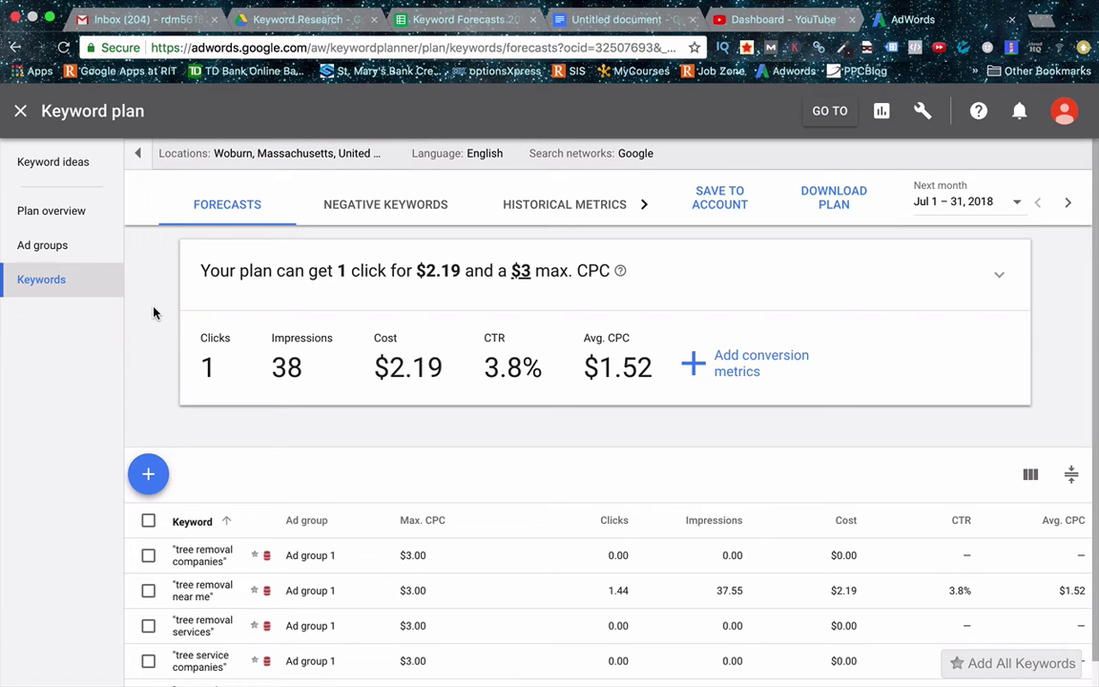
Step: Expand the forecast chart, then review 12-month historical search volume and top-of-page bid ranges
{"action": "left_click", "coordinate": [254, 297]}
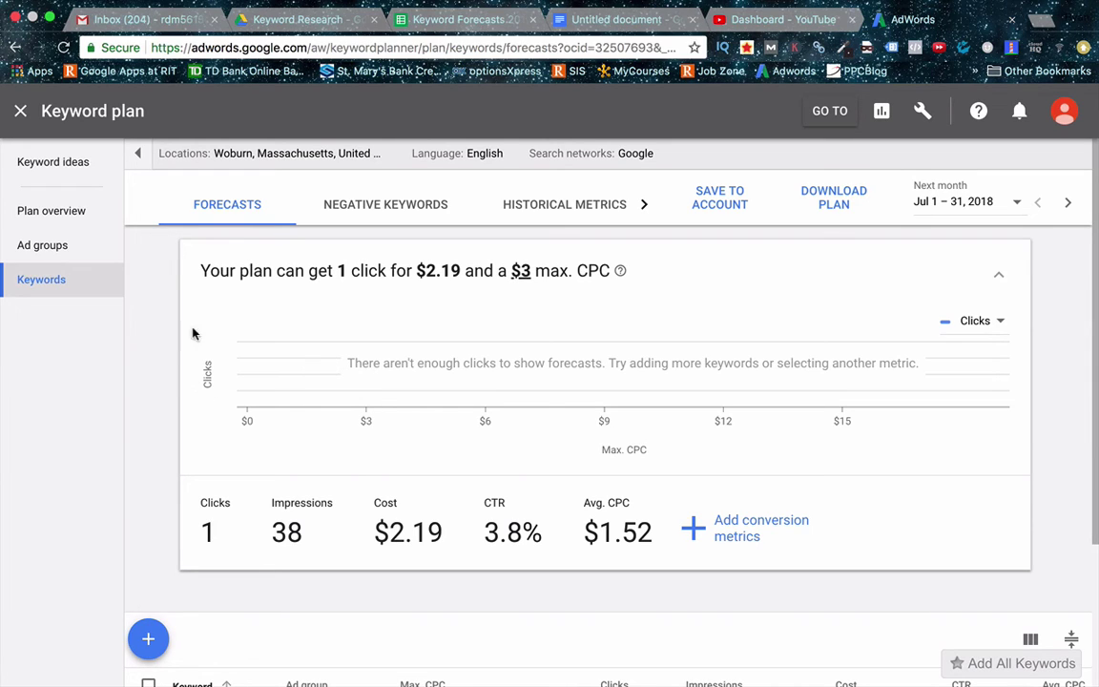
{"action": "left_click", "coordinate": [559, 213]}
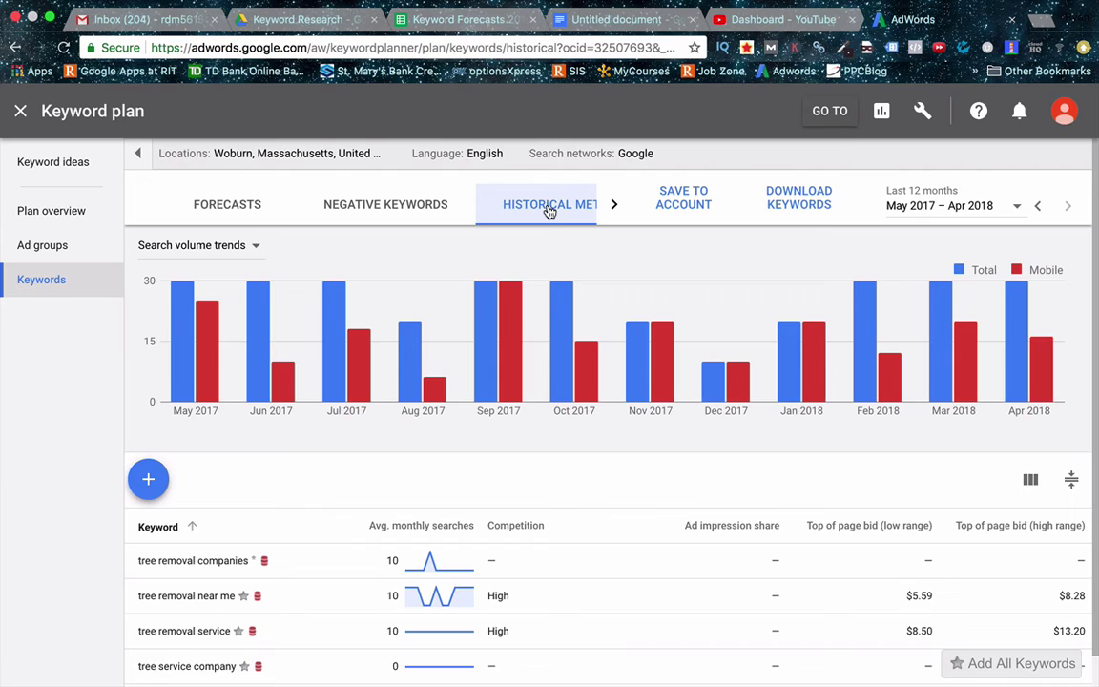
{"action": "mouse_move", "coordinate": [246, 290]}
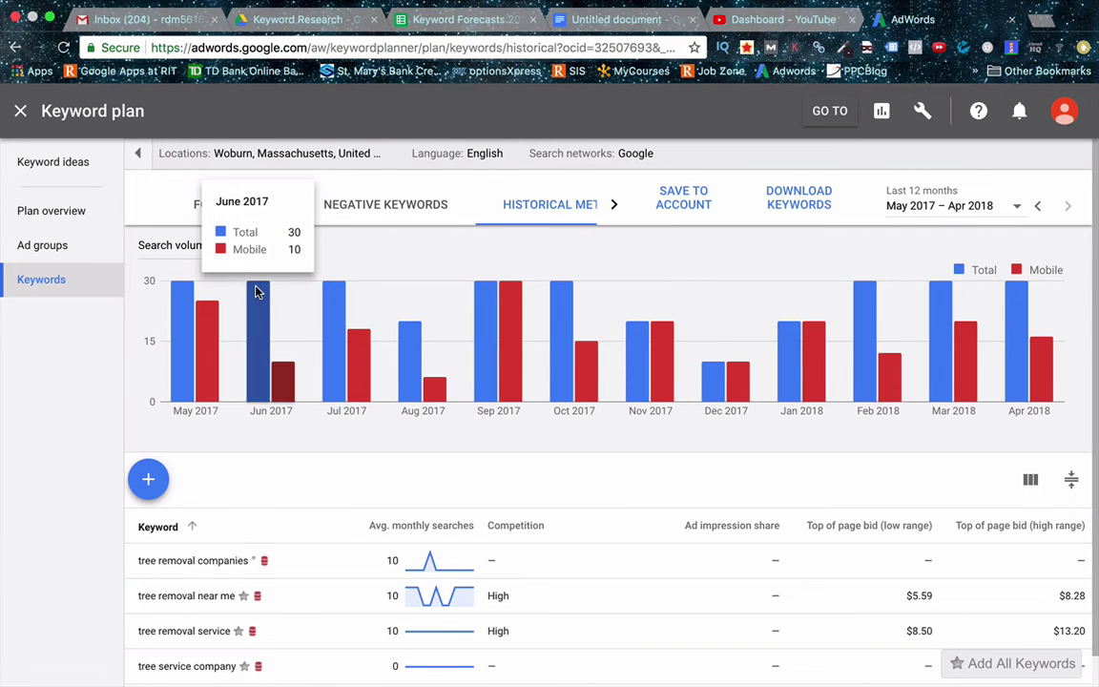
{"action": "mouse_move", "coordinate": [351, 291]}
{"action": "scroll", "coordinate": [351, 290], "scroll_direction": "down", "scroll_amount": 1}
{"action": "scroll", "coordinate": [310, 299], "scroll_direction": "down", "scroll_amount": 1}
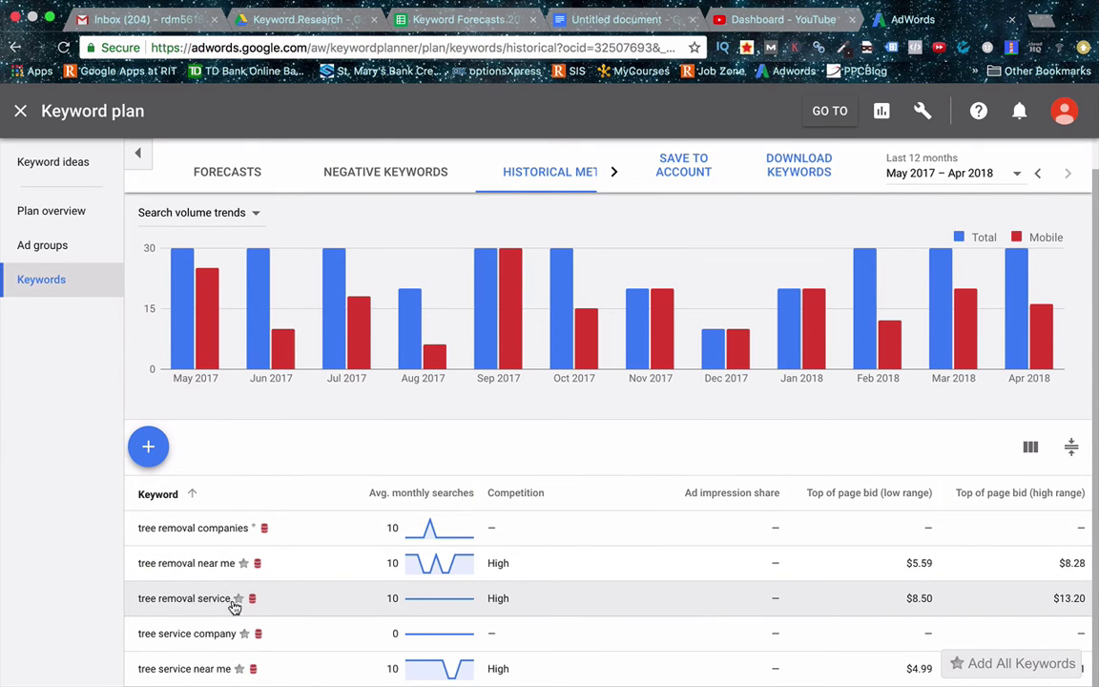
{"action": "scroll", "coordinate": [222, 592], "scroll_direction": "up", "scroll_amount": 1}
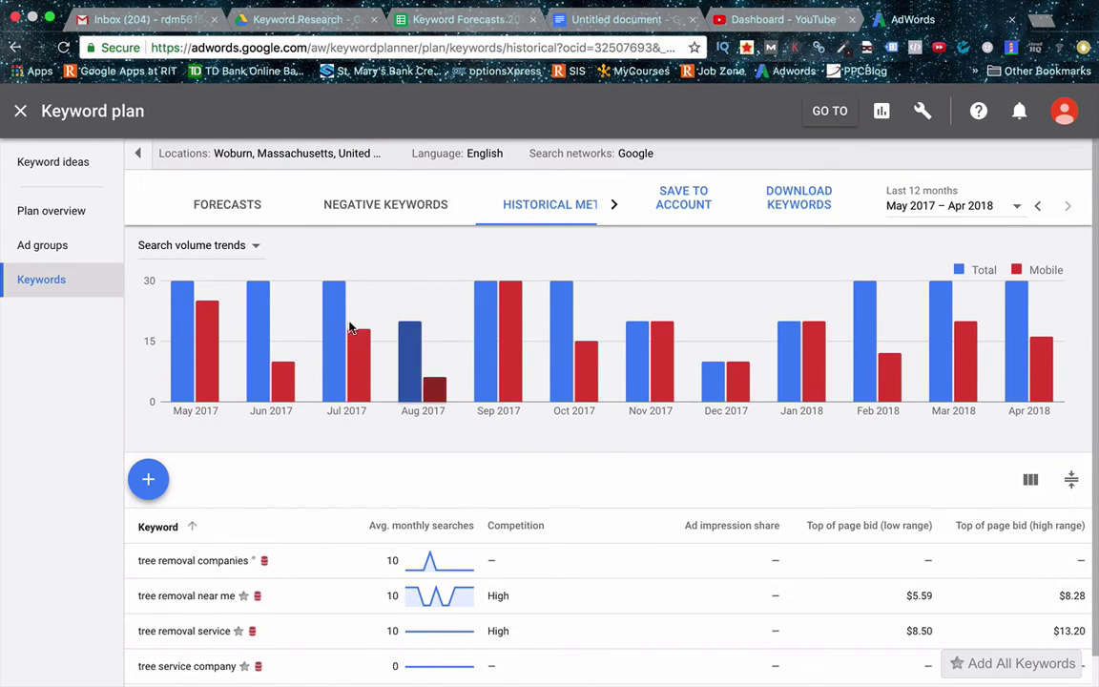
{"action": "scroll", "coordinate": [315, 334], "scroll_direction": "down", "scroll_amount": 1}
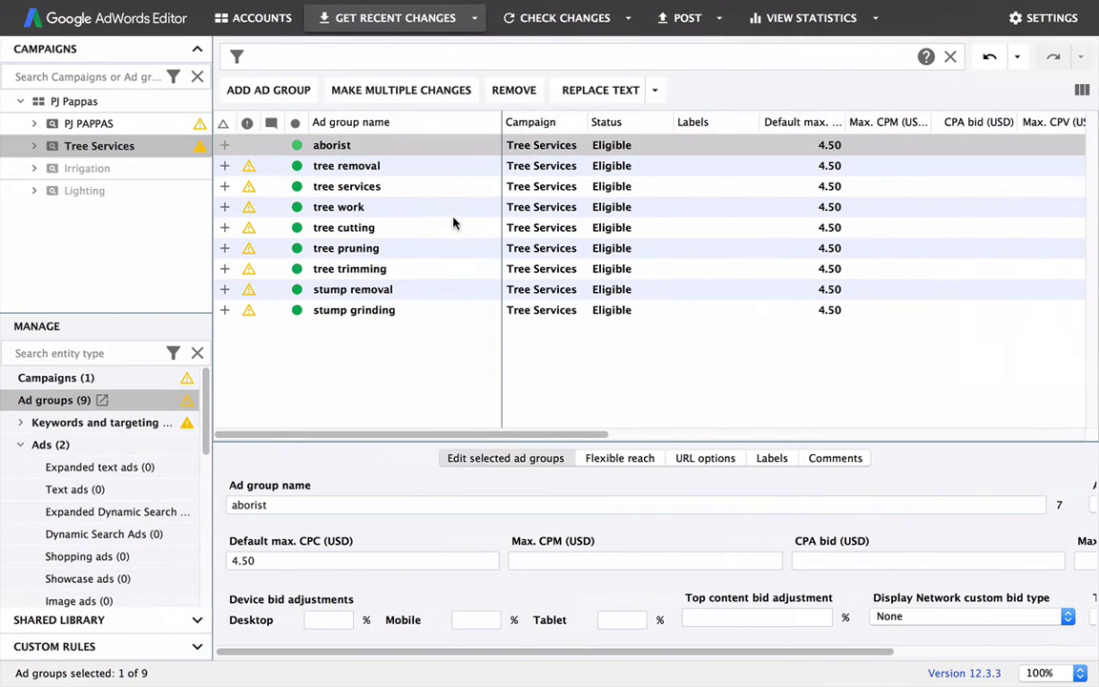
Step: Set the tree services ad group's default max. CPC to 6.00
{"action": "left_click", "coordinate": [315, 143]}
{"action": "left_click", "coordinate": [306, 561]}
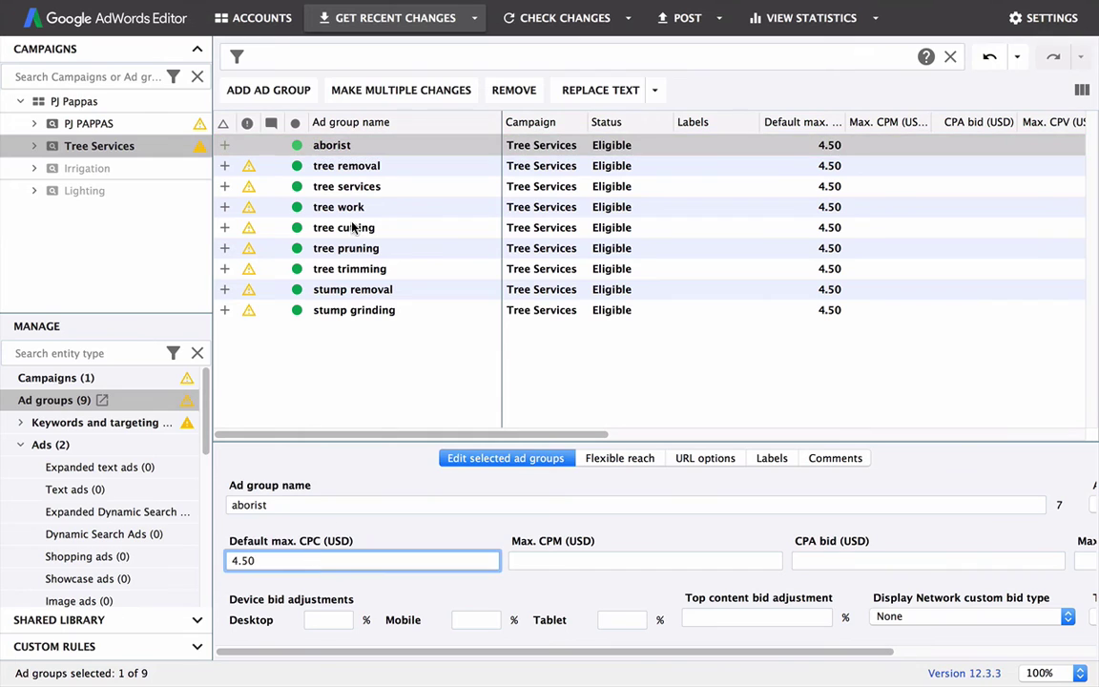
{"action": "left_click", "coordinate": [360, 186]}
{"action": "left_click", "coordinate": [306, 561]}
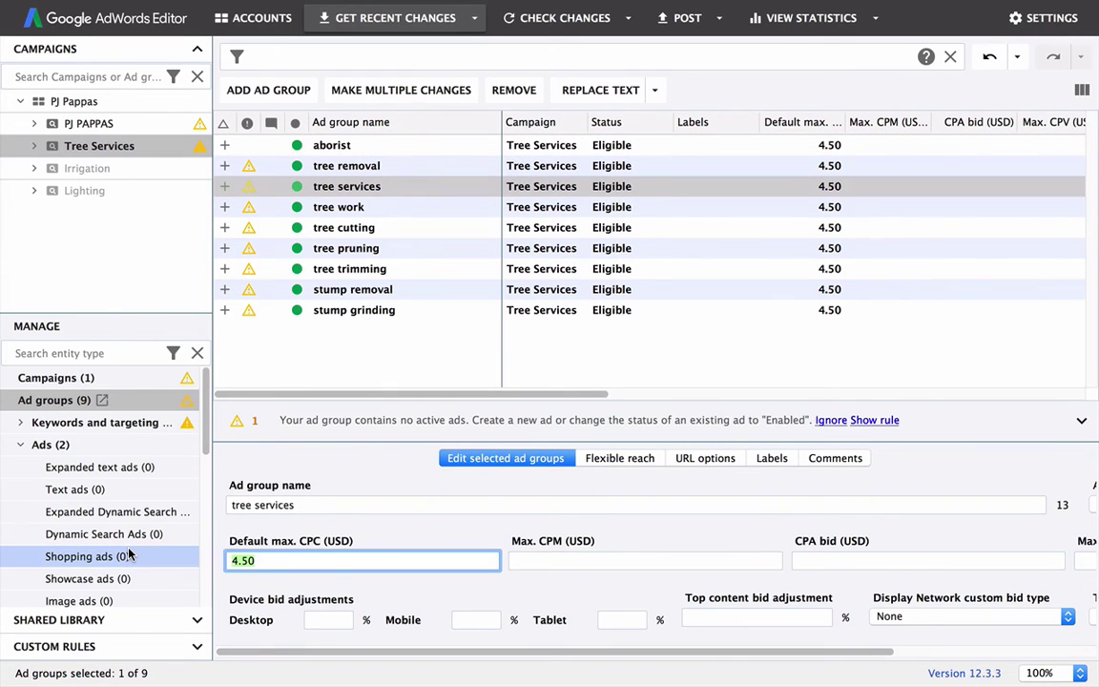
{"action": "type", "text": "6.00"}
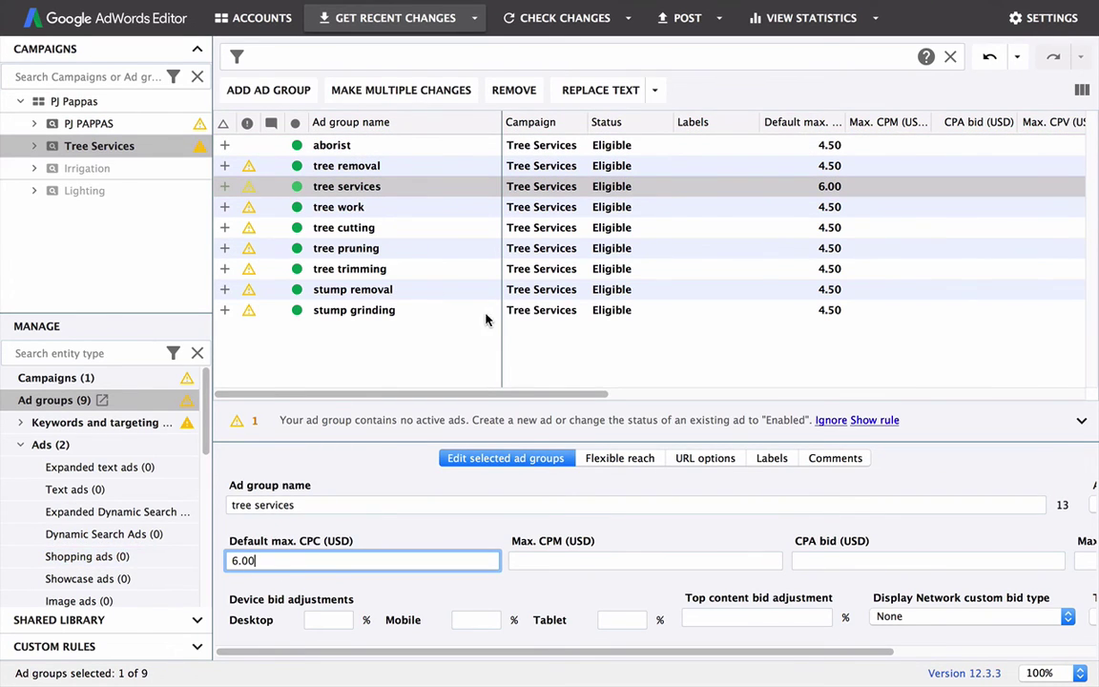
{"action": "left_click", "coordinate": [388, 347]}
Step: Verify tree services shows the 6.00 bid while the other ad groups stay at 4.50
{"action": "left_click", "coordinate": [303, 164]}
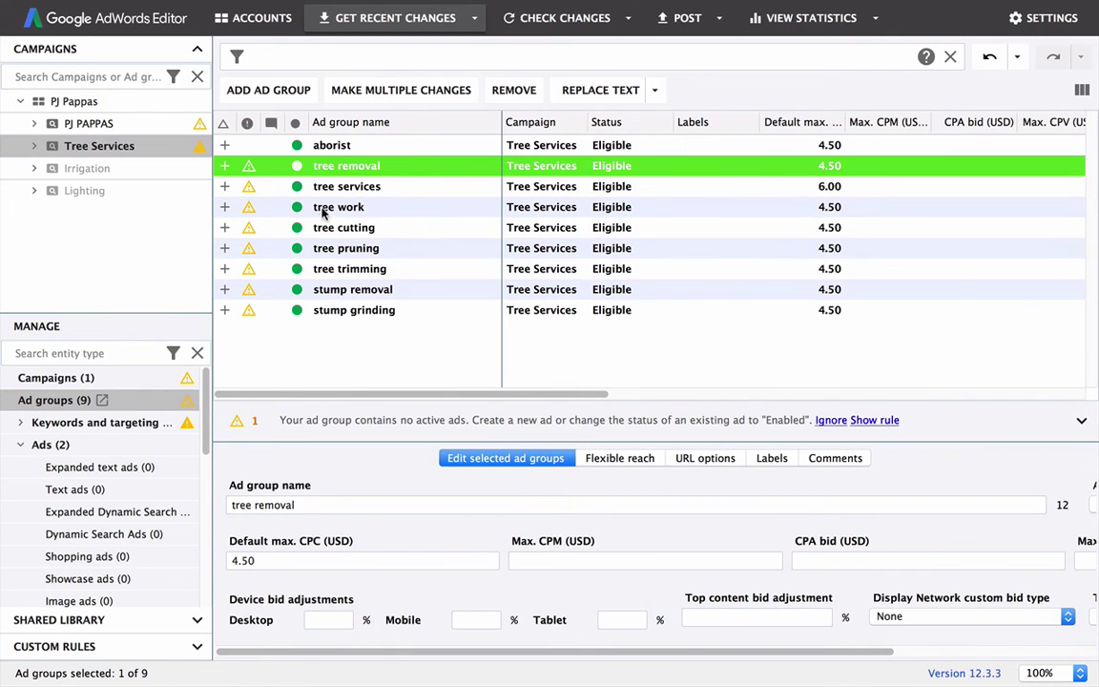
{"action": "left_click", "coordinate": [301, 185]}
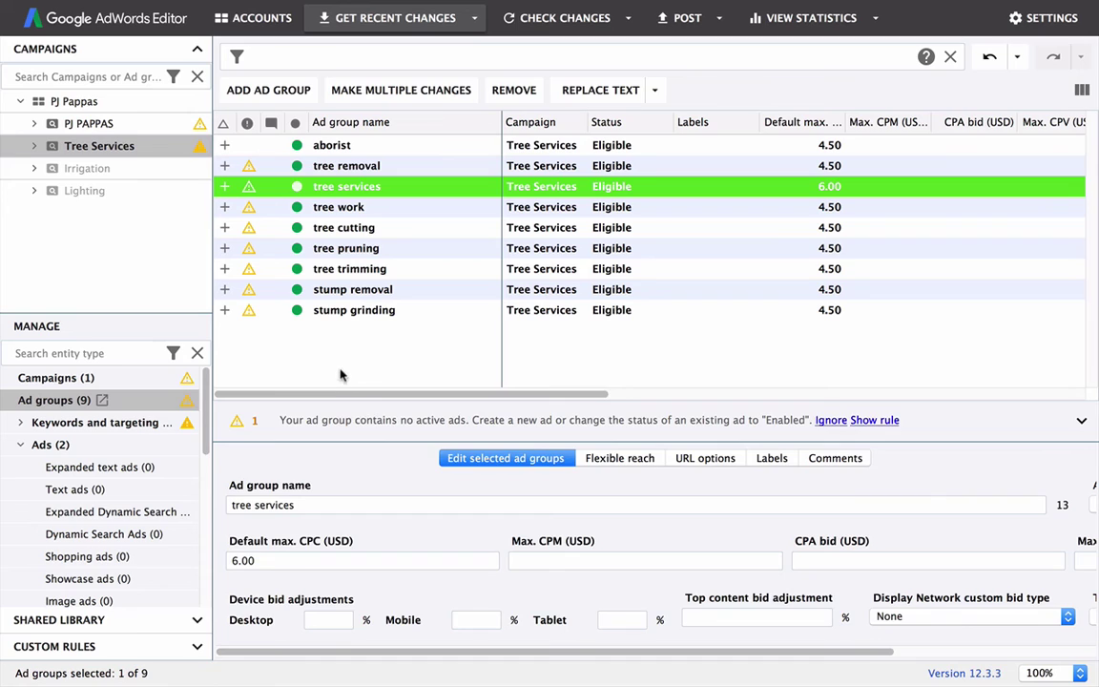
{"action": "left_click", "coordinate": [308, 336]}
{"action": "left_click", "coordinate": [323, 187]}
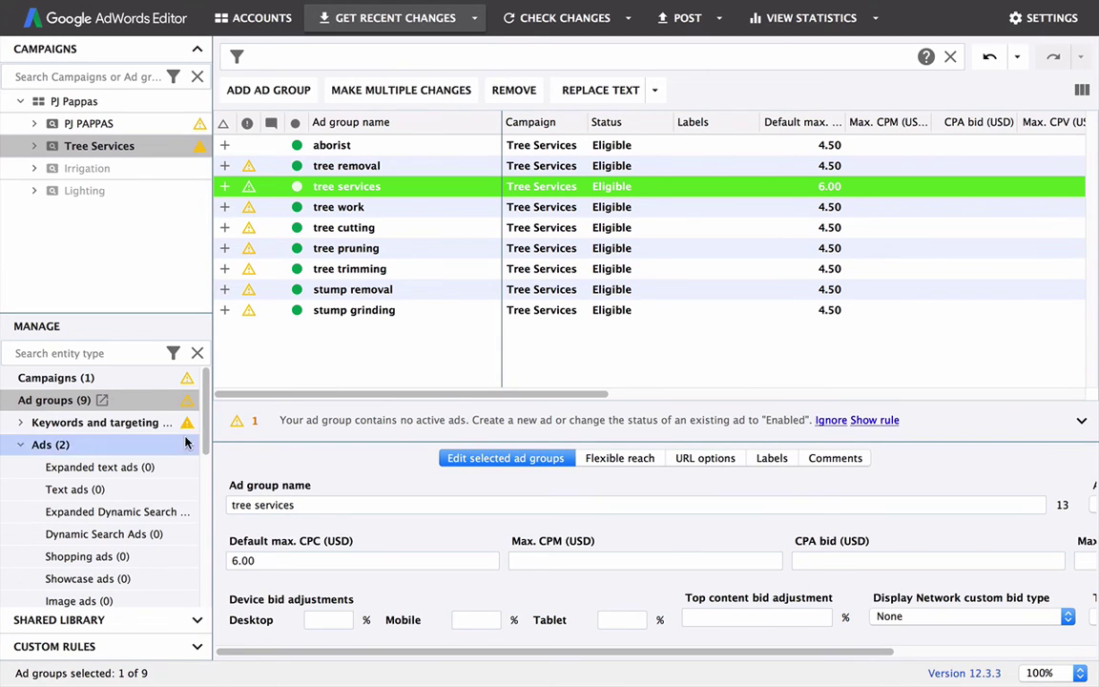
{"action": "left_click", "coordinate": [402, 357]}
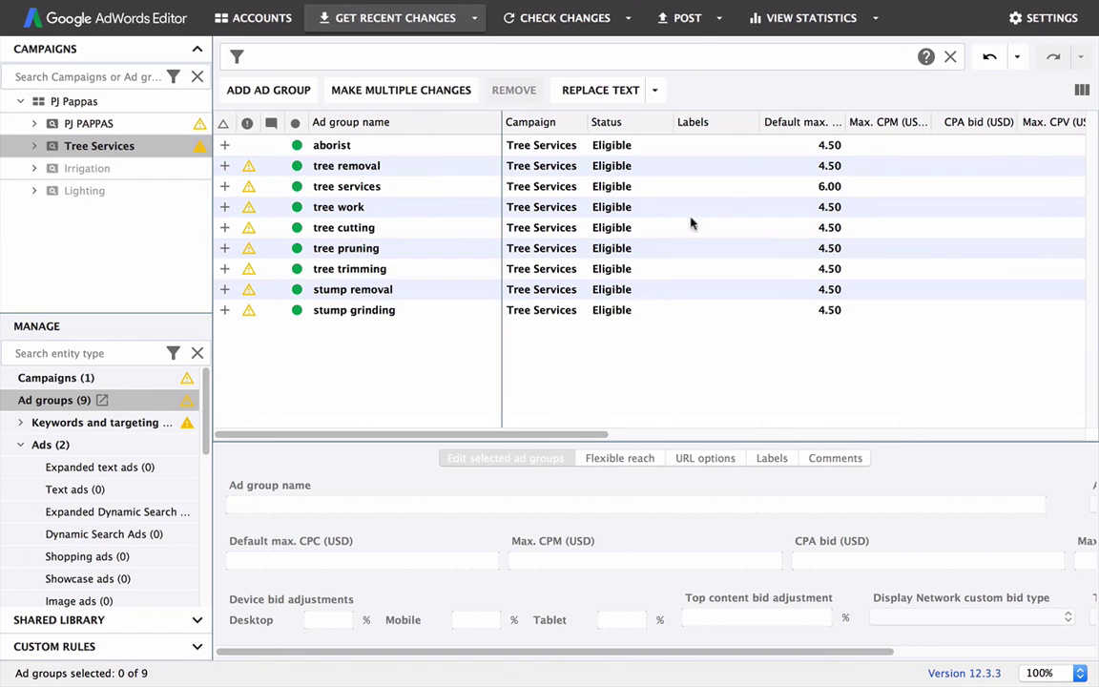
Step: Post the selected Tree Services campaign to AdWords, then return to the Chrome keyword plan
{"action": "left_click", "coordinate": [674, 20]}
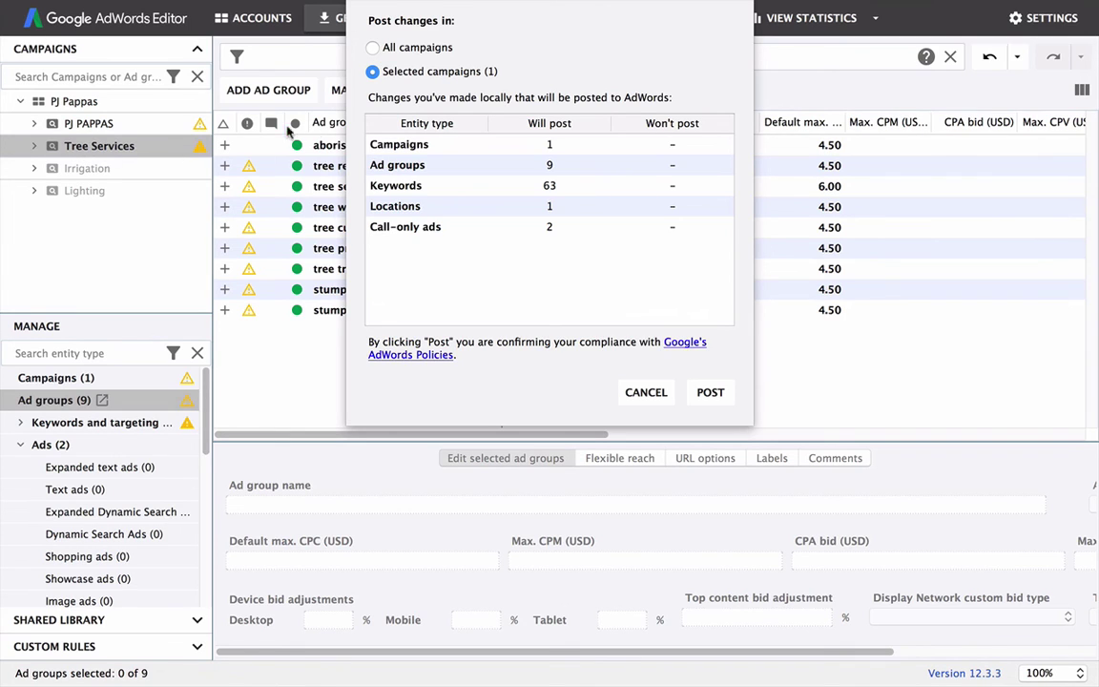
{"action": "left_click", "coordinate": [711, 393]}
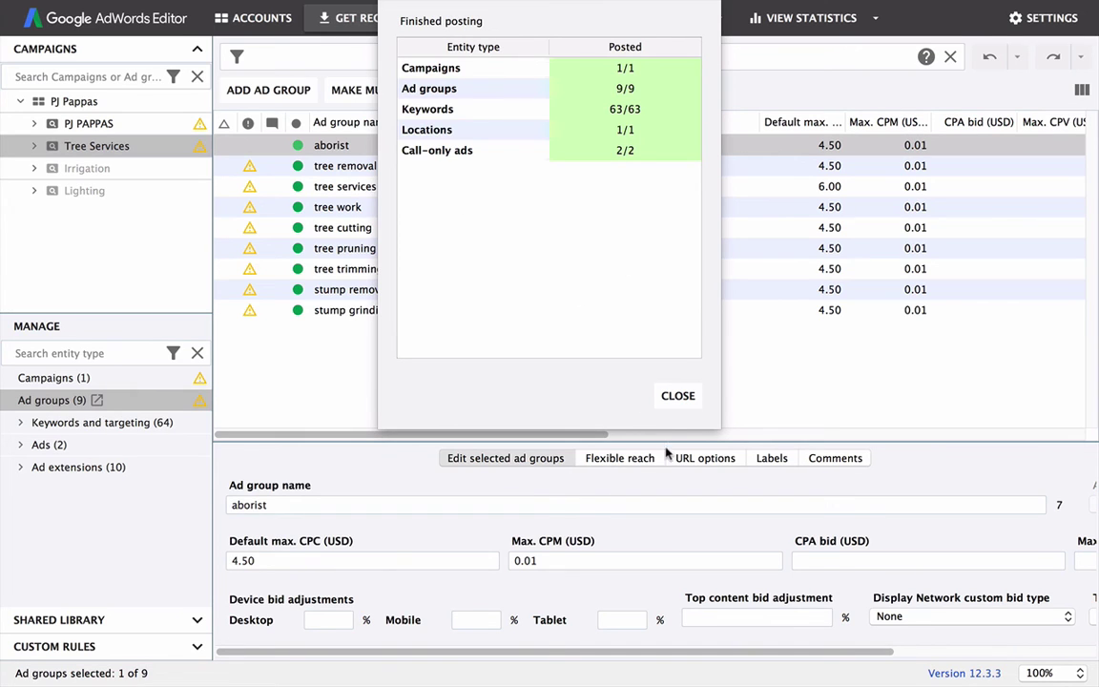
{"action": "left_click", "coordinate": [678, 395]}
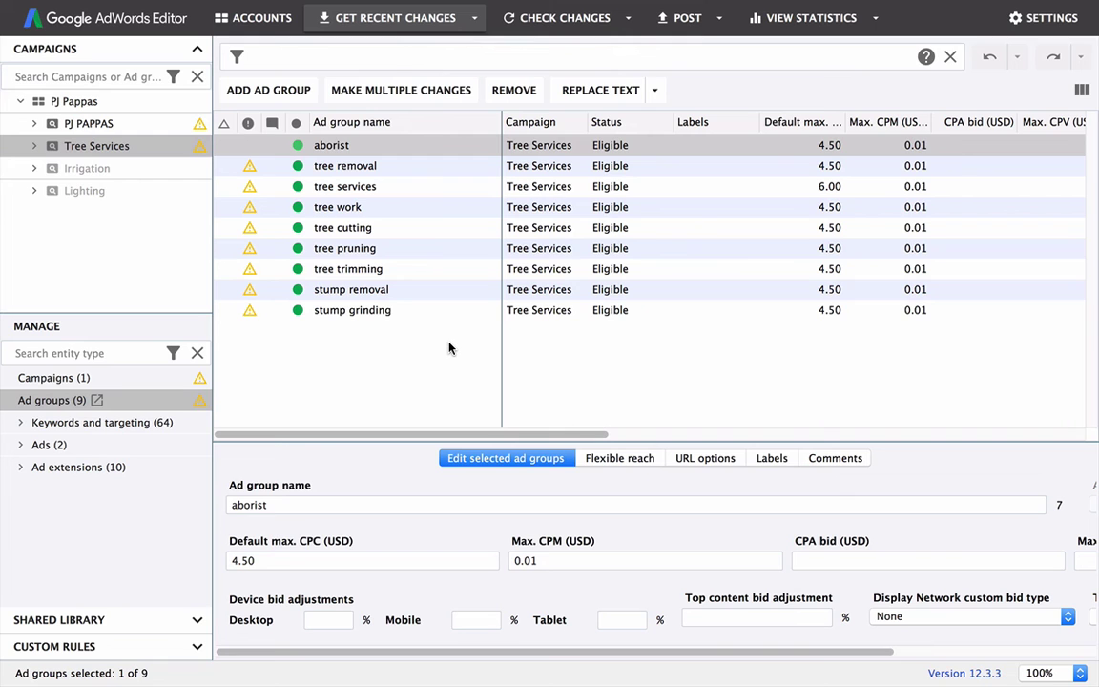
{"action": "key", "text": "ctrl+Right"}
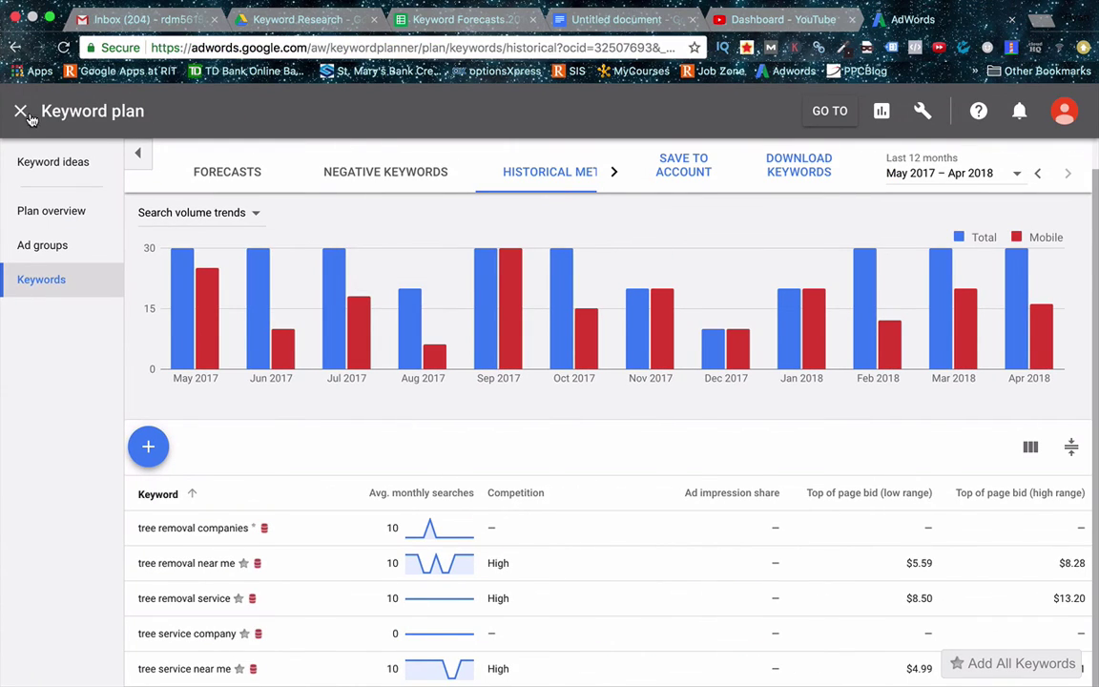
Step: Close the keyword plan, set Tree Services to Pause, and view its ad groups list
{"action": "left_click", "coordinate": [21, 111]}
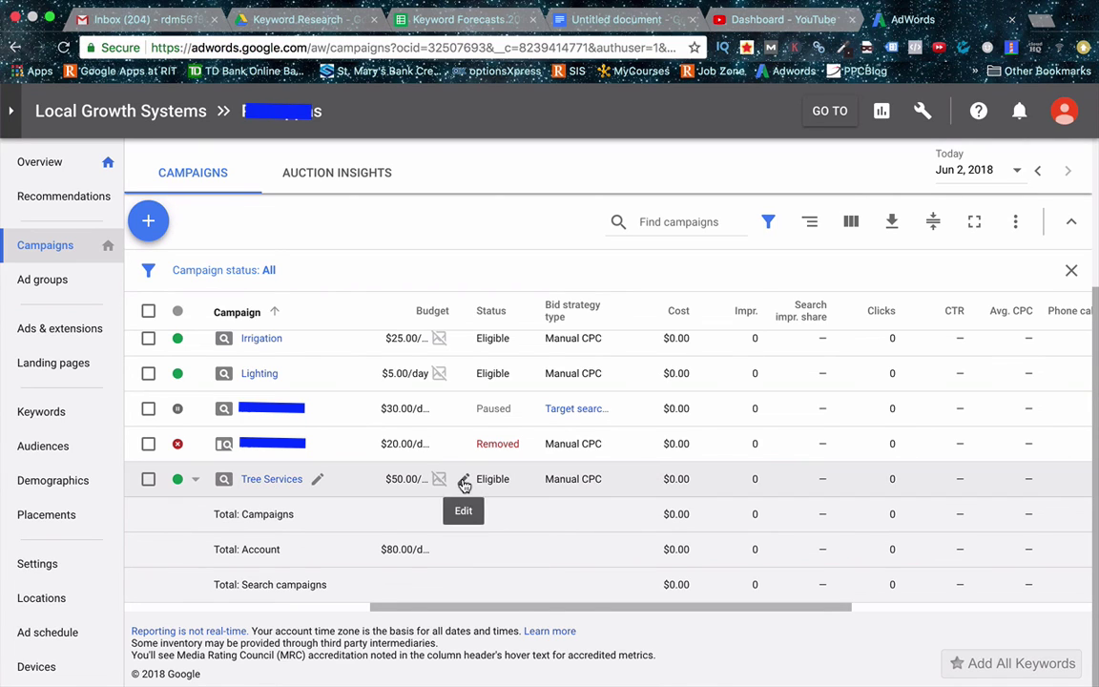
{"action": "left_click", "coordinate": [191, 480]}
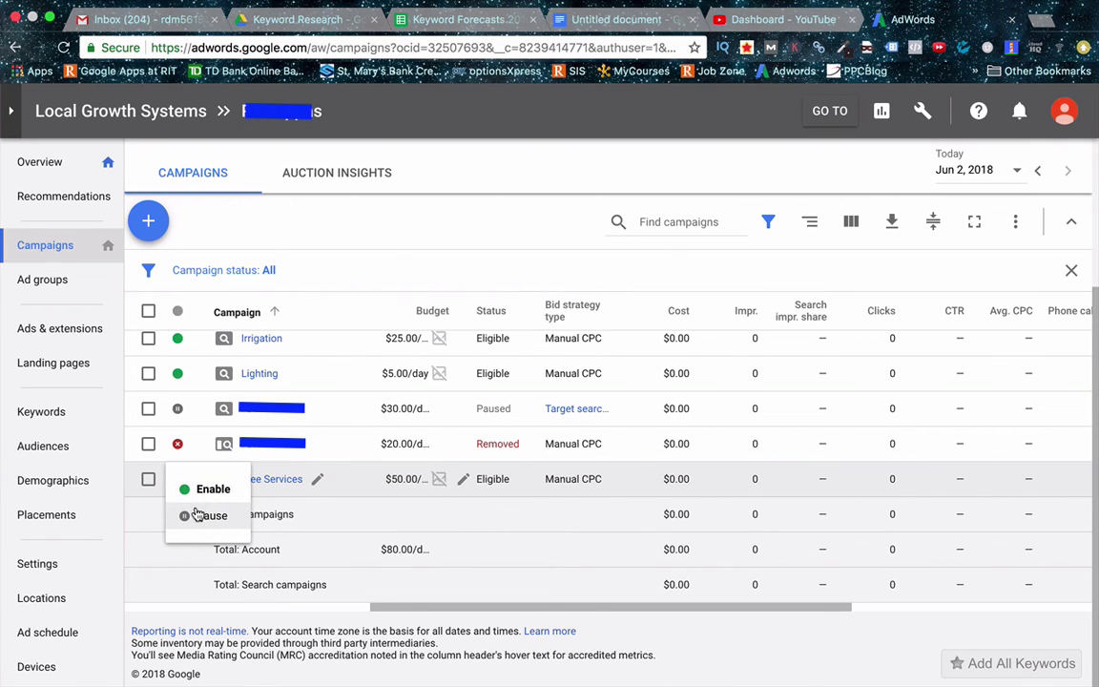
{"action": "left_click", "coordinate": [197, 515]}
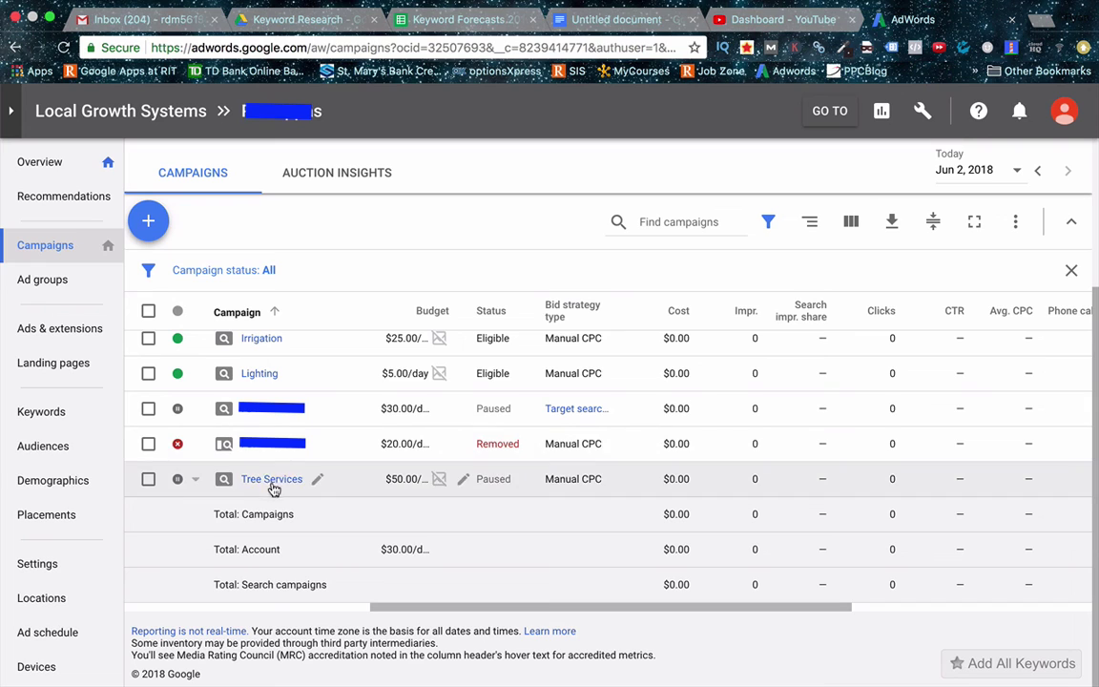
{"action": "left_click", "coordinate": [257, 481]}
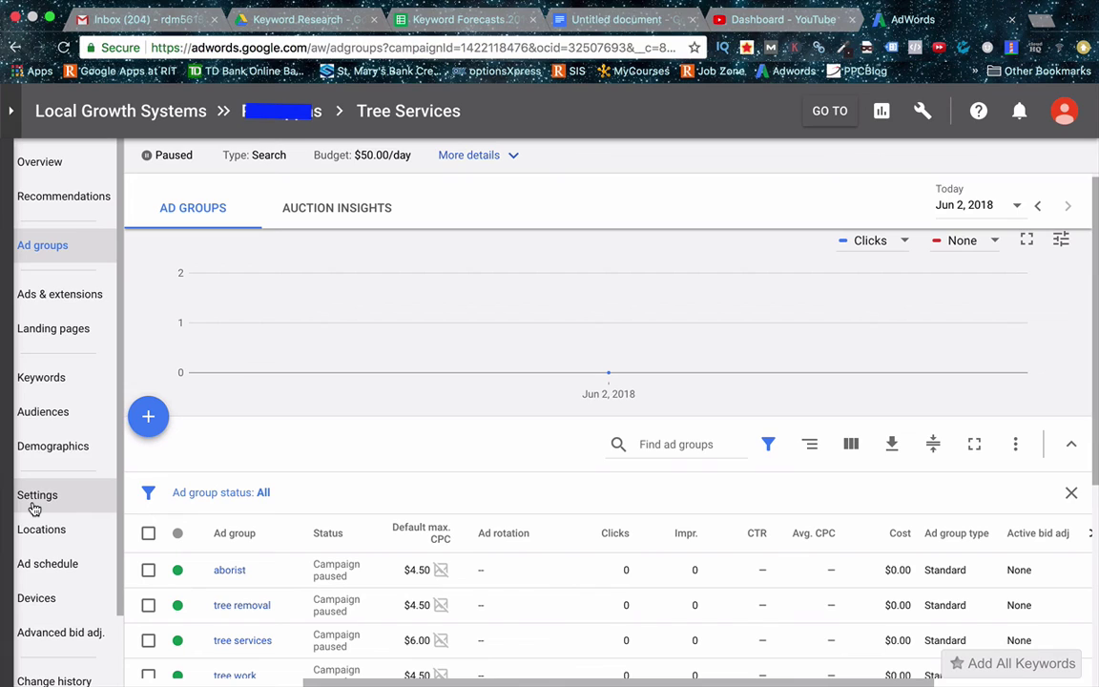
{"action": "scroll", "coordinate": [38, 510], "scroll_direction": "down", "scroll_amount": 1}
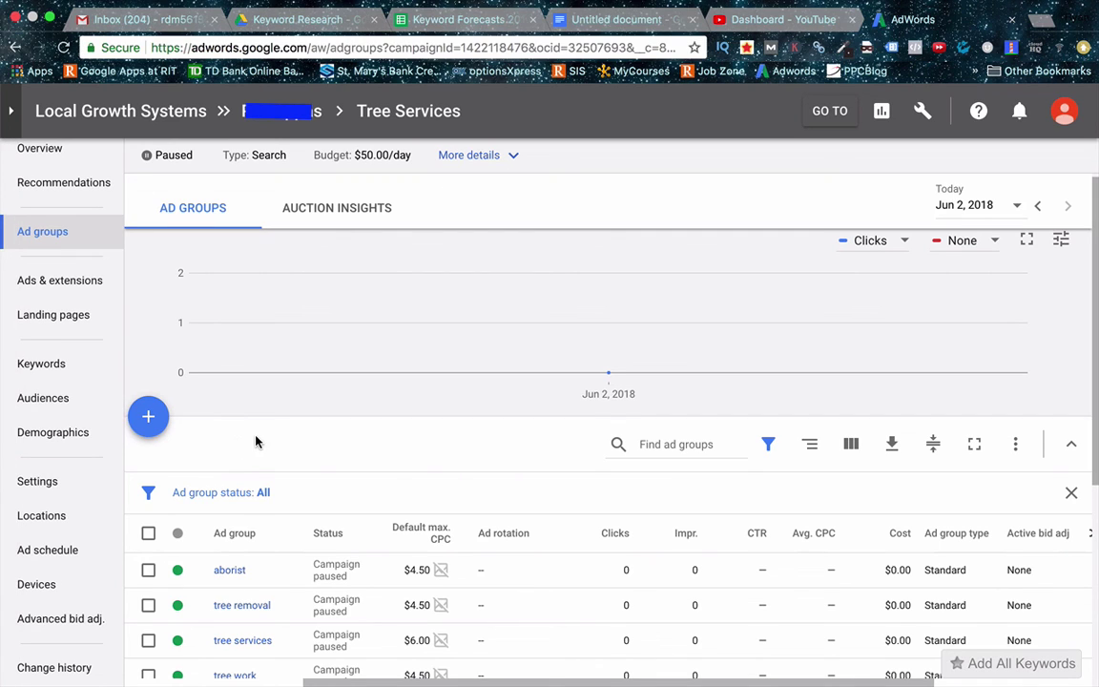
{"action": "scroll", "coordinate": [259, 439], "scroll_direction": "down", "scroll_amount": 1}
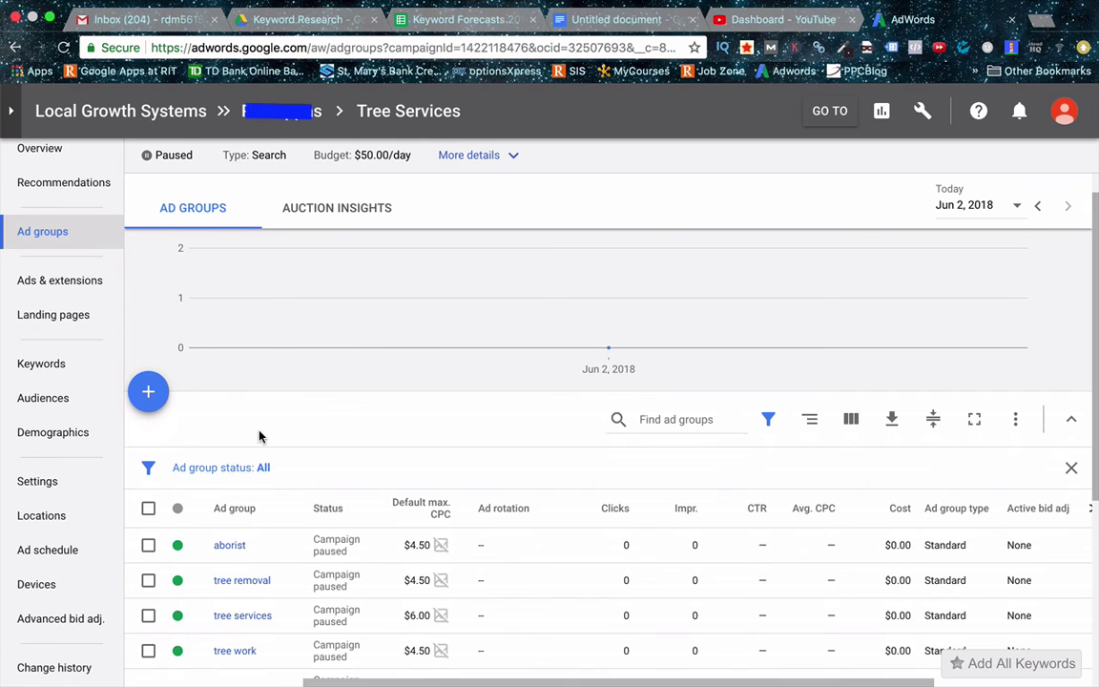
{"action": "scroll", "coordinate": [286, 424], "scroll_direction": "down", "scroll_amount": 1}
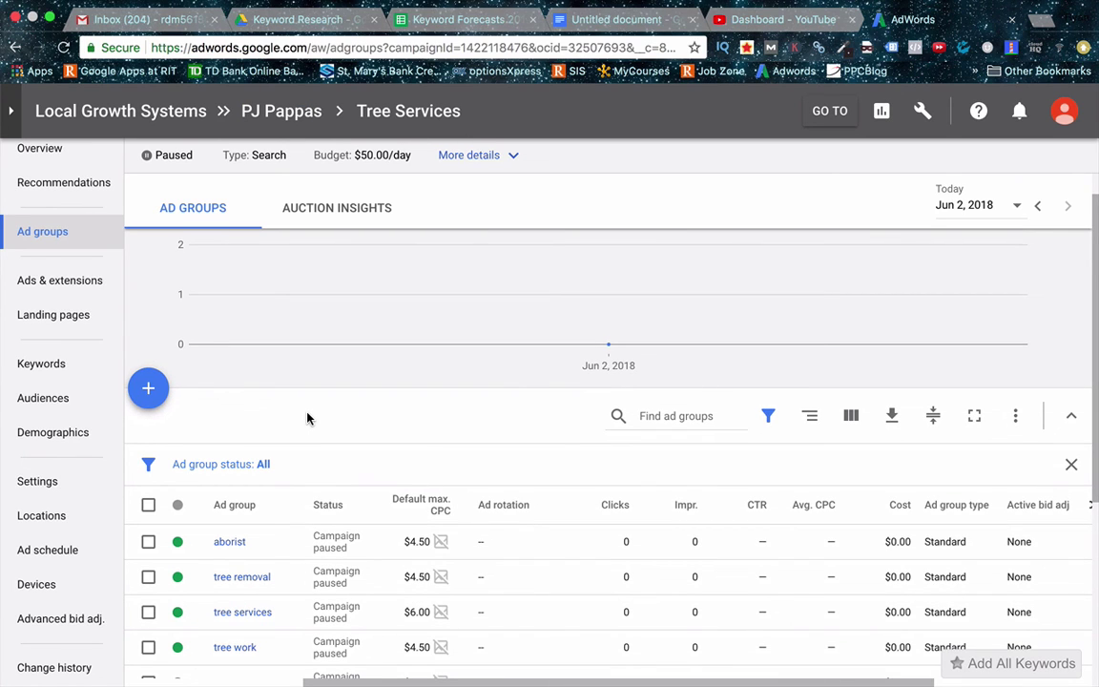